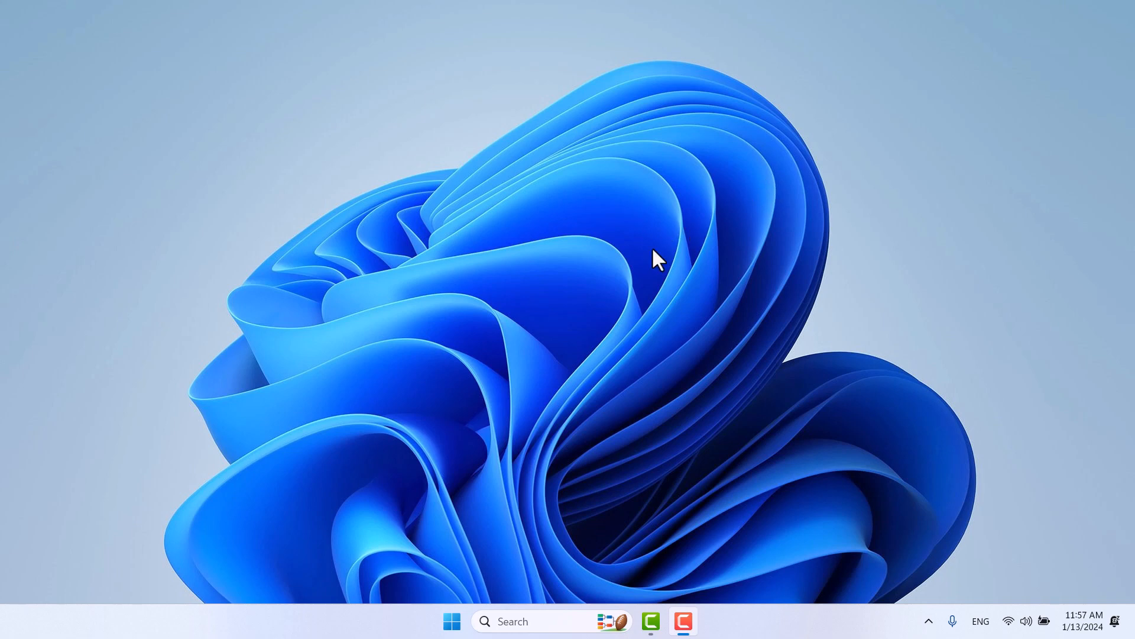
# Step: Launch VMware Workstation Pro from its pinned icon in the Start menu
pyautogui.click(451, 622)
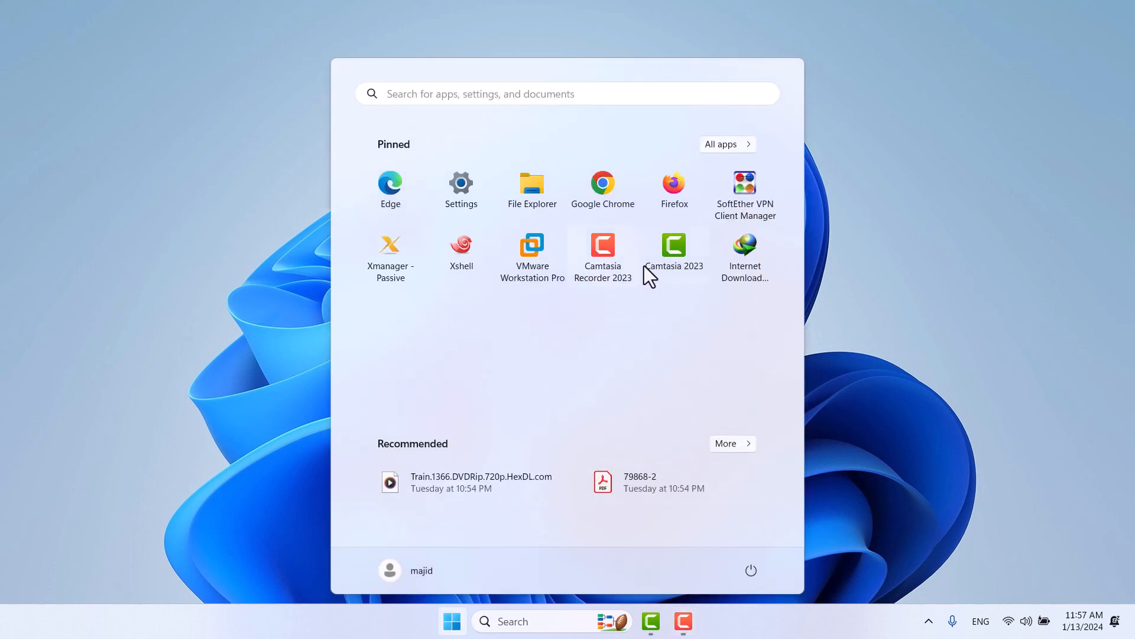
pyautogui.click(535, 249)
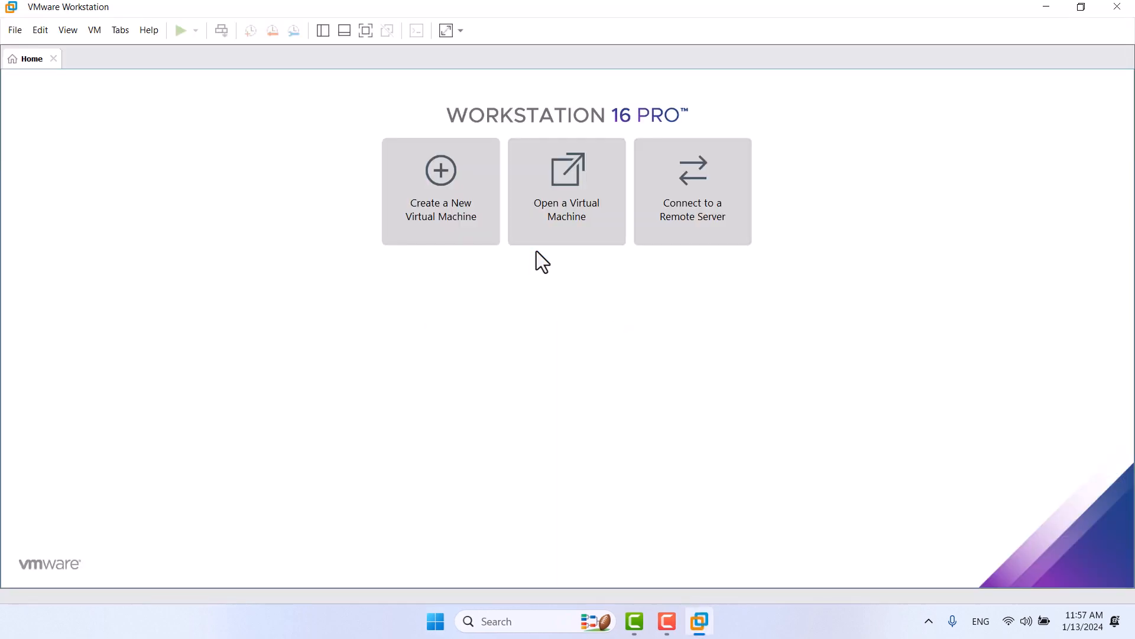
# Step: Start a custom new virtual machine installing from the debian-12.4.0-amd64-DVD-1.iso image
pyautogui.click(464, 216)
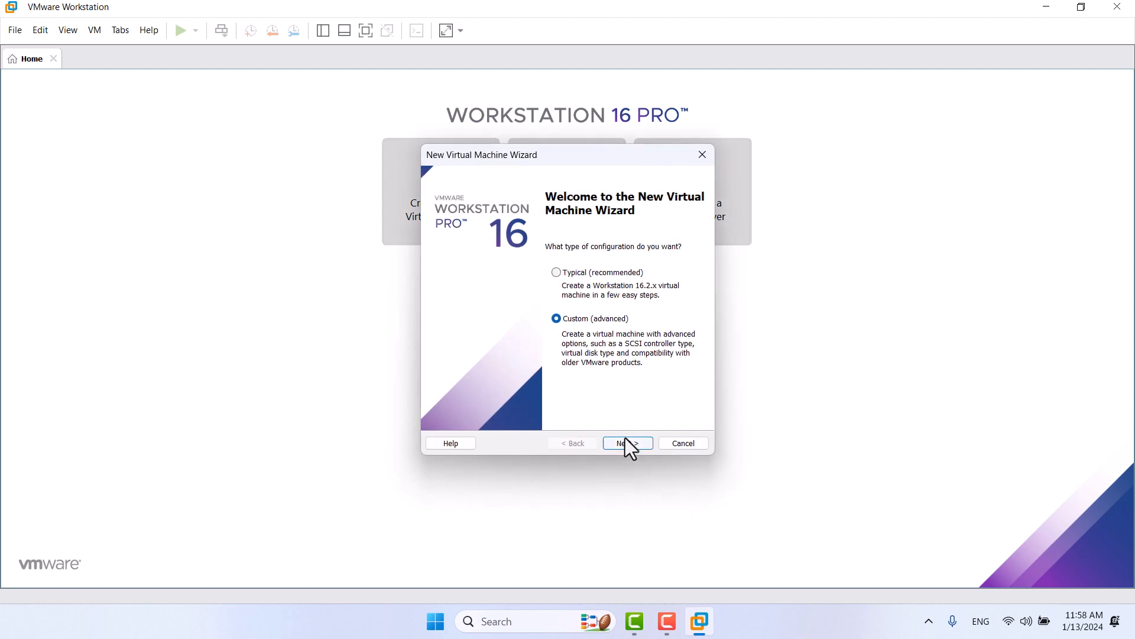
pyautogui.click(620, 447)
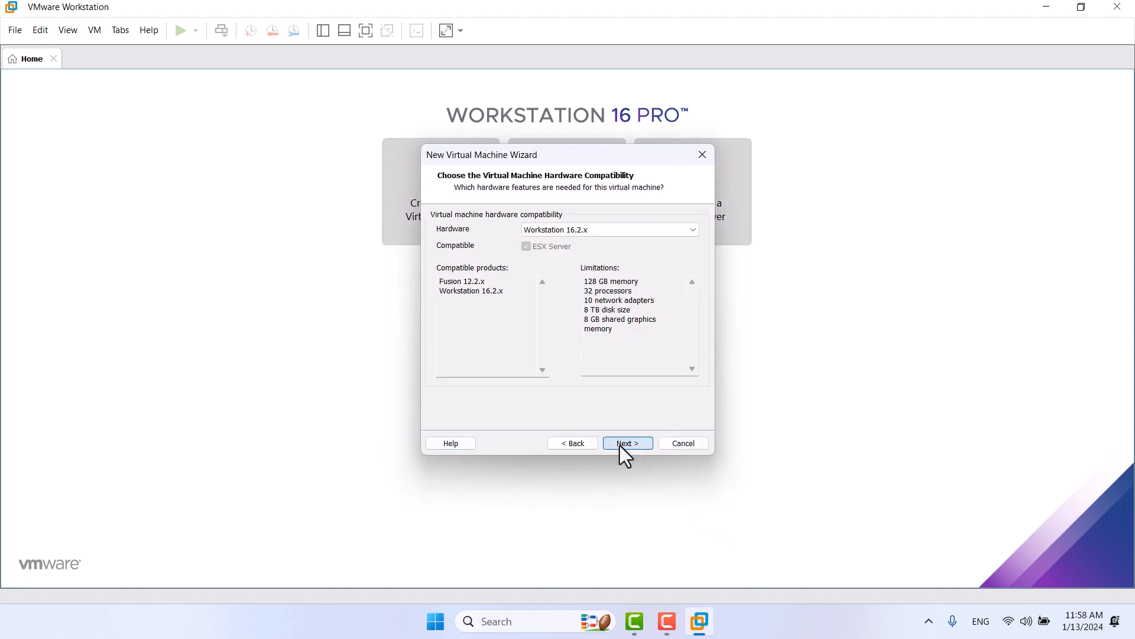
pyautogui.click(620, 447)
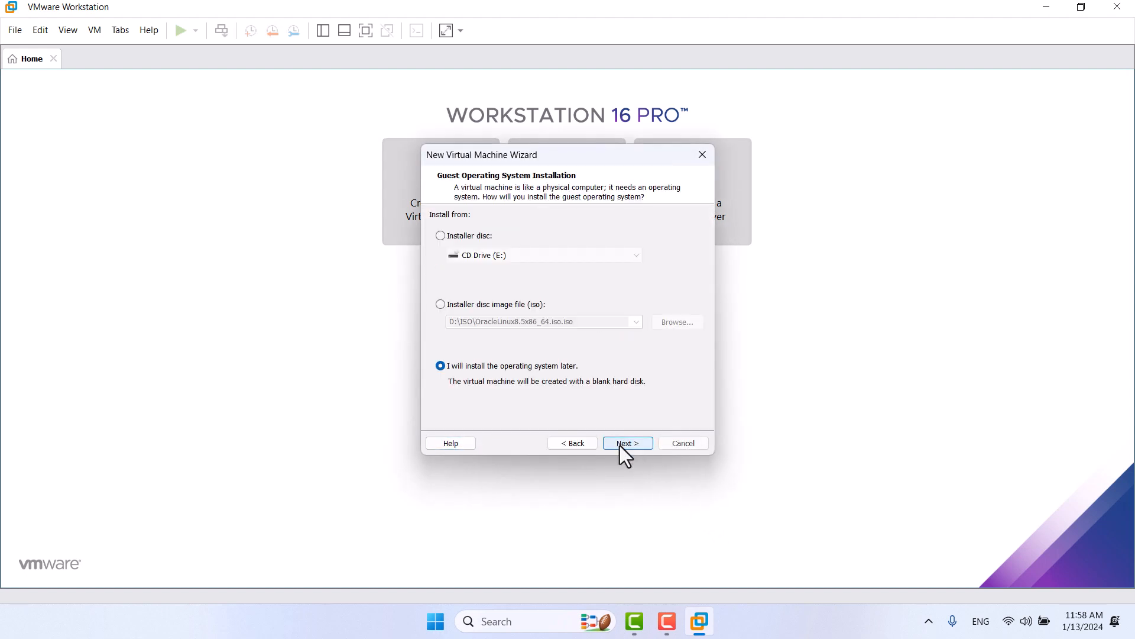
pyautogui.click(455, 306)
pyautogui.click(679, 323)
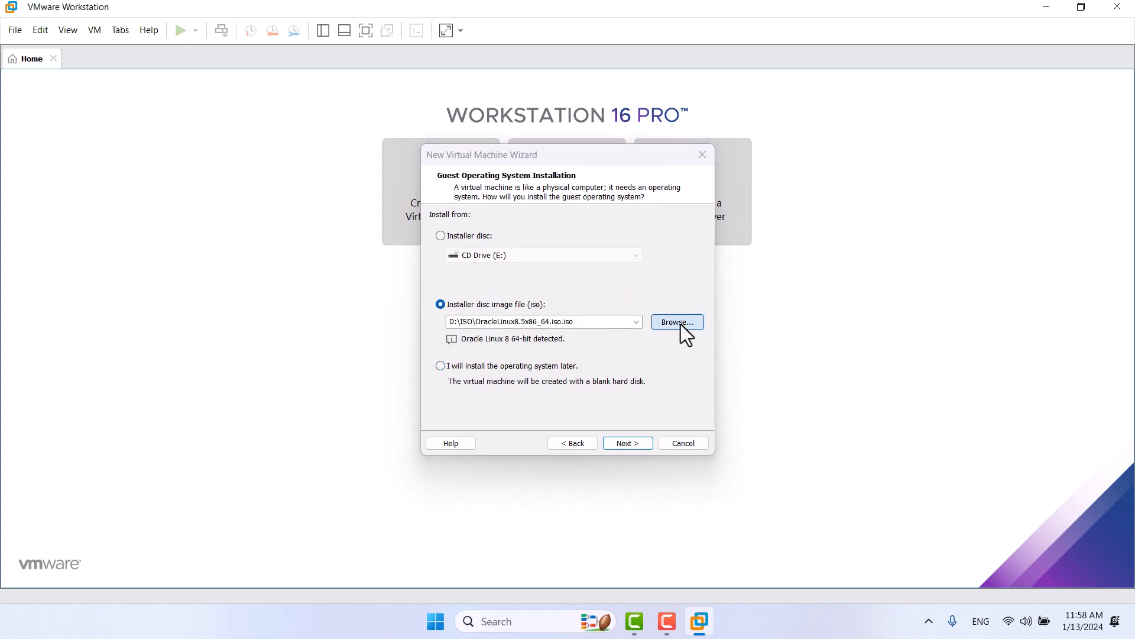
pyautogui.doubleClick(467, 230)
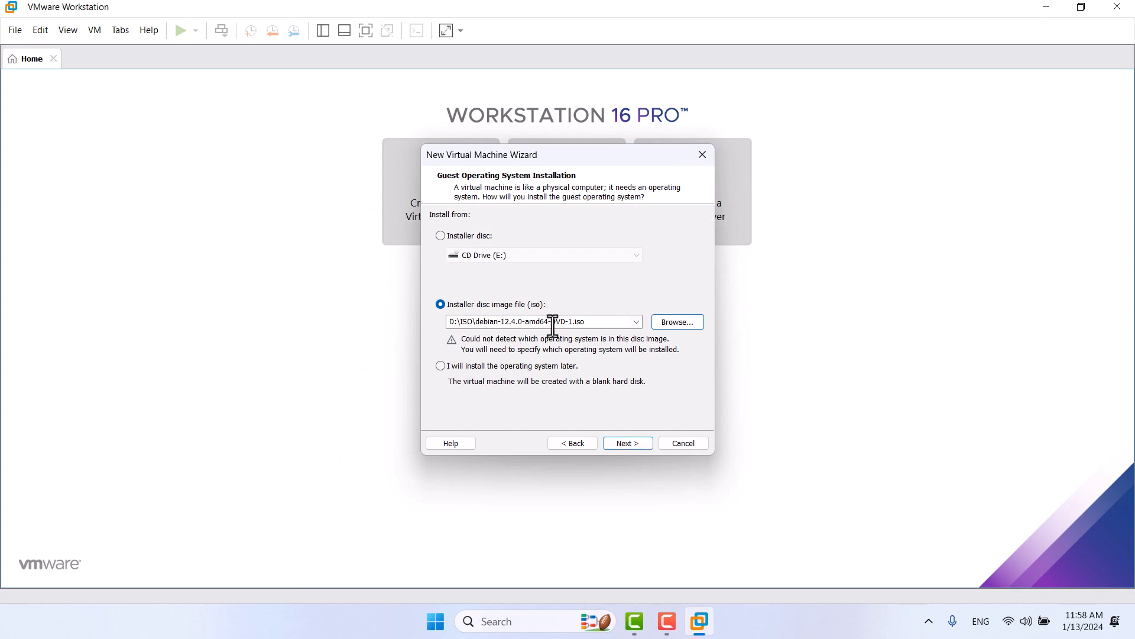
pyautogui.click(626, 445)
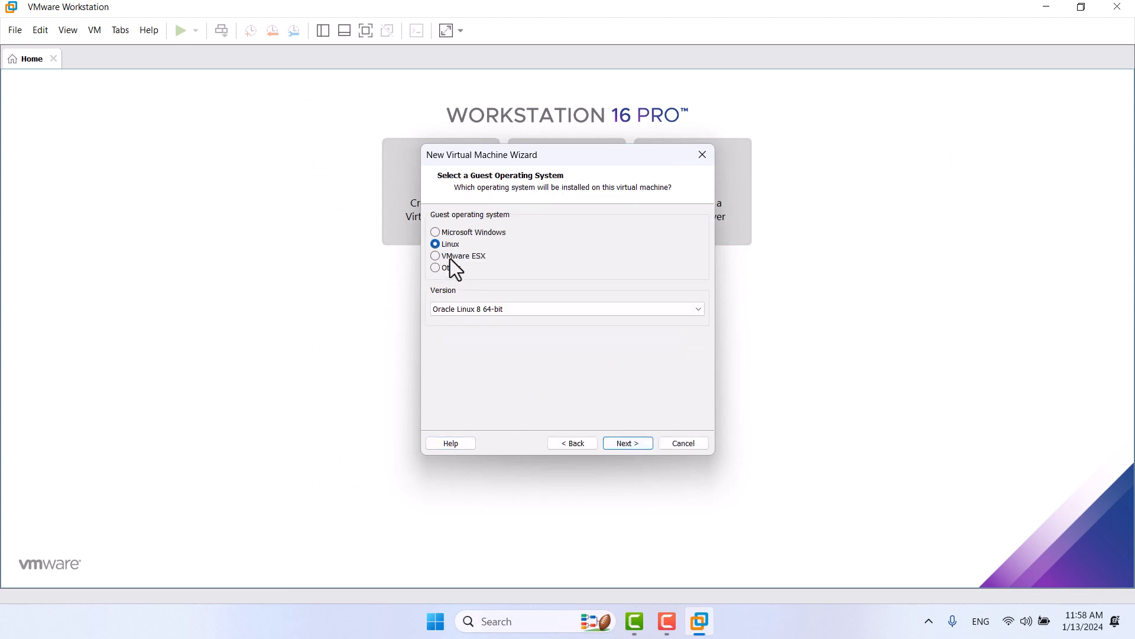
# Step: Choose Linux Debian 10.x 64-bit as the guest OS and name the machine BOOKWORM
pyautogui.click(523, 310)
pyautogui.scroll(10, 549, 434)
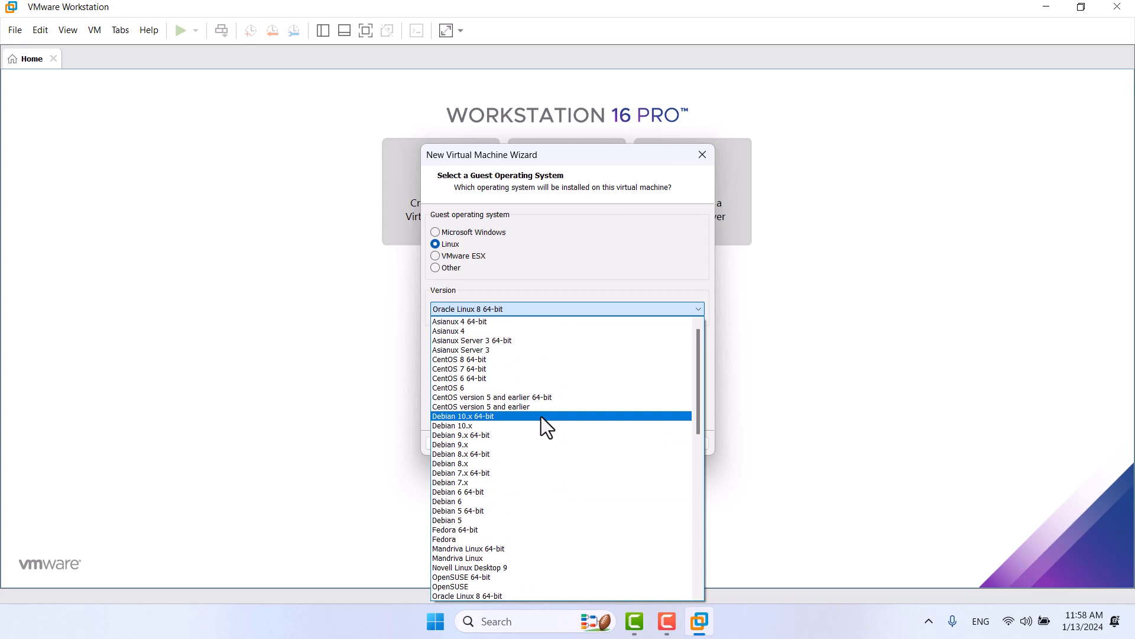
pyautogui.click(541, 417)
pyautogui.click(628, 443)
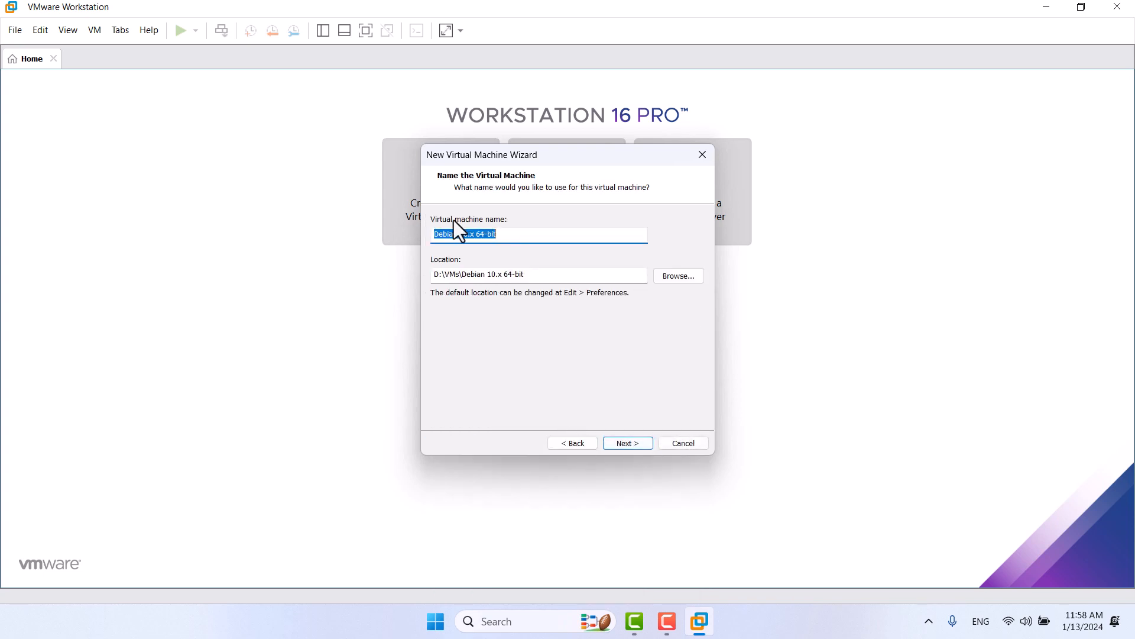
pyautogui.write('BOOKWO')
pyautogui.write('RK')
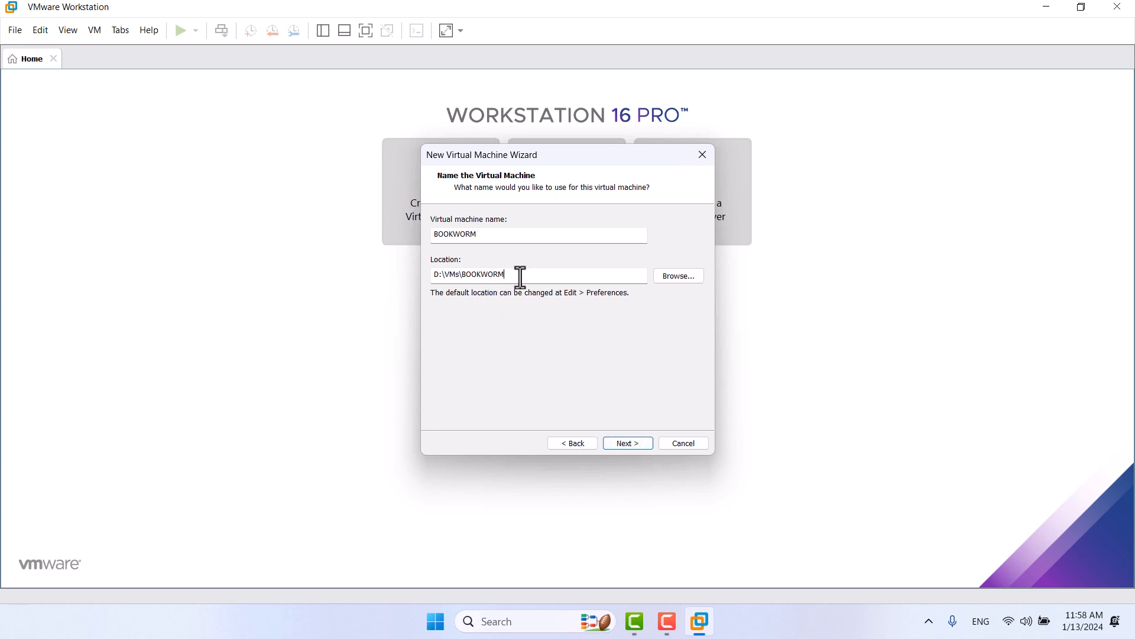
pyautogui.moveTo(520, 275); pyautogui.dragTo(321, 243)
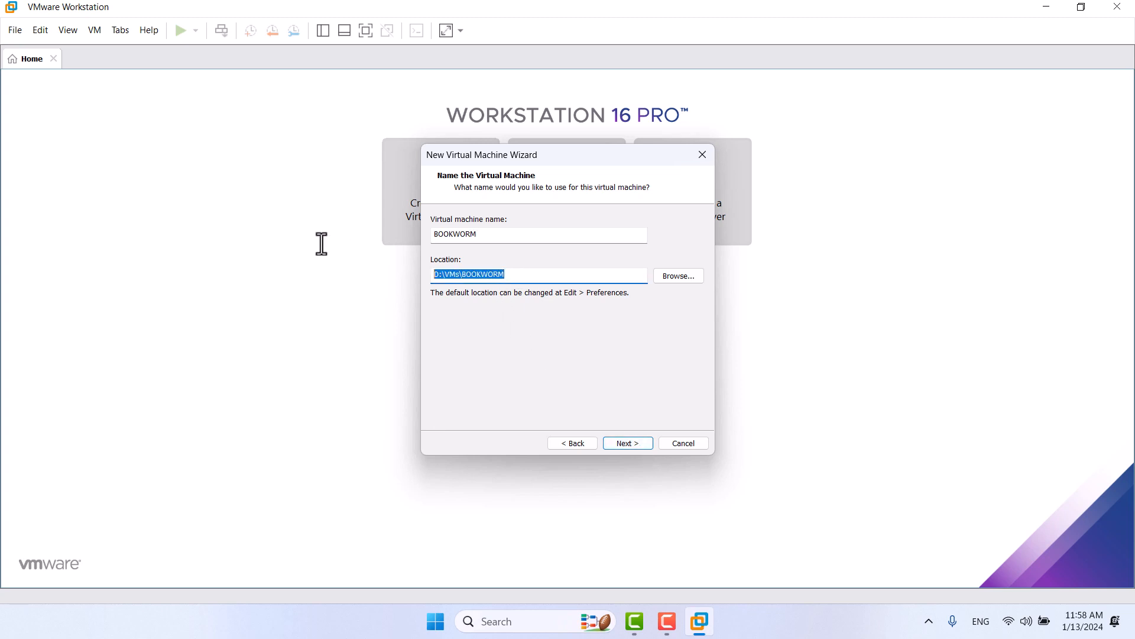
# Step: Give the machine 2 processors with 2 cores per processor
pyautogui.click(627, 442)
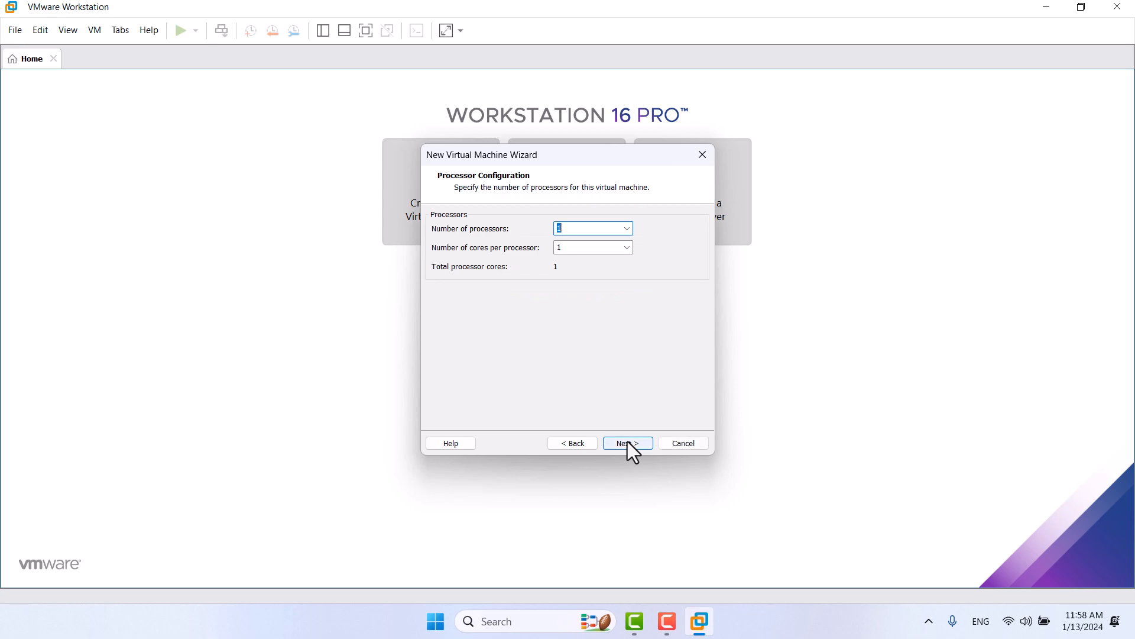
pyautogui.write('2')
pyautogui.press('Tab')
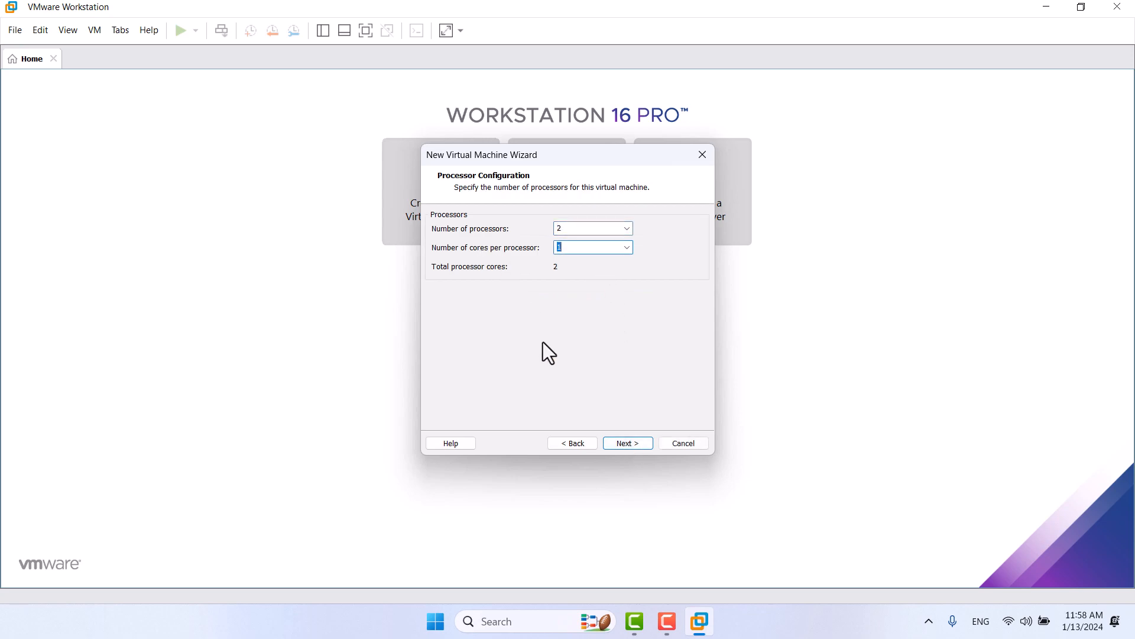
pyautogui.write('2')
# Step: Set the virtual machine memory to 4096 MB
pyautogui.click(626, 447)
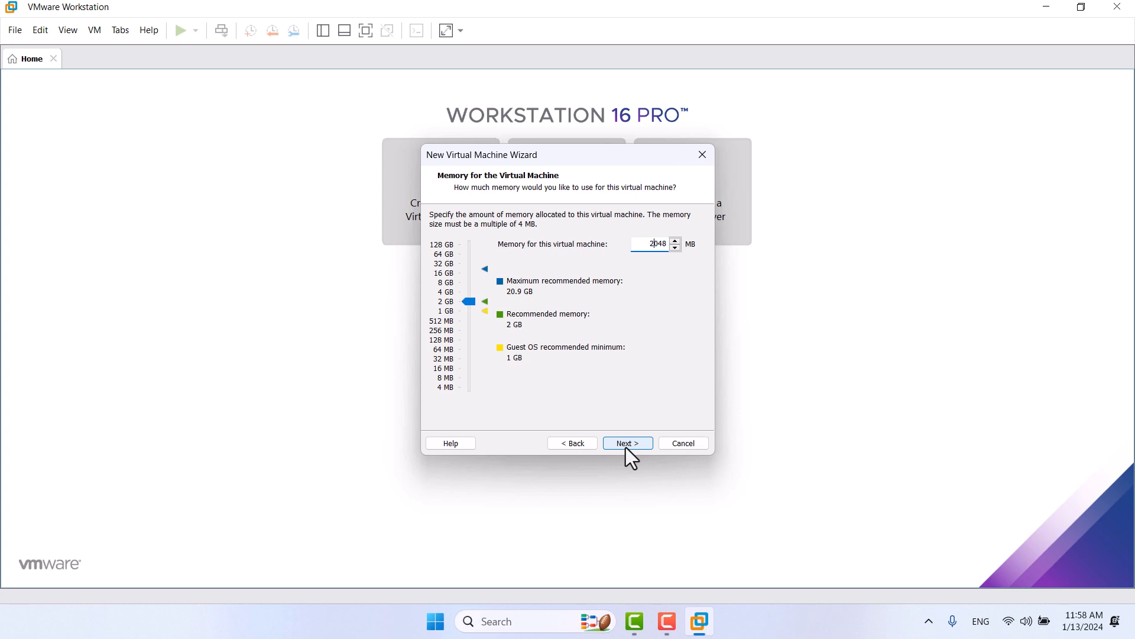
pyautogui.press('BackSpace')
pyautogui.press('Delete')
pyautogui.press('Delete')
pyautogui.press('Delete')
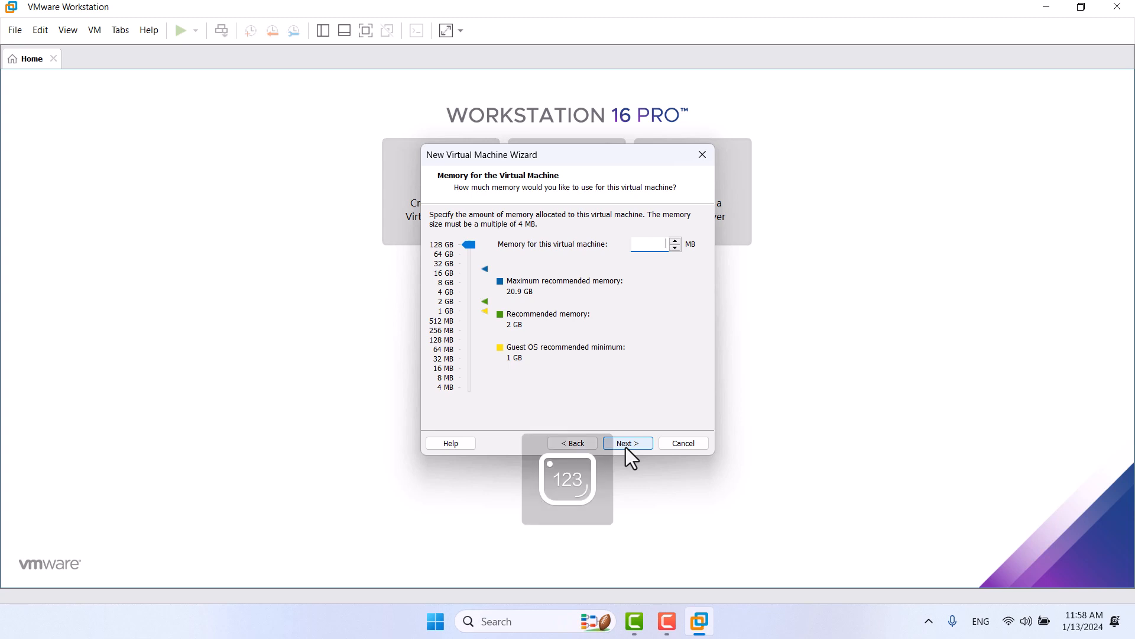
pyautogui.write('4096')
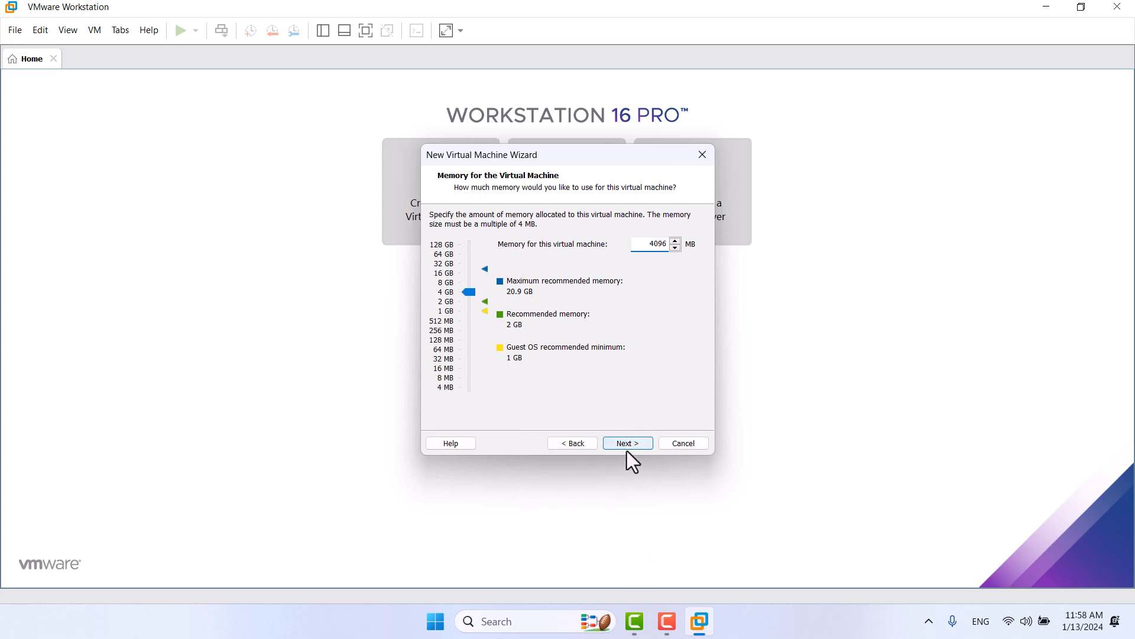
# Step: Use bridged networking for the machine's network connection
pyautogui.click(629, 446)
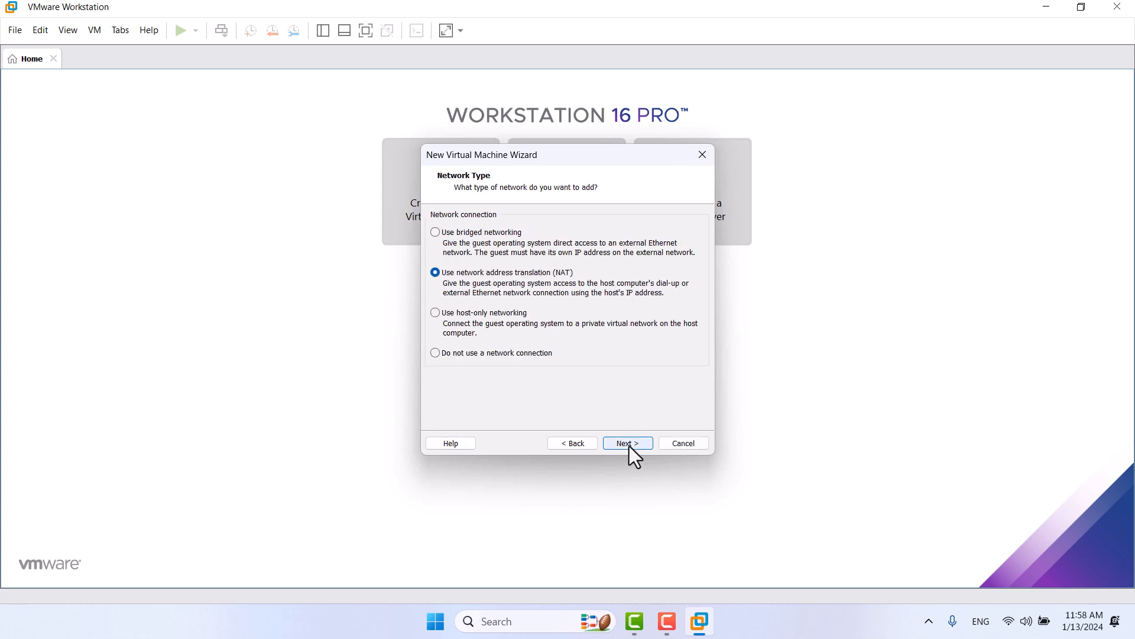
pyautogui.click(435, 232)
pyautogui.click(626, 448)
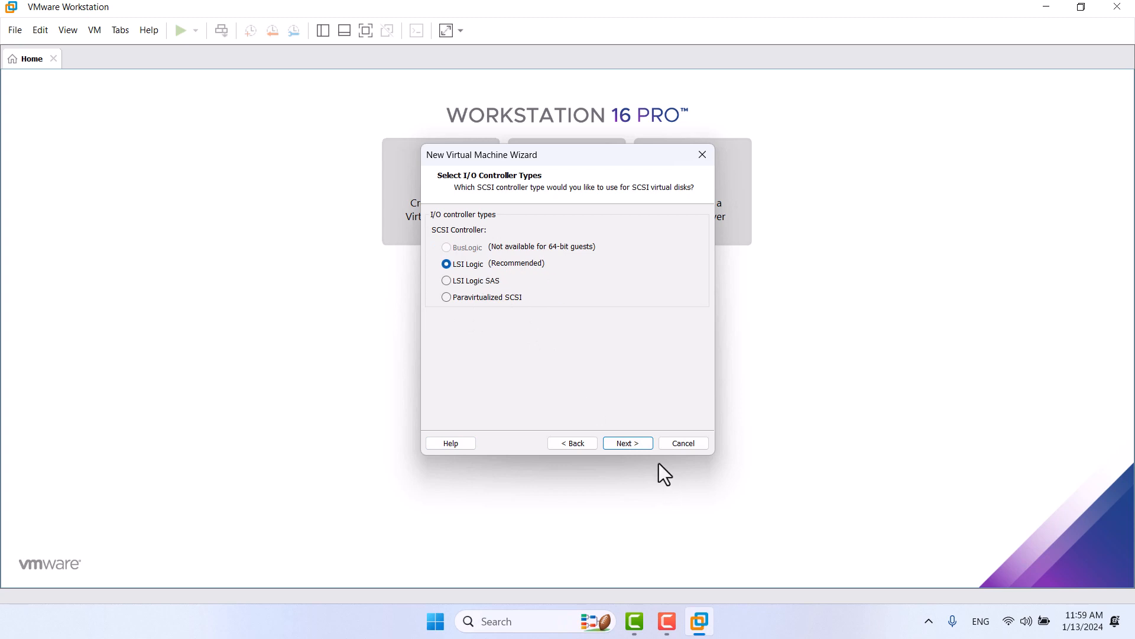
# Step: Keep LSI Logic, SCSI and a new 20 GB split disk BOOKWORM.vmdk, then finish the wizard
pyautogui.click(648, 445)
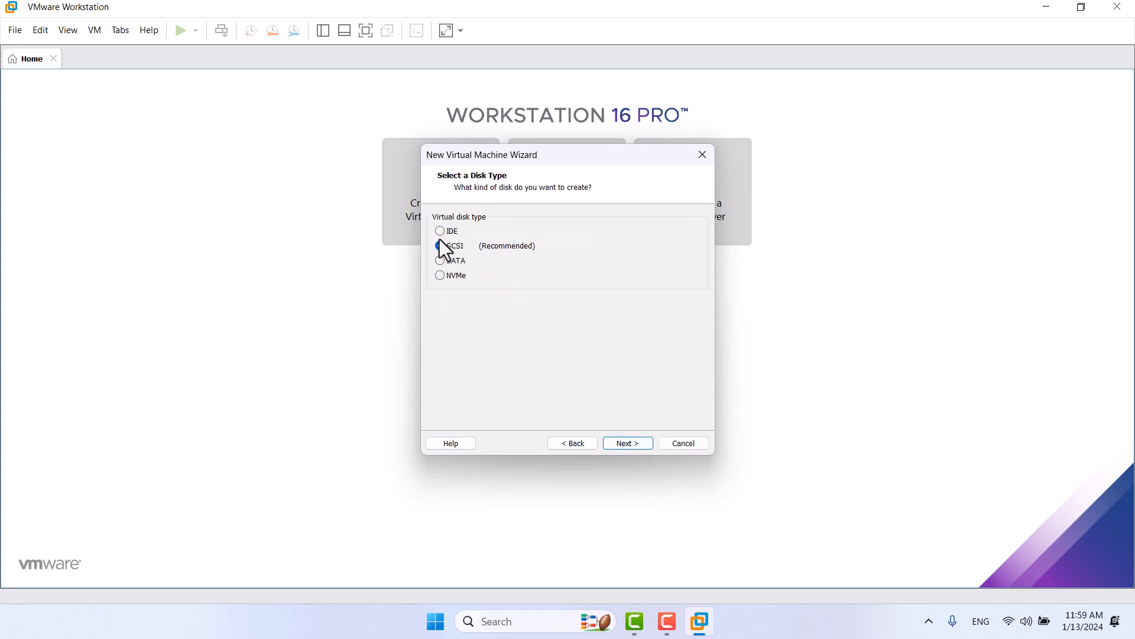
pyautogui.click(635, 445)
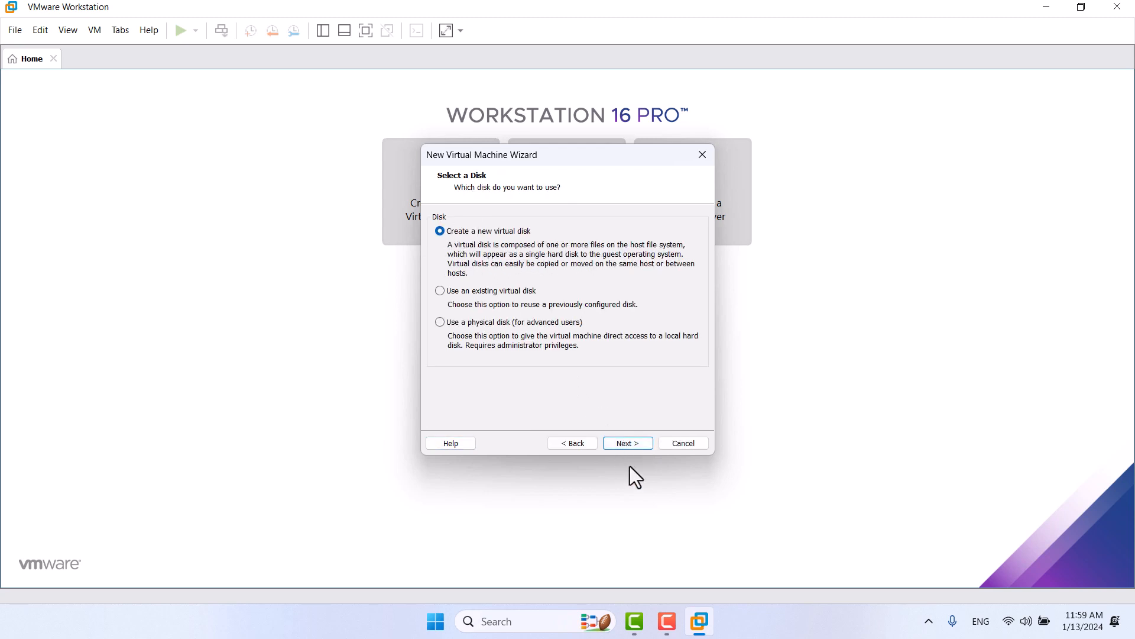
pyautogui.click(634, 445)
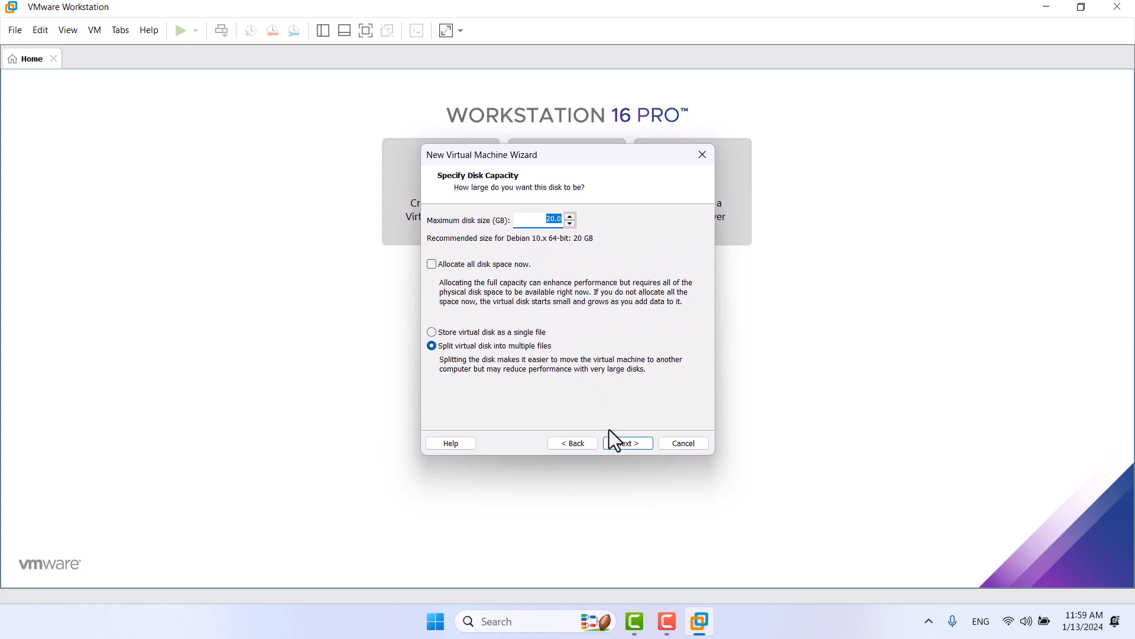
pyautogui.click(640, 443)
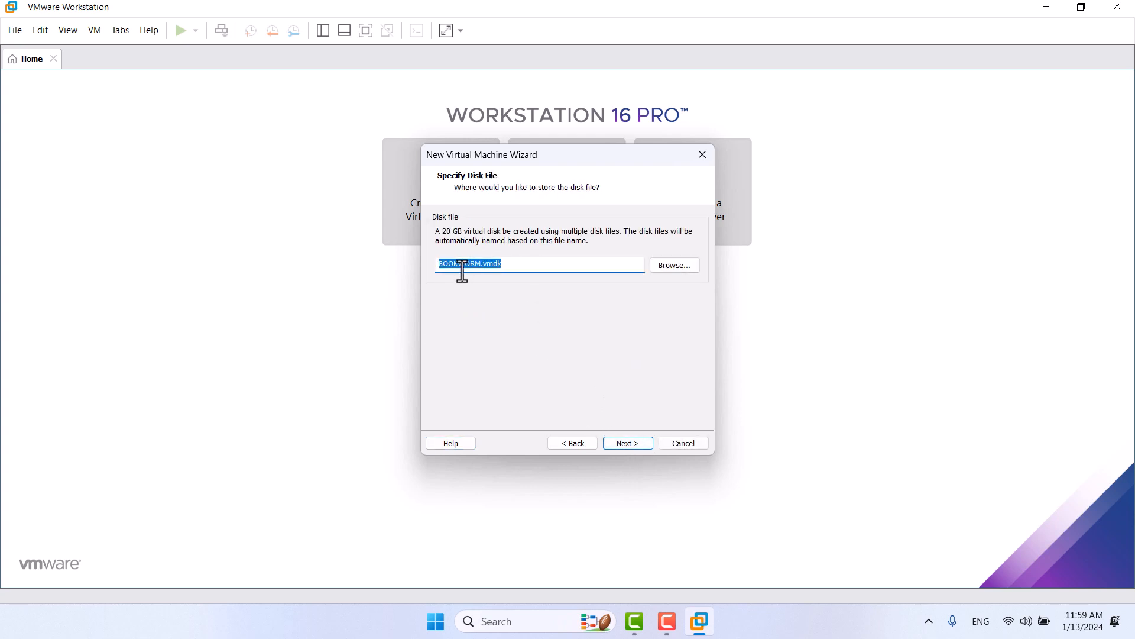
pyautogui.click(623, 443)
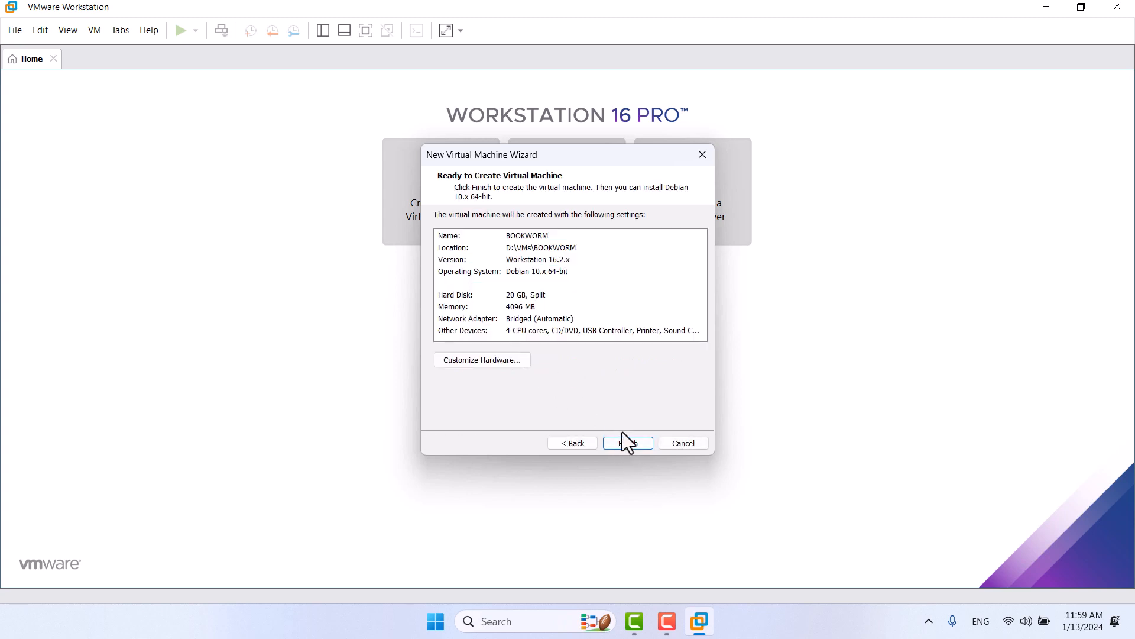
pyautogui.click(620, 448)
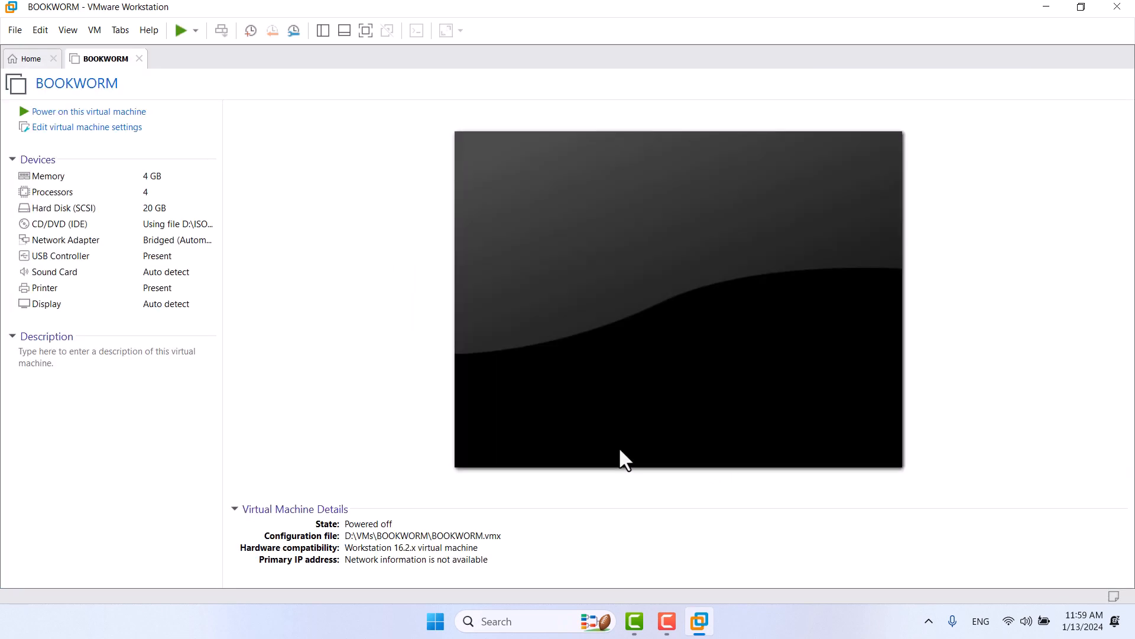
# Step: Power on BOOKWORM and open the Advanced options boot submenu
pyautogui.click(180, 32)
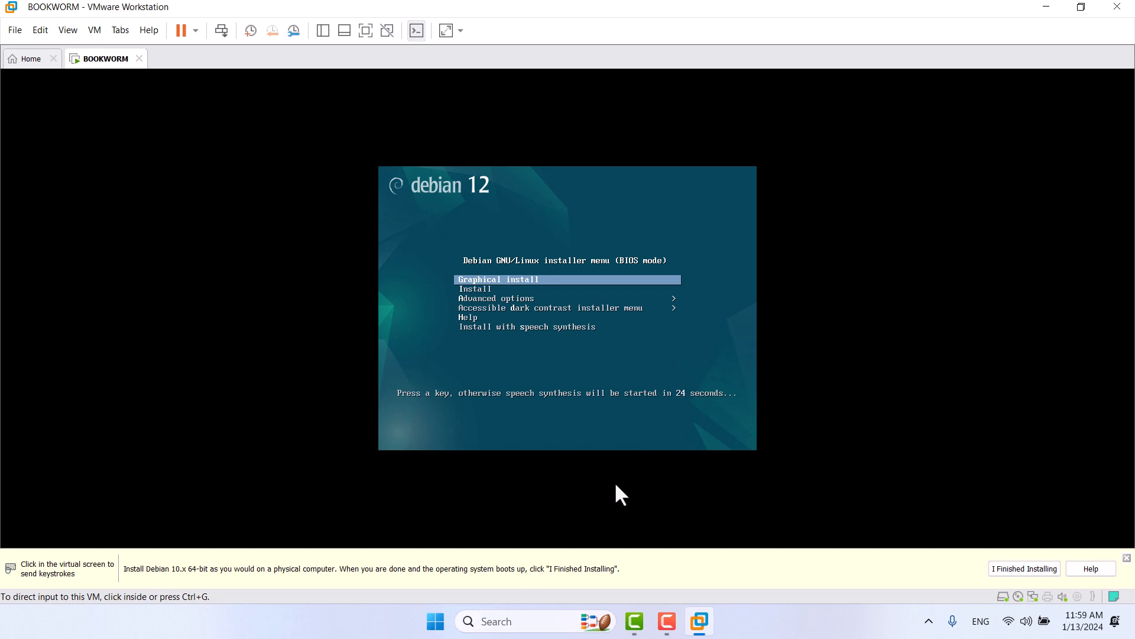
pyautogui.click(624, 381)
pyautogui.press('Down')
pyautogui.press('Down')
pyautogui.press('Down')
pyautogui.press('Down')
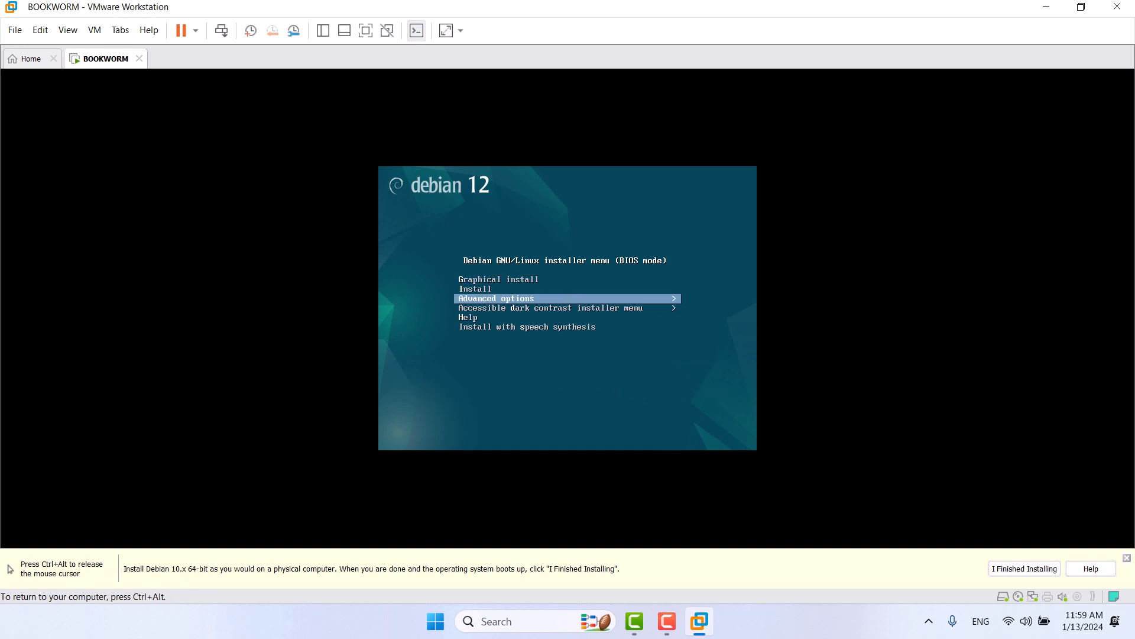
pyautogui.press('Down')
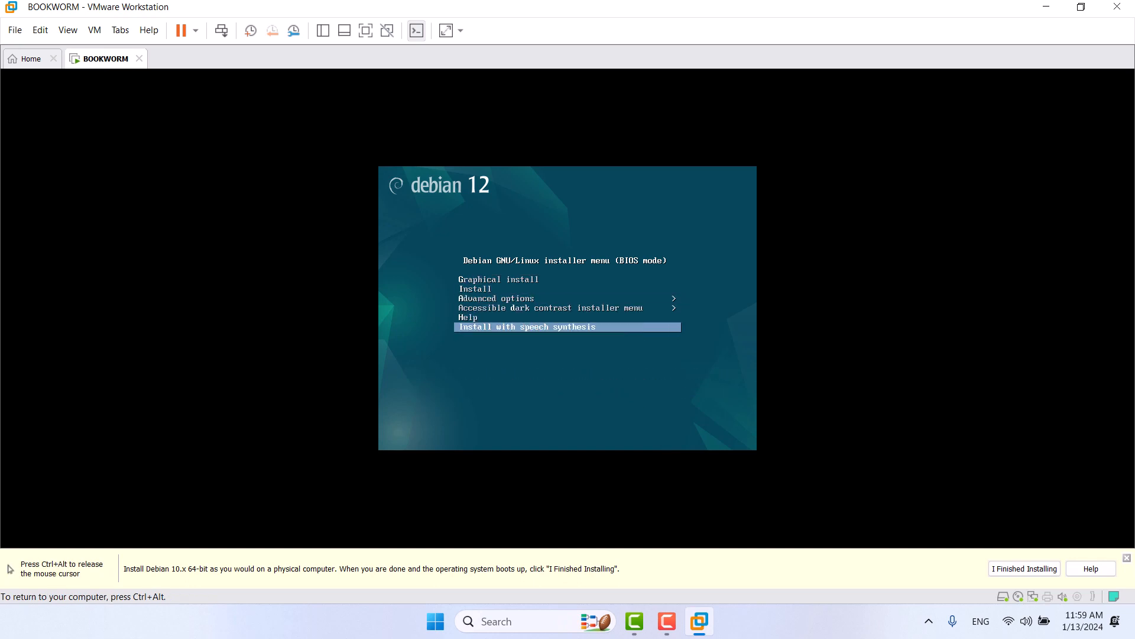
pyautogui.press('Up')
pyautogui.press('Up')
pyautogui.press('Up')
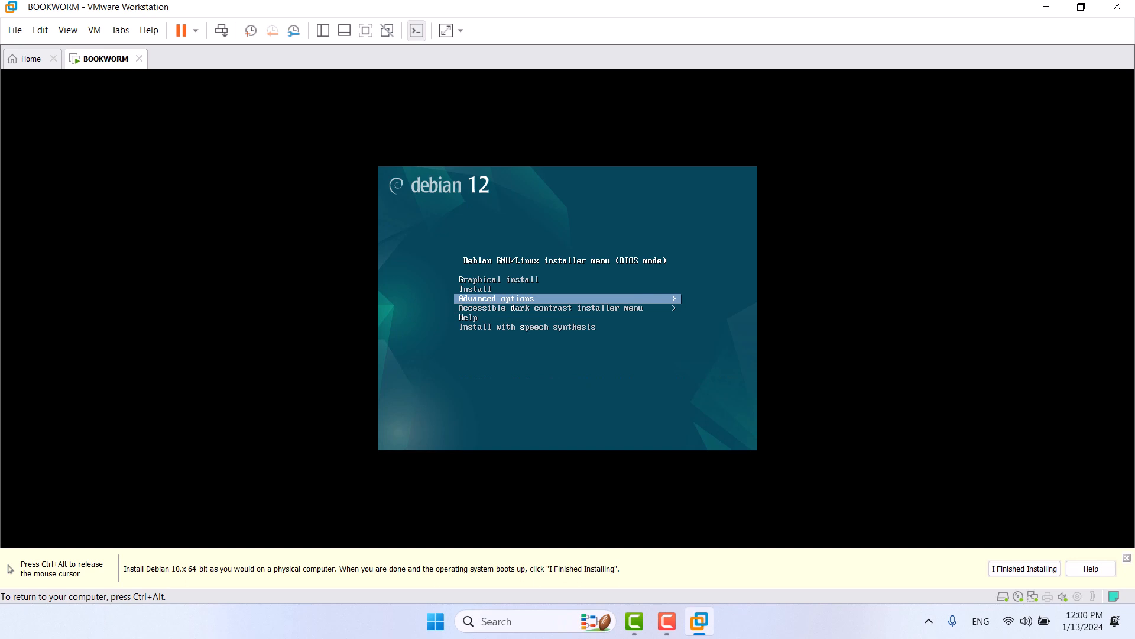
pyautogui.press('Return')
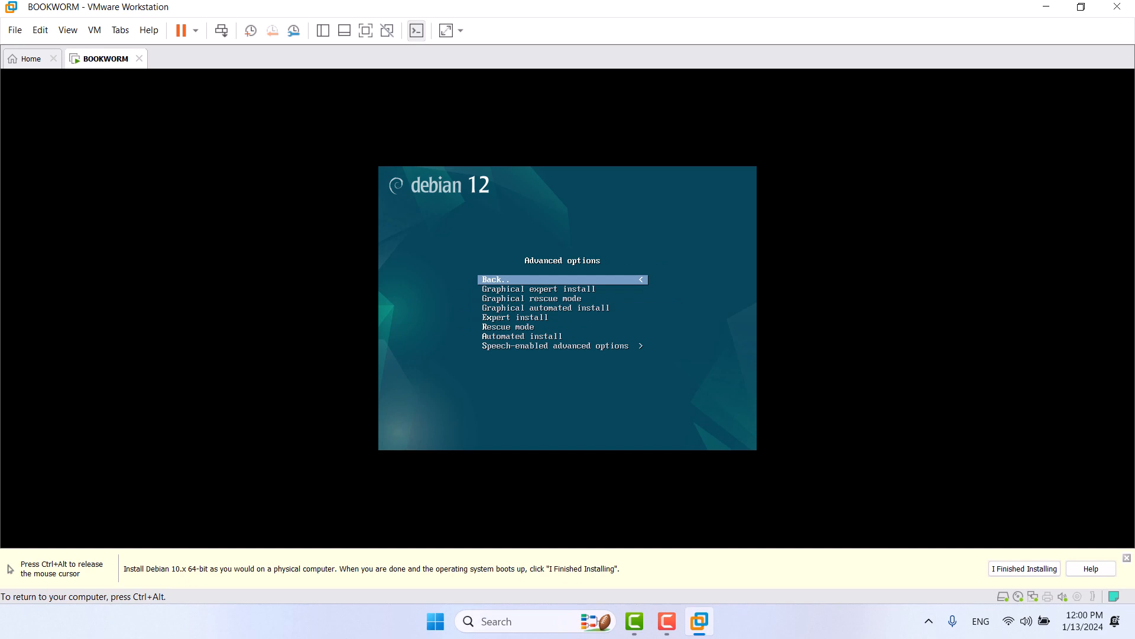
# Step: Launch the text-mode Expert install from the advanced boot options
pyautogui.press('Down')
pyautogui.press('Down')
pyautogui.press('Up')
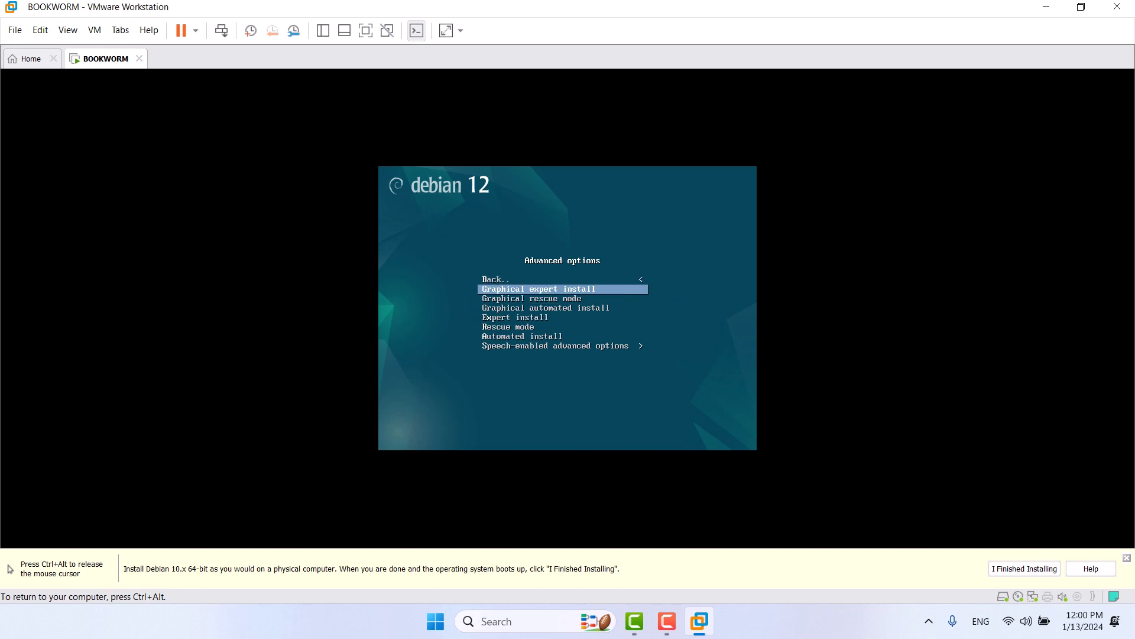
pyautogui.press('Down')
pyautogui.press('Down')
pyautogui.press('Down')
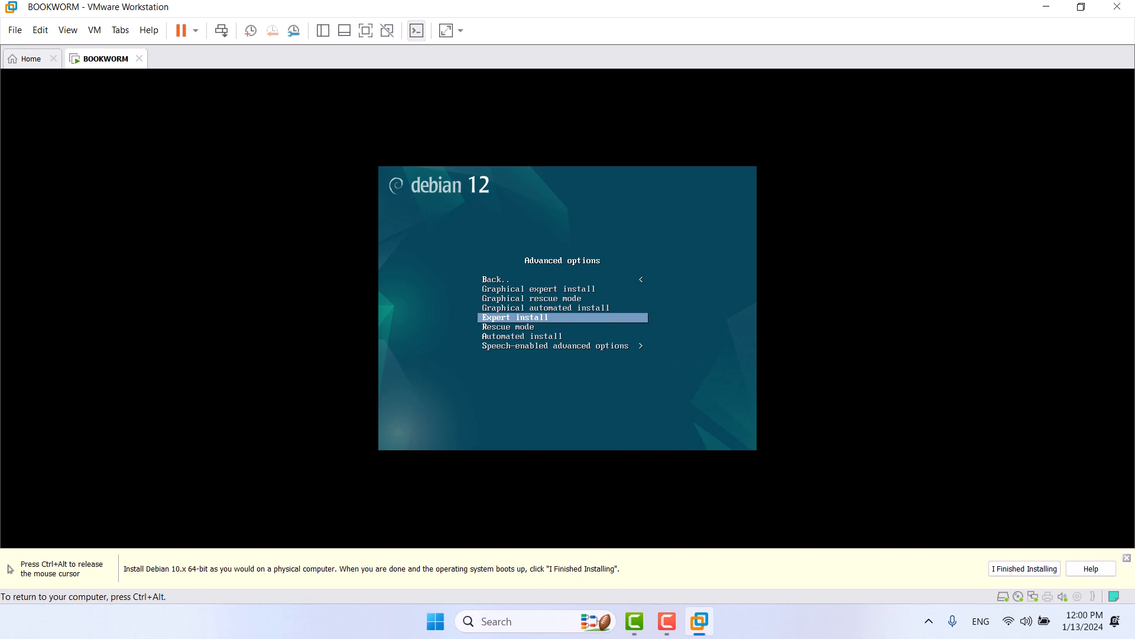
pyautogui.press('Return')
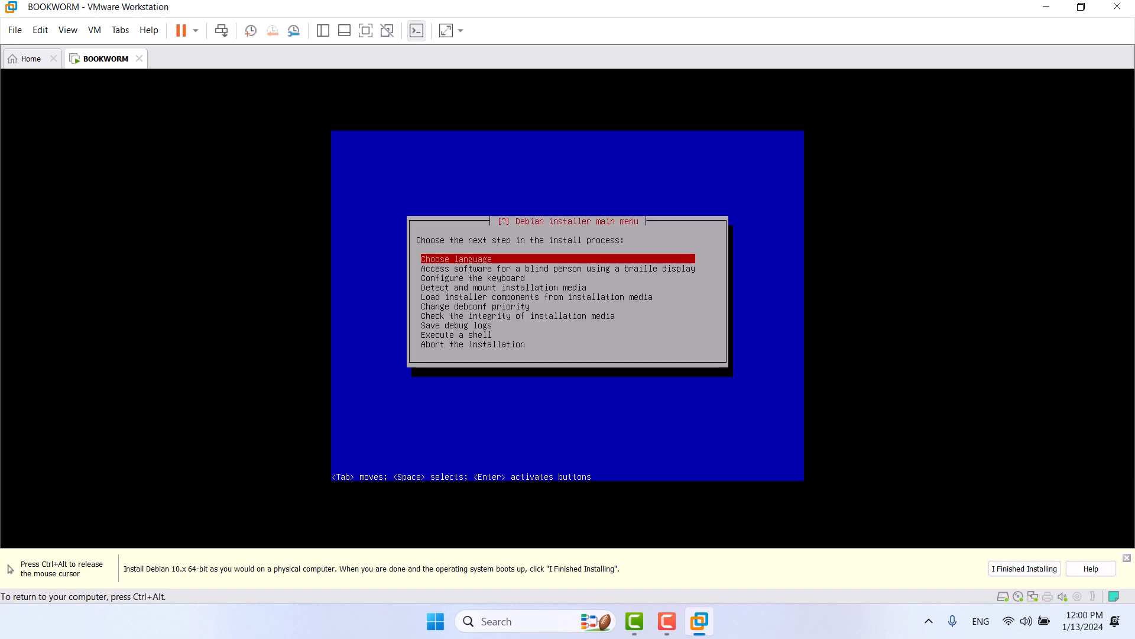
# Step: Choose English as the installation language
pyautogui.hotkey('ctrl', 'alt')
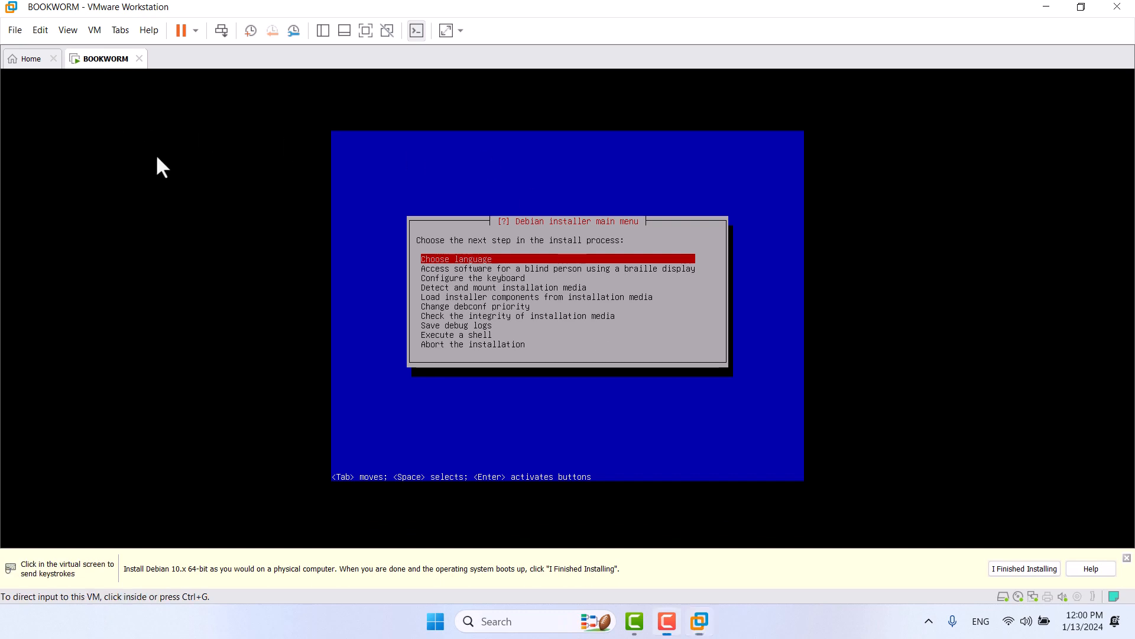
pyautogui.click(697, 398)
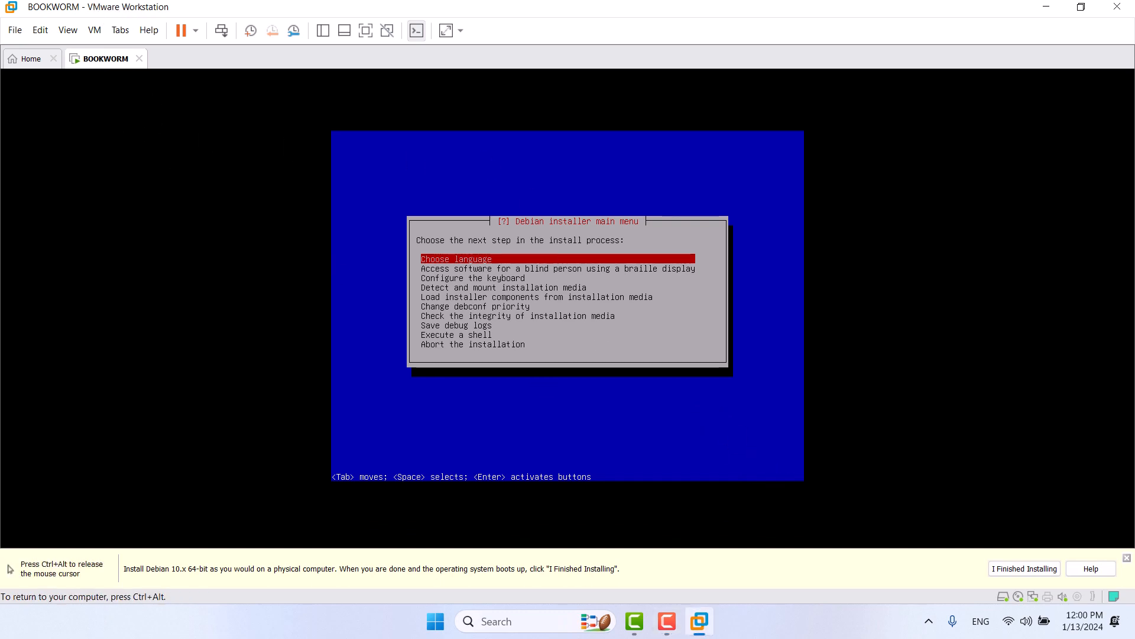
pyautogui.press('Down')
pyautogui.press('Down')
pyautogui.press('Up')
pyautogui.press('Up')
pyautogui.press('Return')
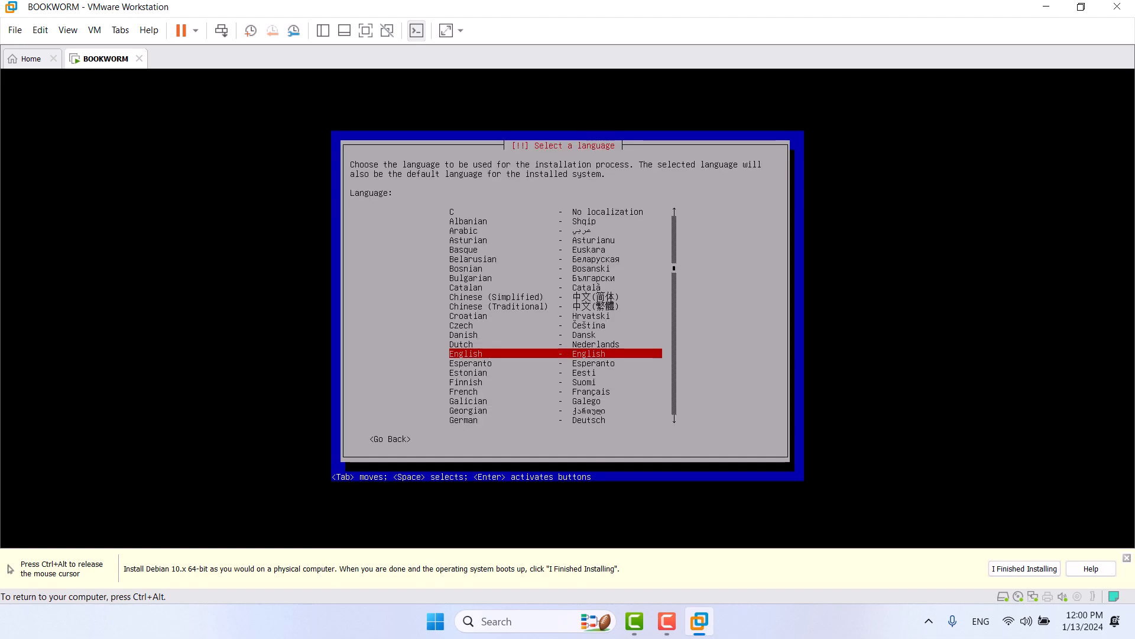
pyautogui.press('Return')
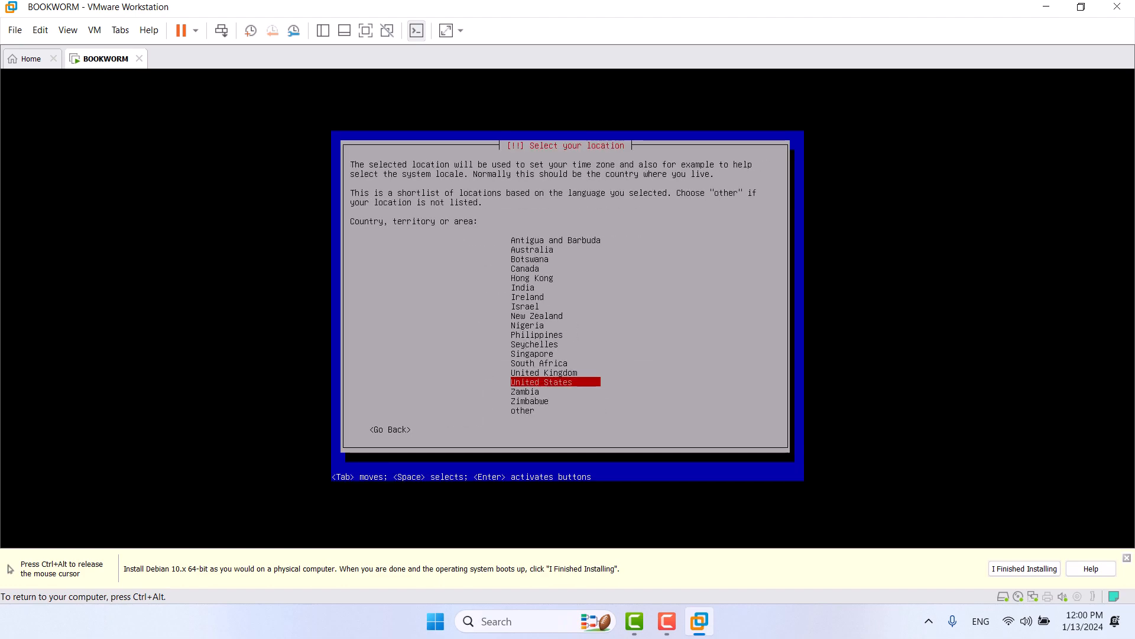
# Step: Set location United States, locale en_US.UTF-8 with no extra locales, and American English keymap
pyautogui.press('Return')
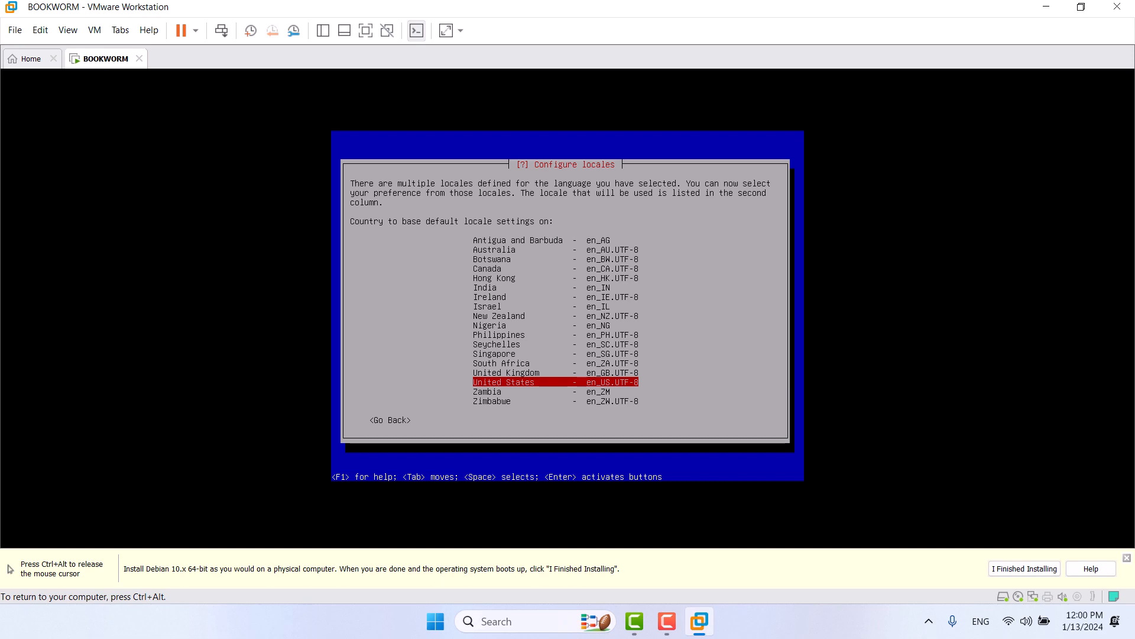
pyautogui.press('Return')
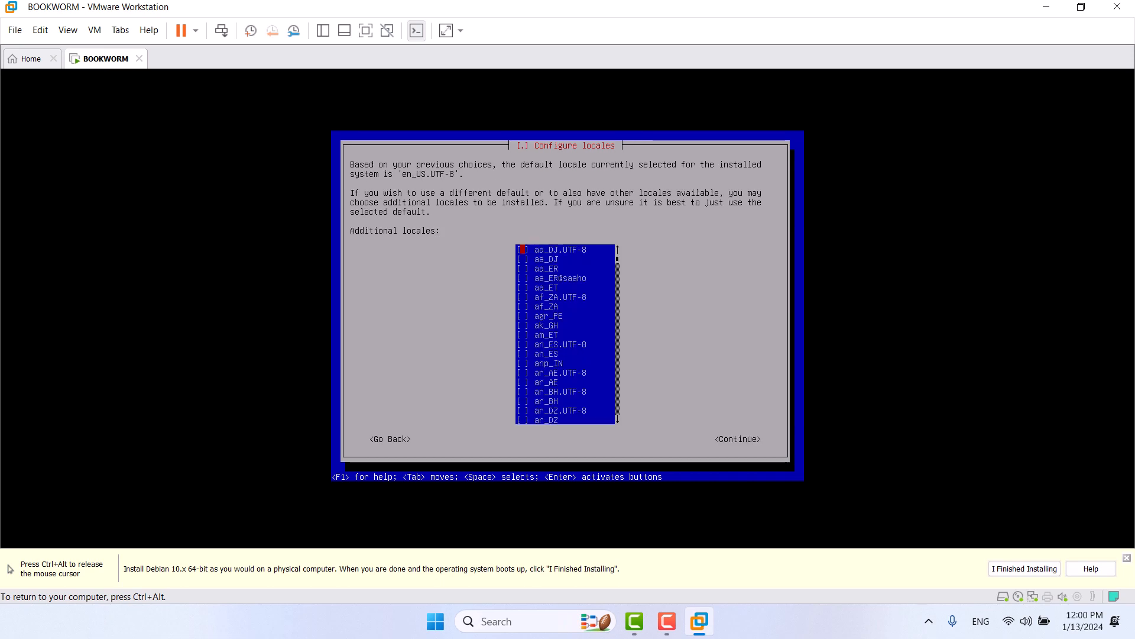
pyautogui.press('Tab')
pyautogui.press('Return')
pyautogui.press('Down')
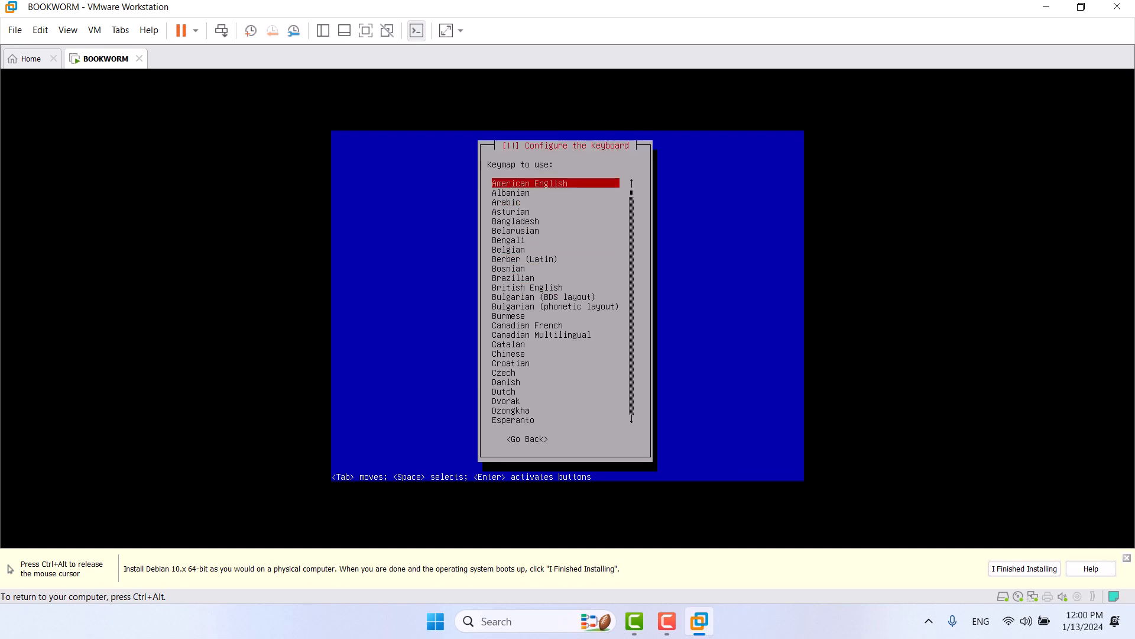
pyautogui.press('Escape')
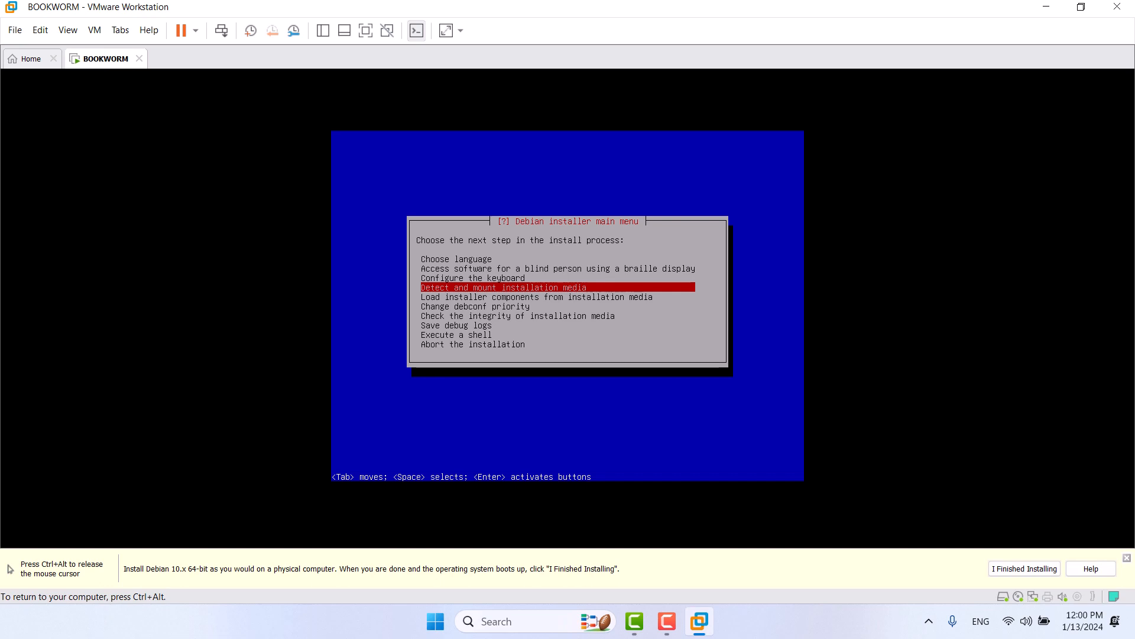
# Step: Detect and mount the Debian 12.4.0 DVD, keeping usb-storage selected
pyautogui.press('Return')
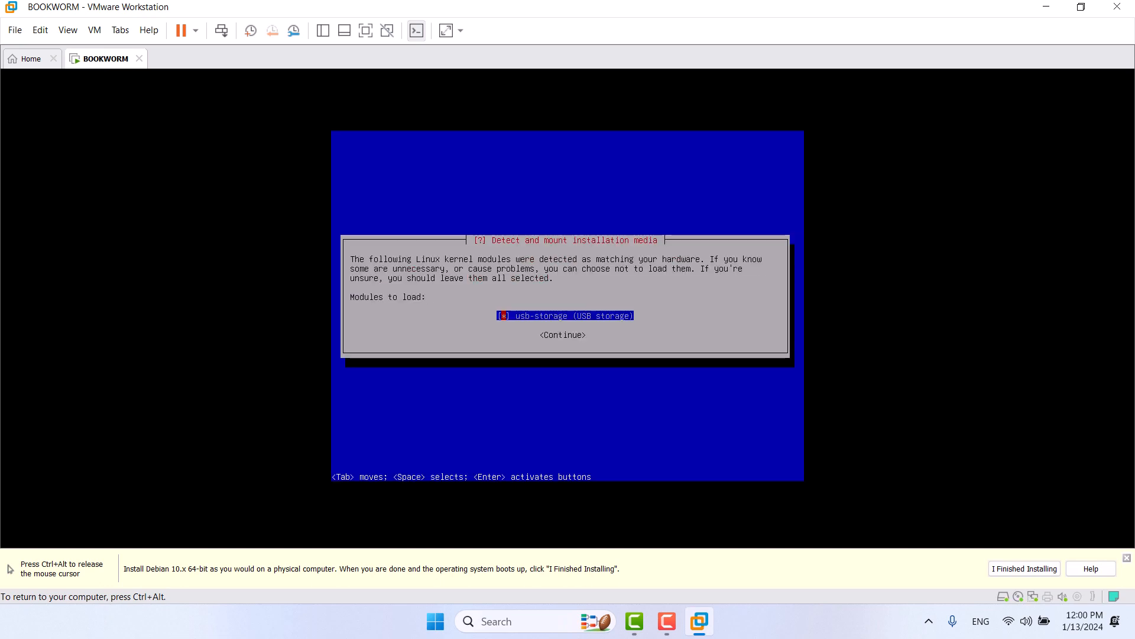
pyautogui.press('Tab')
pyautogui.press('Return')
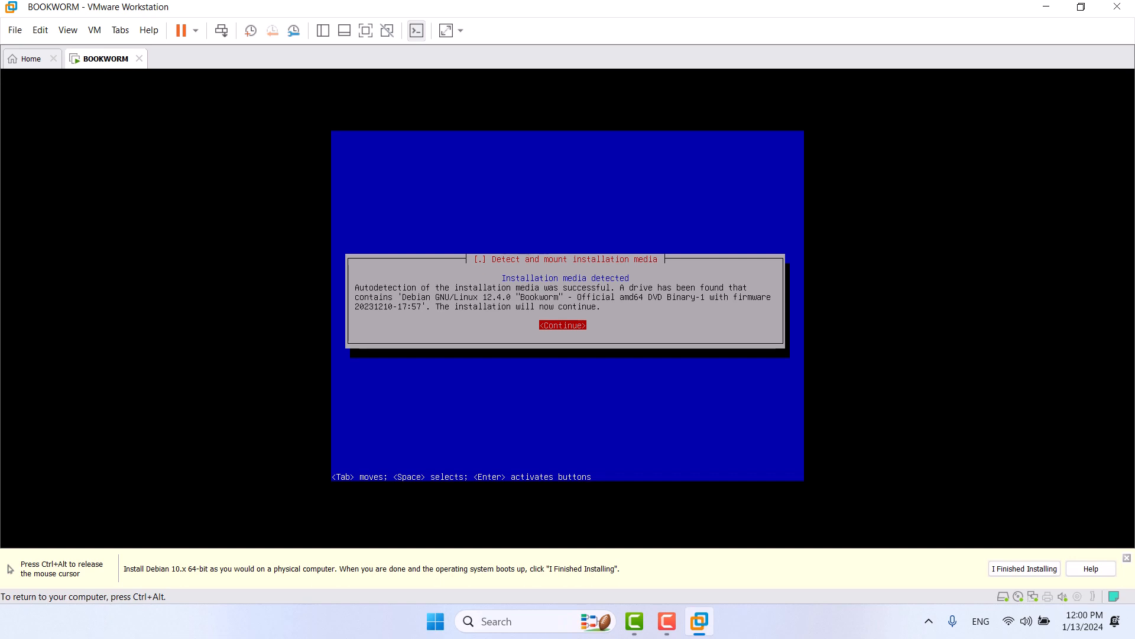
pyautogui.press('Return')
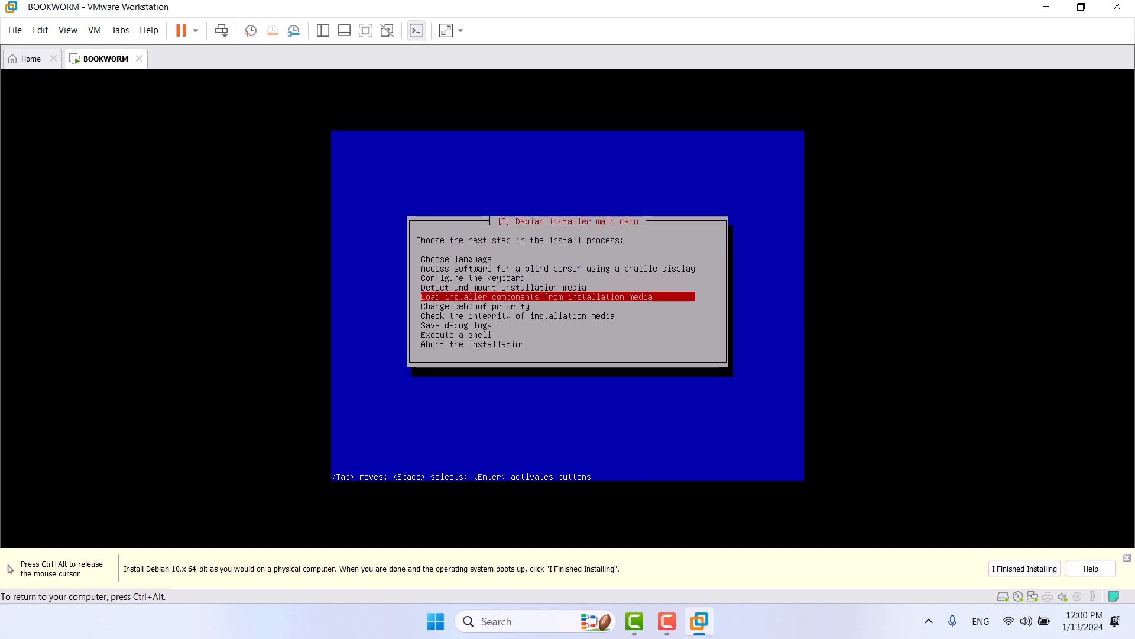
# Step: Load the optional installer components from the installation DVD
pyautogui.press('Return')
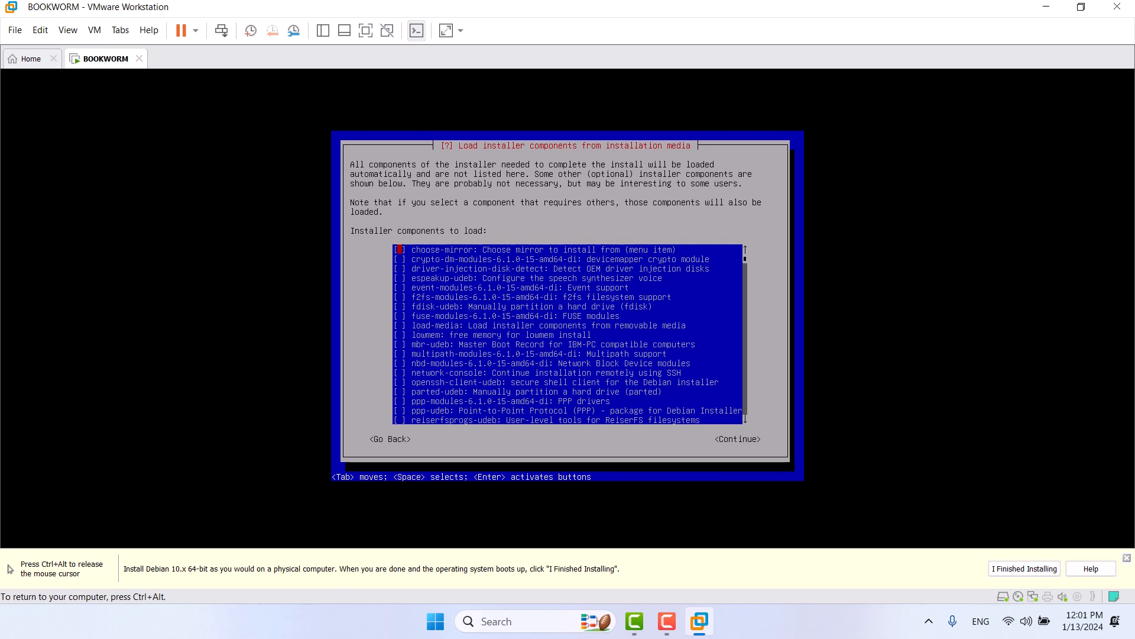
pyautogui.press('Down')
pyautogui.press('Down')
pyautogui.press('Down')
pyautogui.press('Down')
pyautogui.press('Down')
pyautogui.press('Down')
pyautogui.press('Down')
pyautogui.press('Down')
pyautogui.press('Down')
pyautogui.press('Tab')
pyautogui.press('Return')
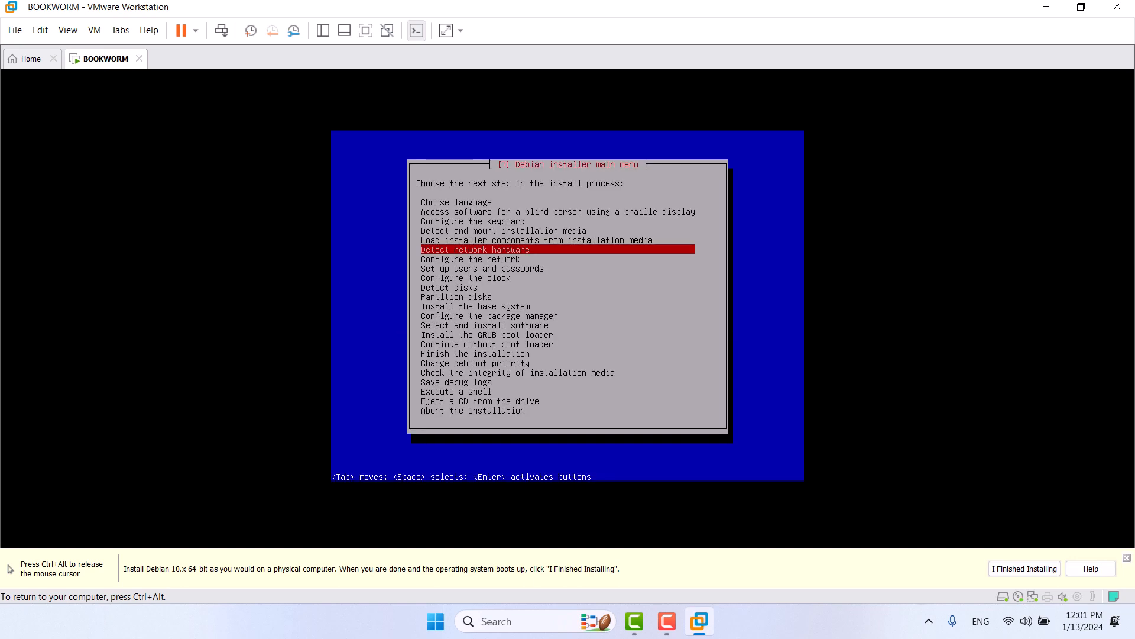
# Step: Detect the network hardware and auto-configure networking via DHCP with the default wait time
pyautogui.press('Return')
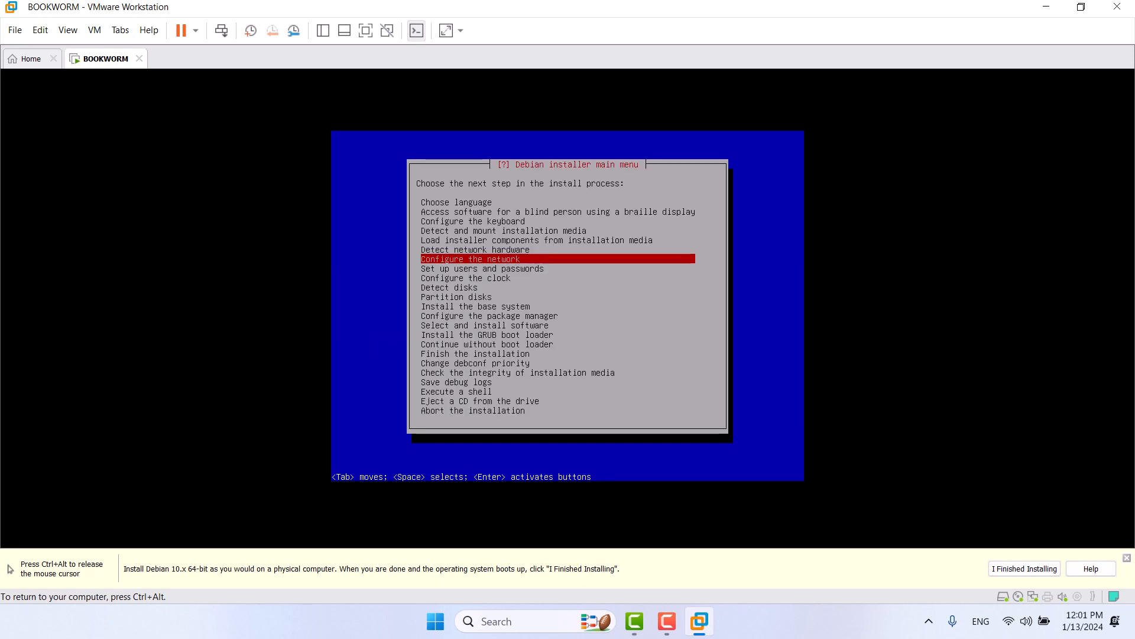
pyautogui.press('Return')
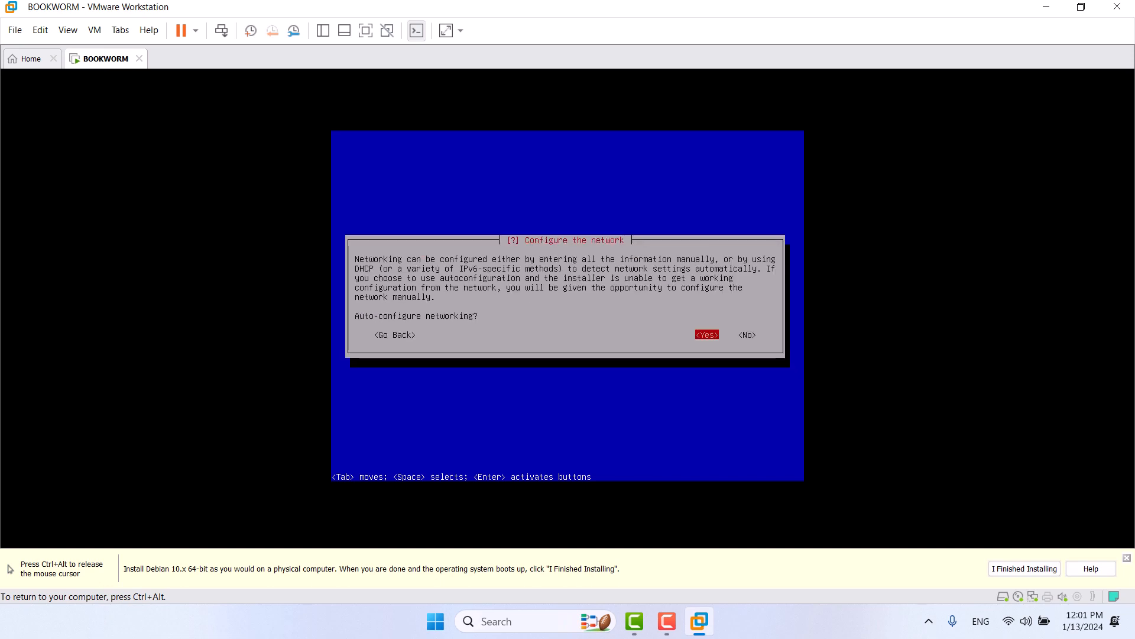
pyautogui.press('Tab')
pyautogui.press('Return')
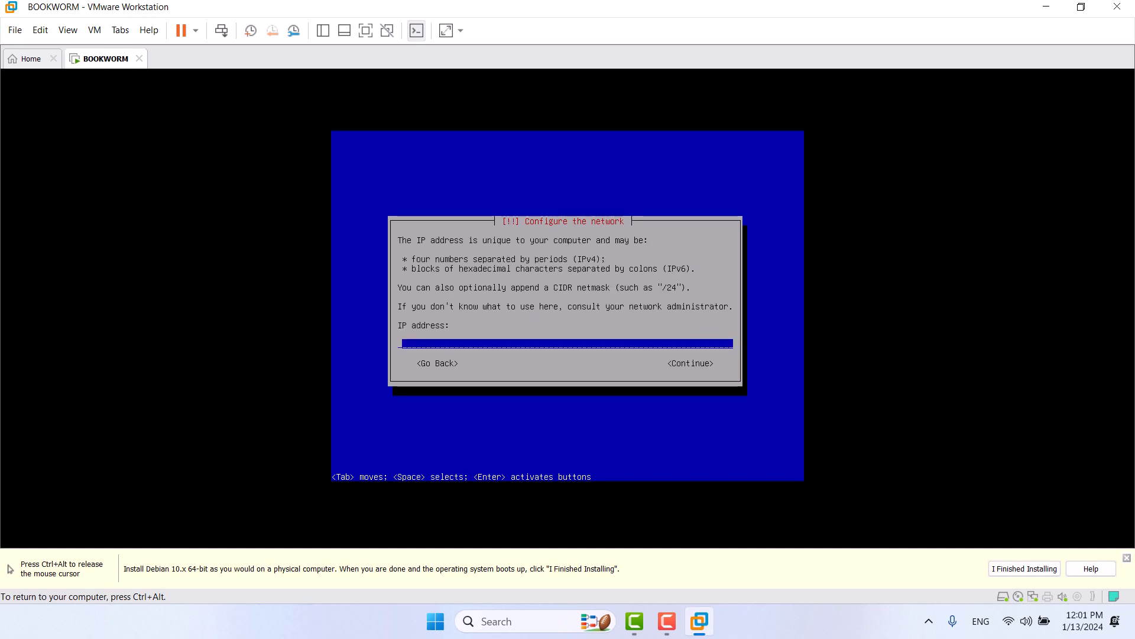
pyautogui.press('Tab')
pyautogui.press('Tab')
pyautogui.press('Return')
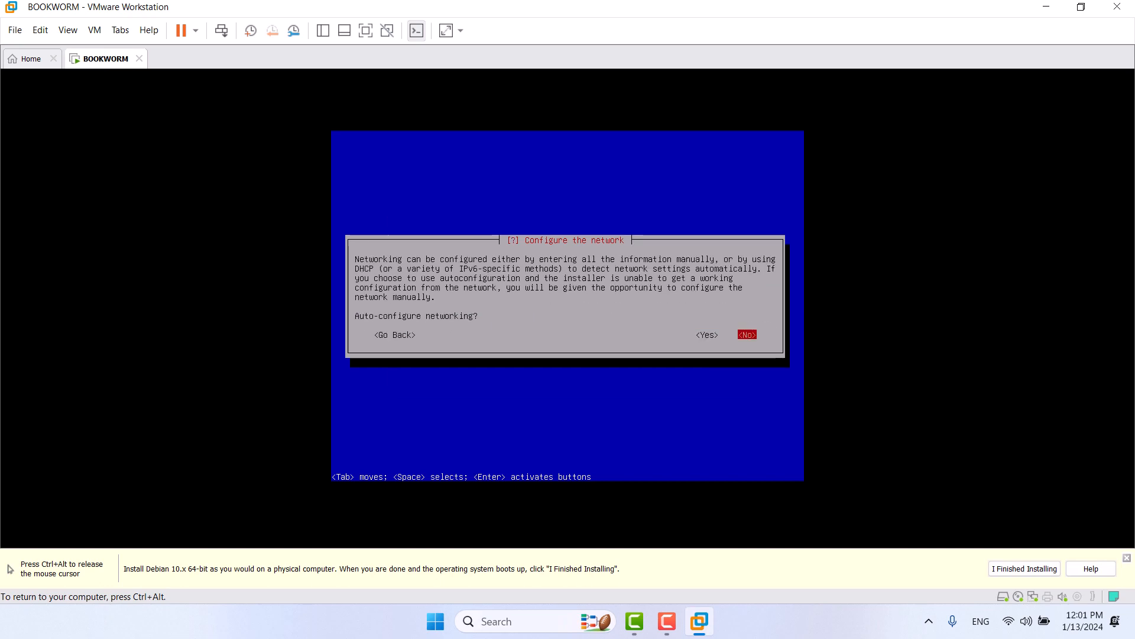
pyautogui.press('Left')
pyautogui.press('Return')
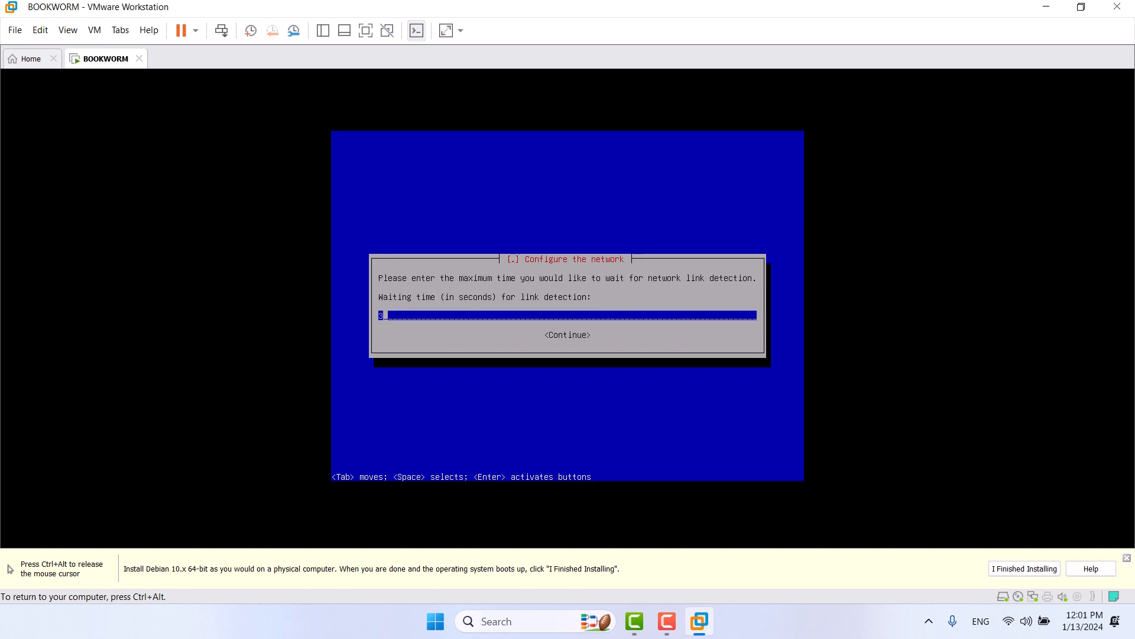
pyautogui.press('Return')
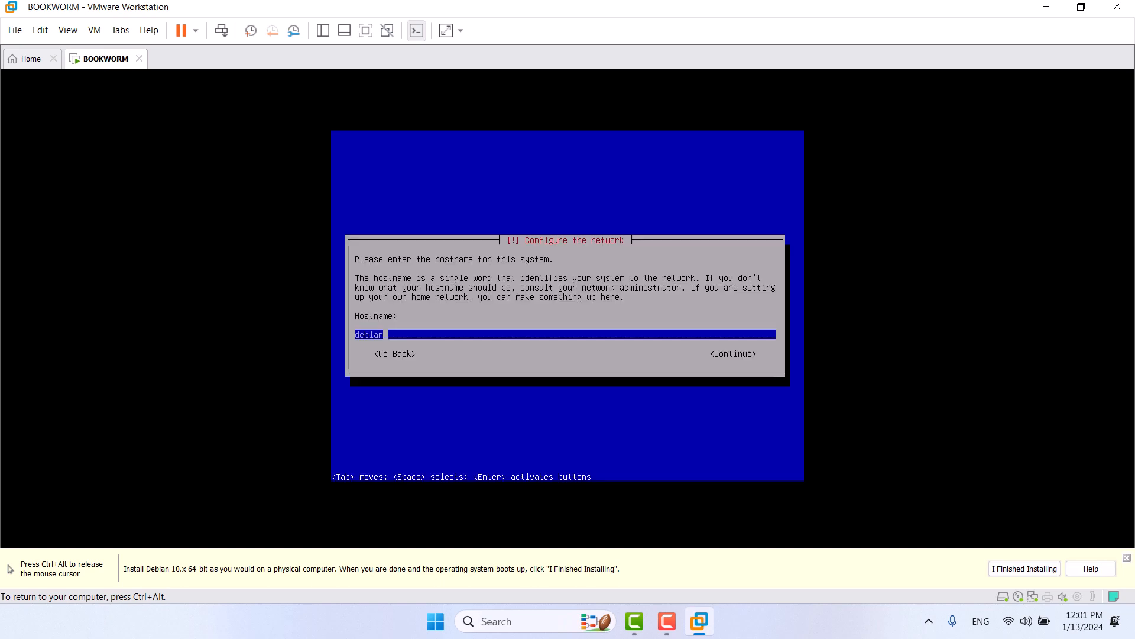
# Step: Set the hostname to bookworm and the domain name to local
pyautogui.press('BackSpace')
pyautogui.press('BackSpace')
pyautogui.press('BackSpace')
pyautogui.press('BackSpace')
pyautogui.press('BackSpace')
pyautogui.press('BackSpace')
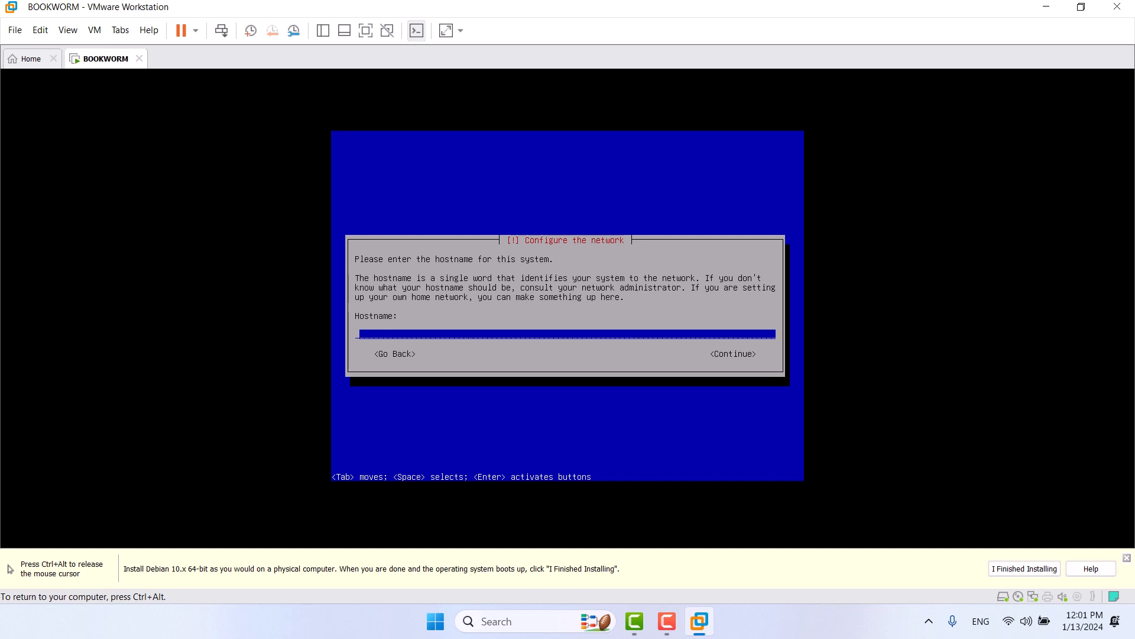
pyautogui.write('book')
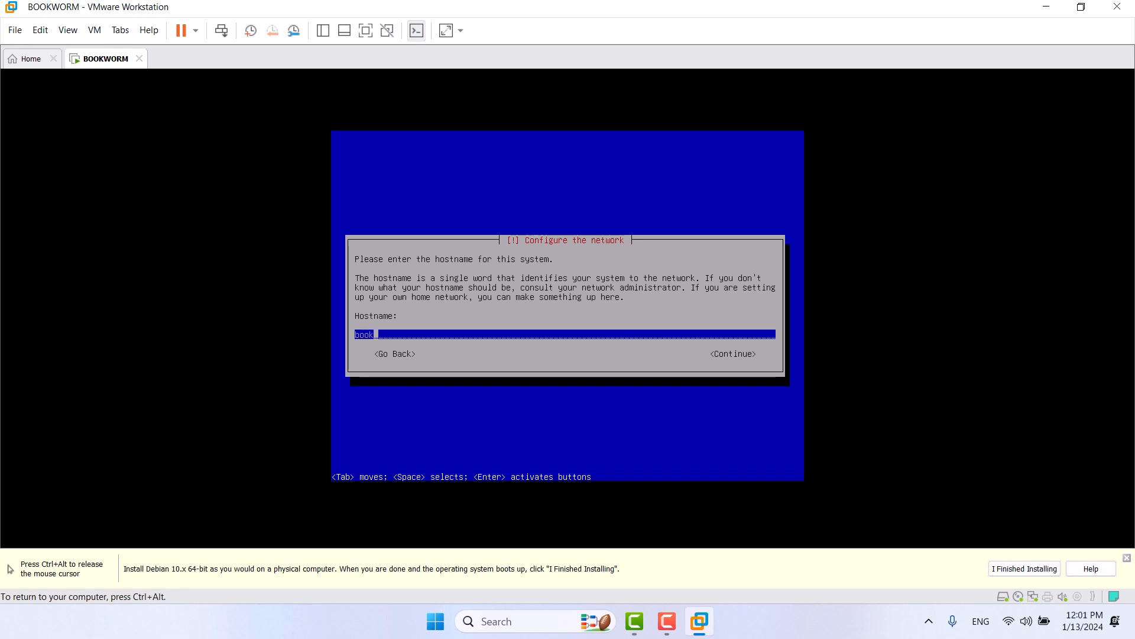
pyautogui.write('worm')
pyautogui.press('Return')
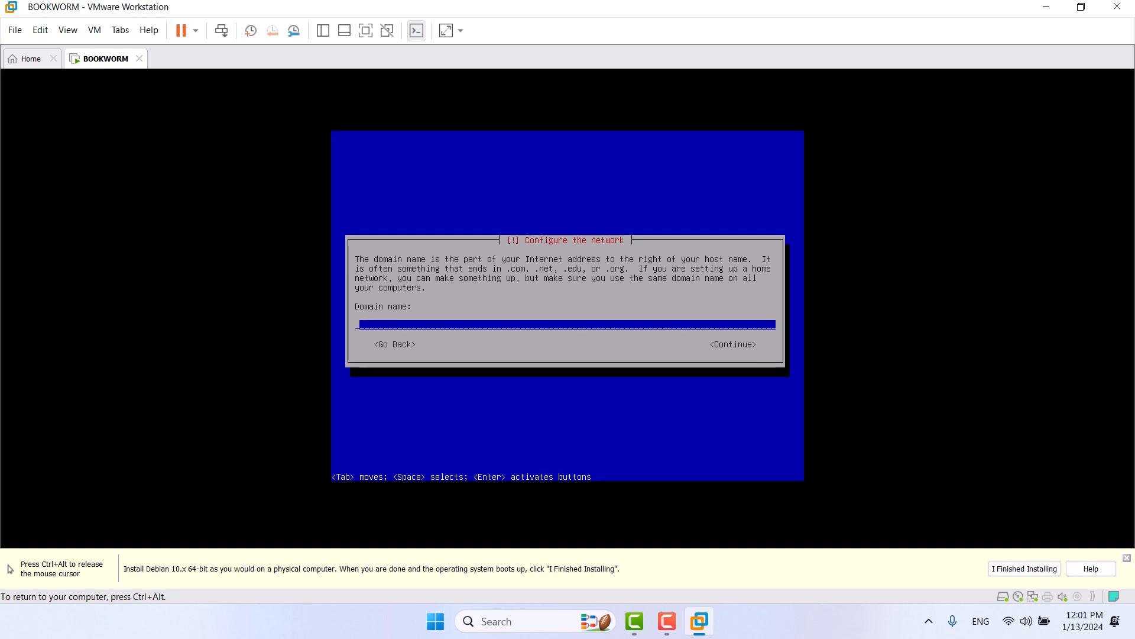
pyautogui.write('local')
pyautogui.press('Return')
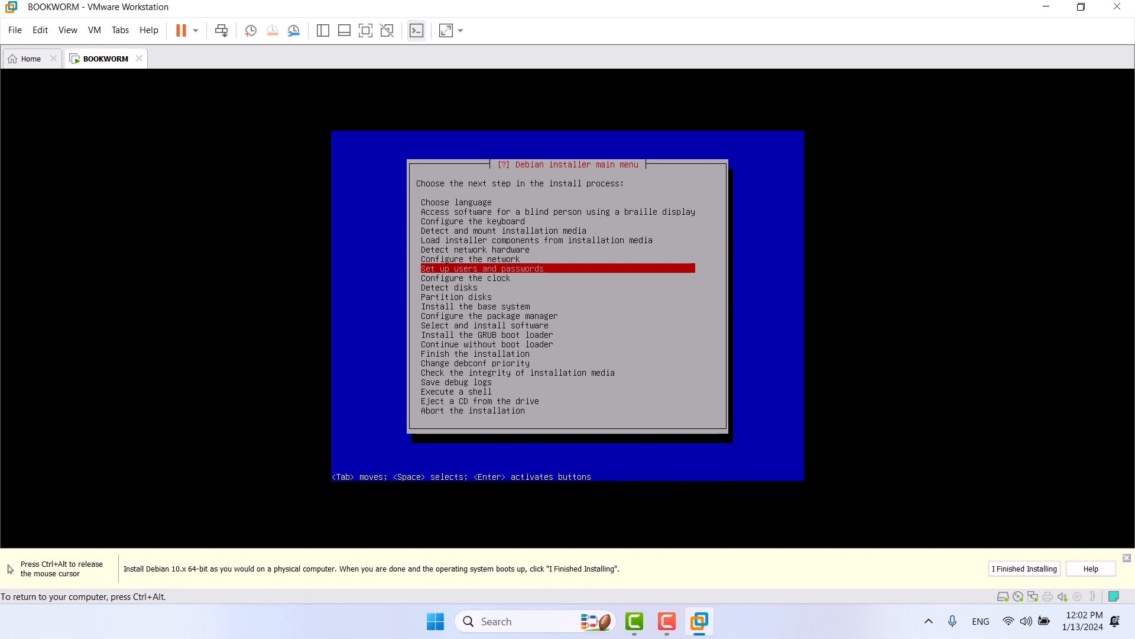
# Step: Allow root login, enter and confirm the root password, and skip creating a normal user
pyautogui.press('Return')
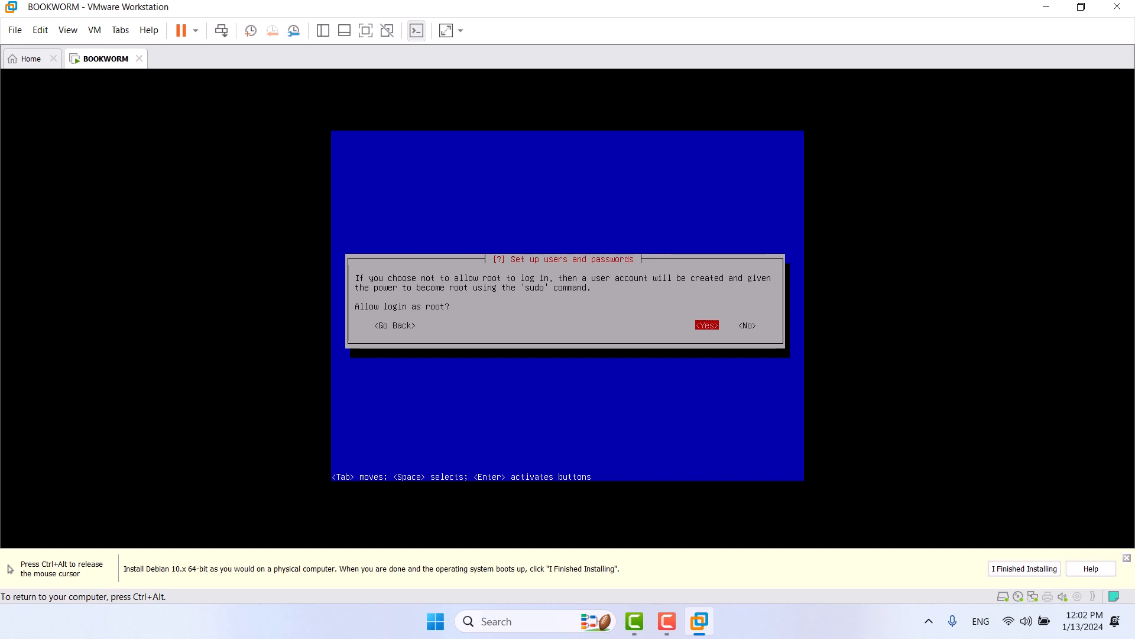
pyautogui.press('Return')
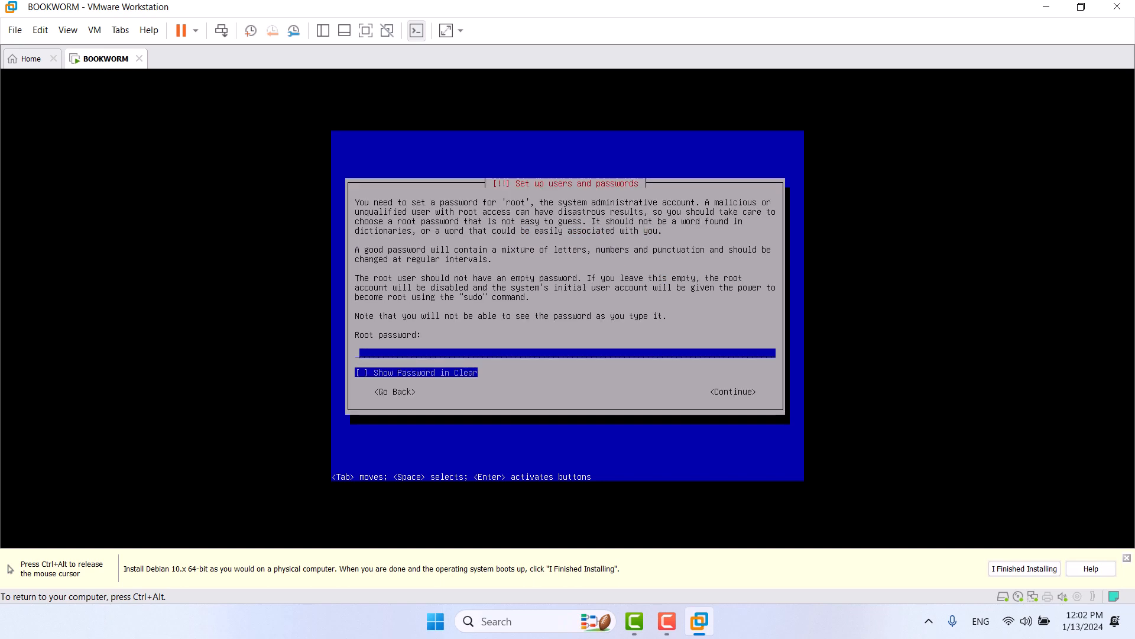
pyautogui.write('********')
pyautogui.press('Return')
pyautogui.write('********')
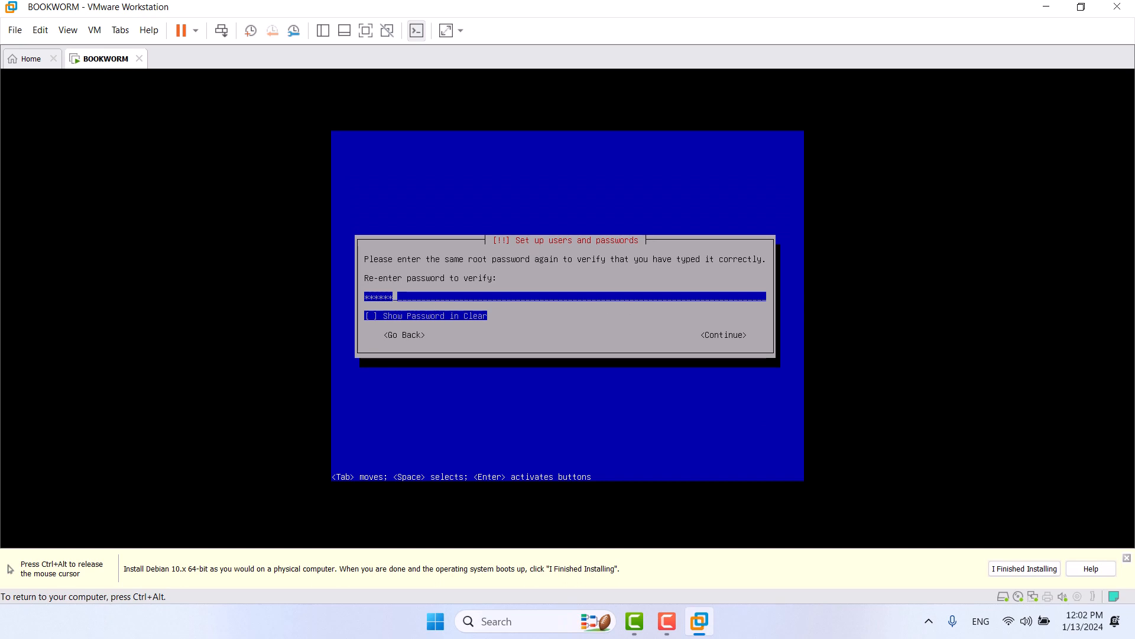
pyautogui.press('Return')
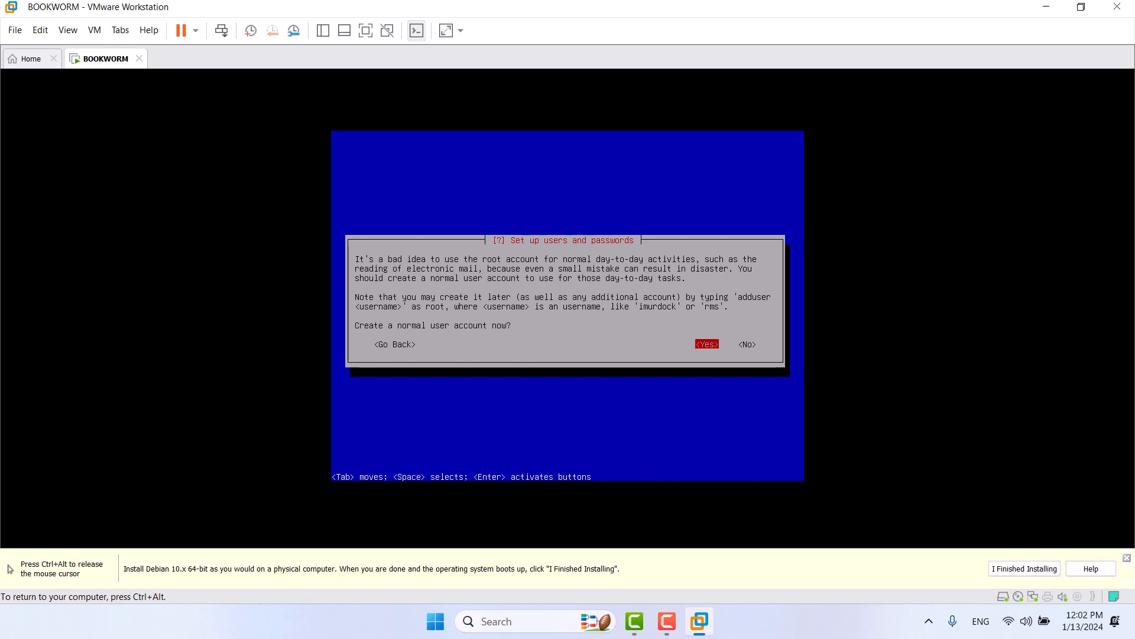
pyautogui.press('Tab')
pyautogui.press('Return')
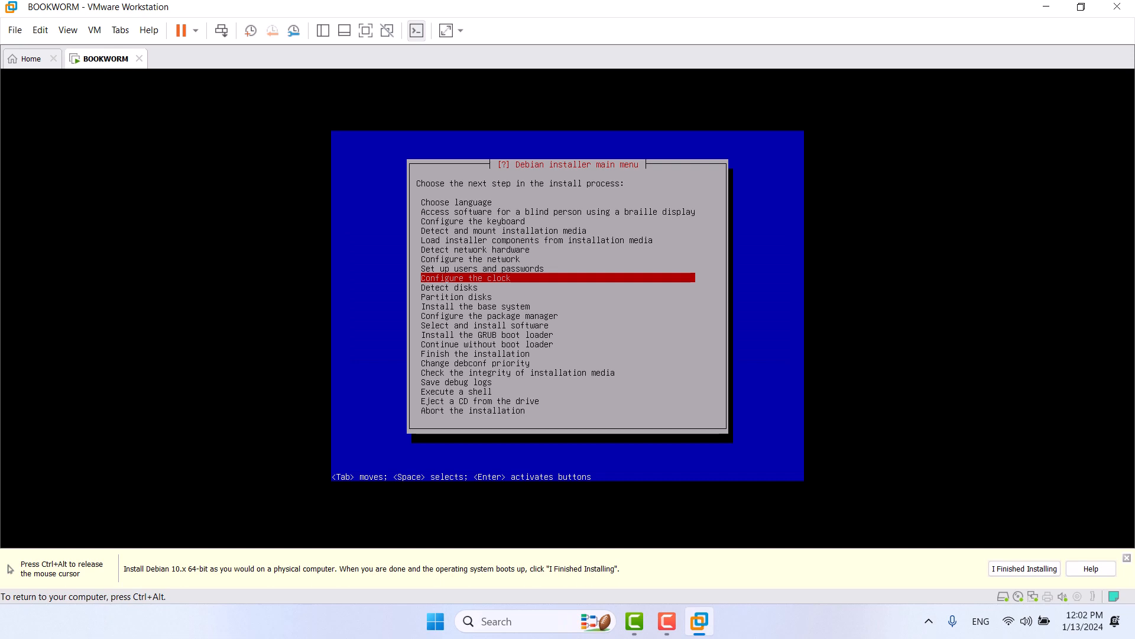
# Step: Sync the clock with NTP server 0.debian.pool.ntp.org and choose the Coordinated Universal Time (UTC) zone
pyautogui.press('Return')
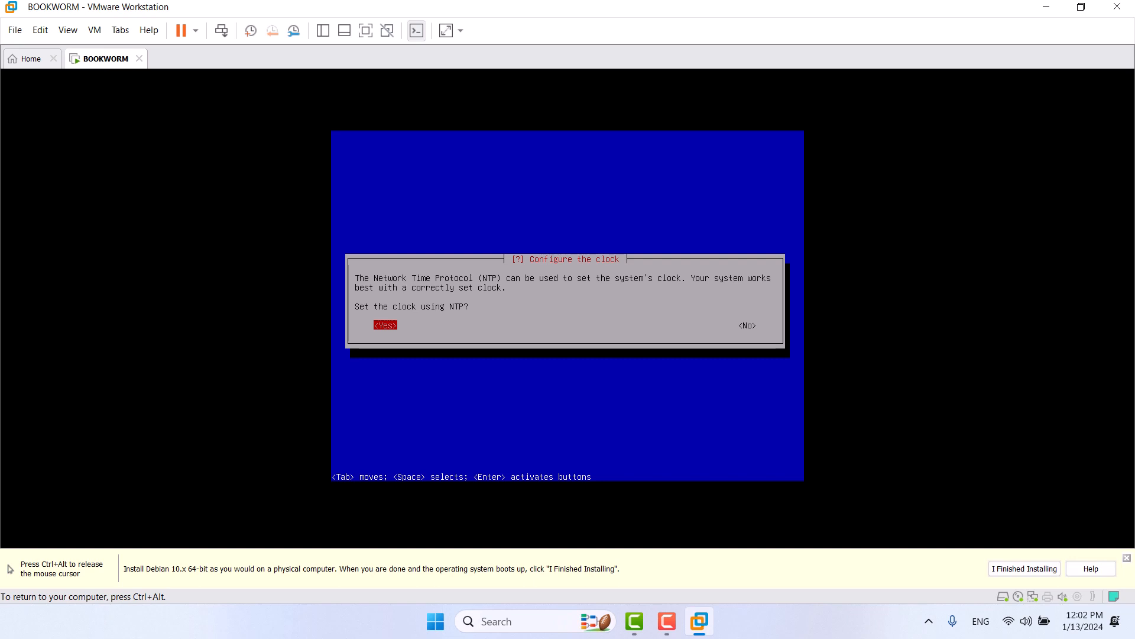
pyautogui.press('Return')
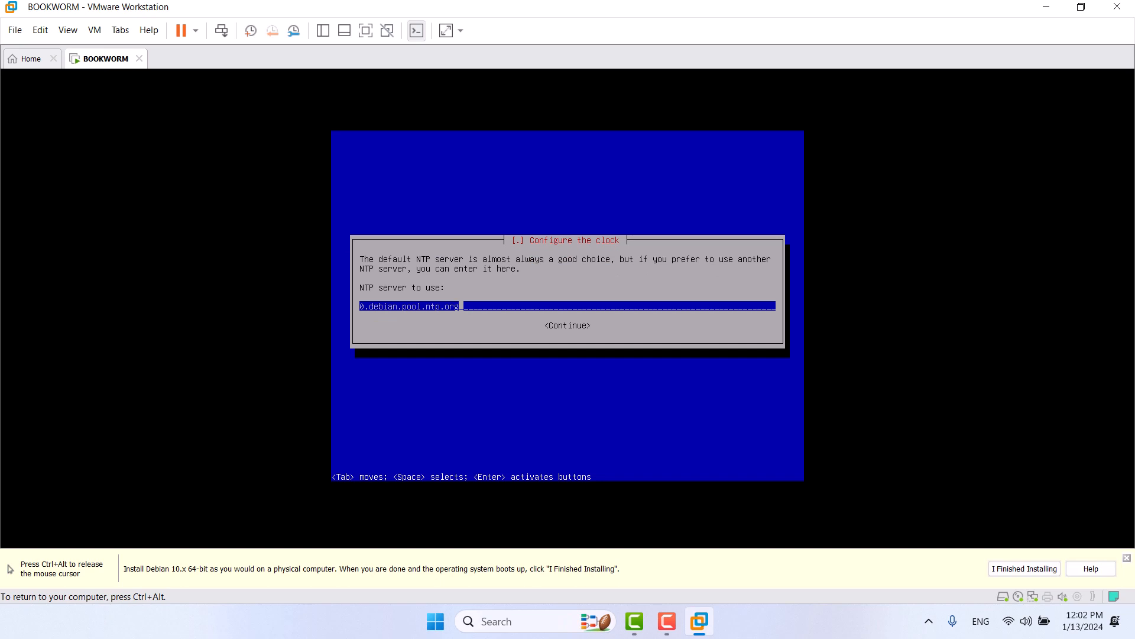
pyautogui.press('Tab')
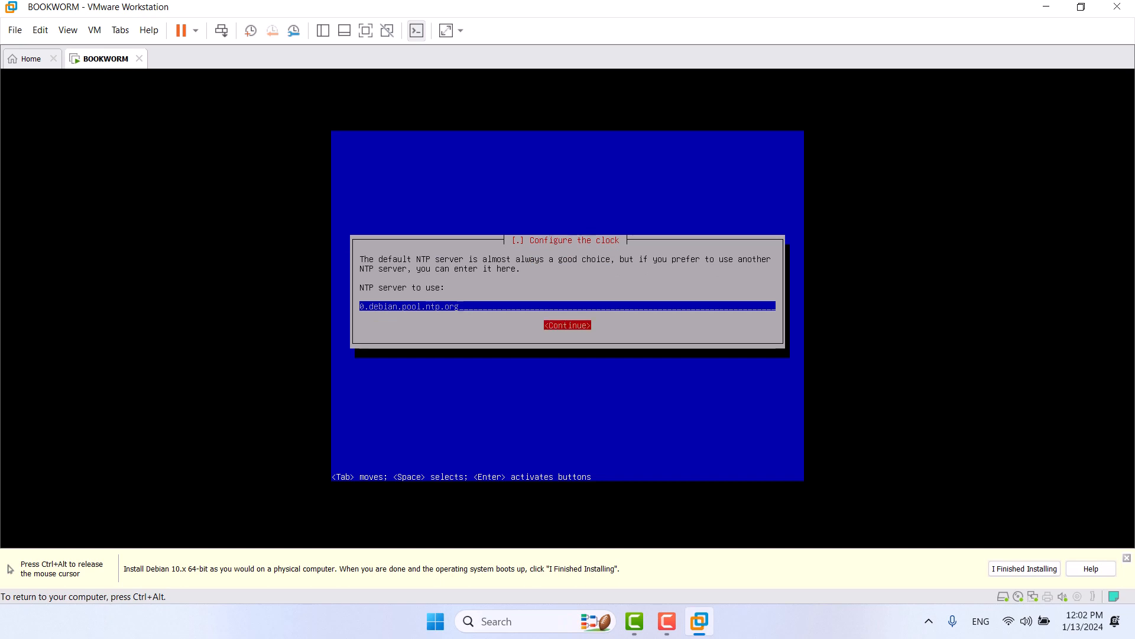
pyautogui.press('Return')
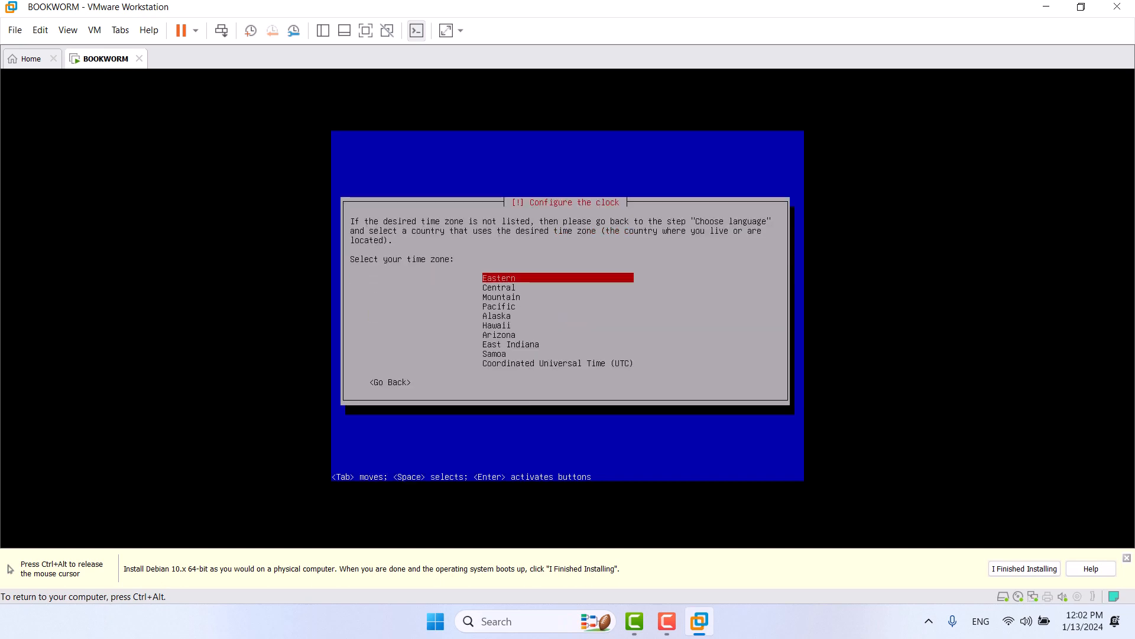
pyautogui.press('Down')
pyautogui.press('Down')
pyautogui.press('Down')
pyautogui.press('Down')
pyautogui.press('Down')
pyautogui.press('Down')
pyautogui.press('Down')
pyautogui.press('Down')
pyautogui.press('Down')
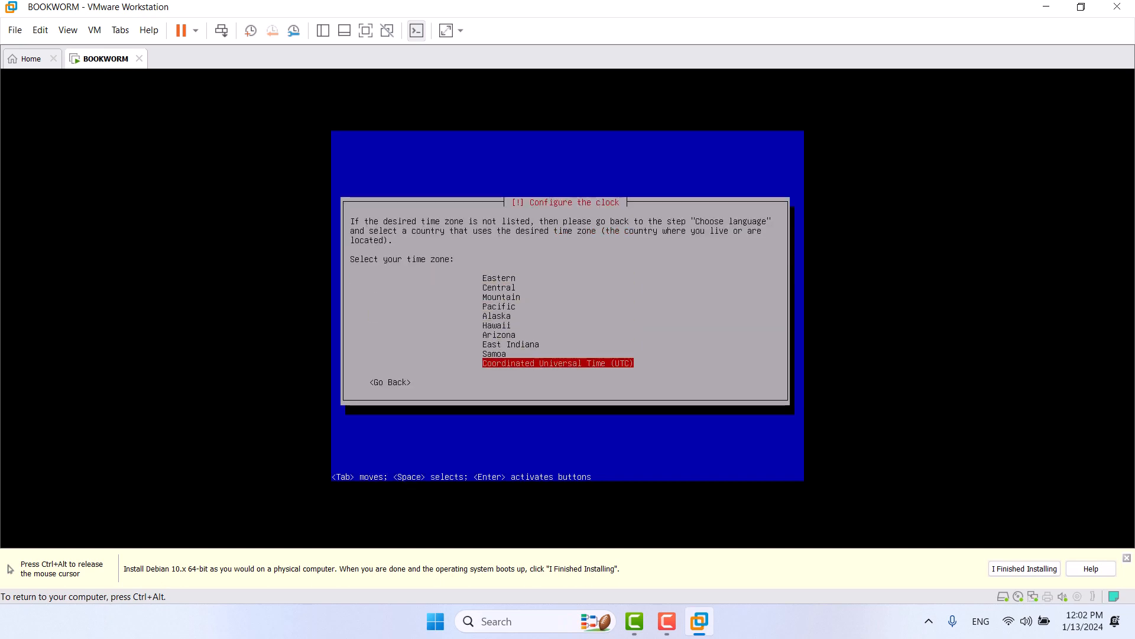
pyautogui.press('Return')
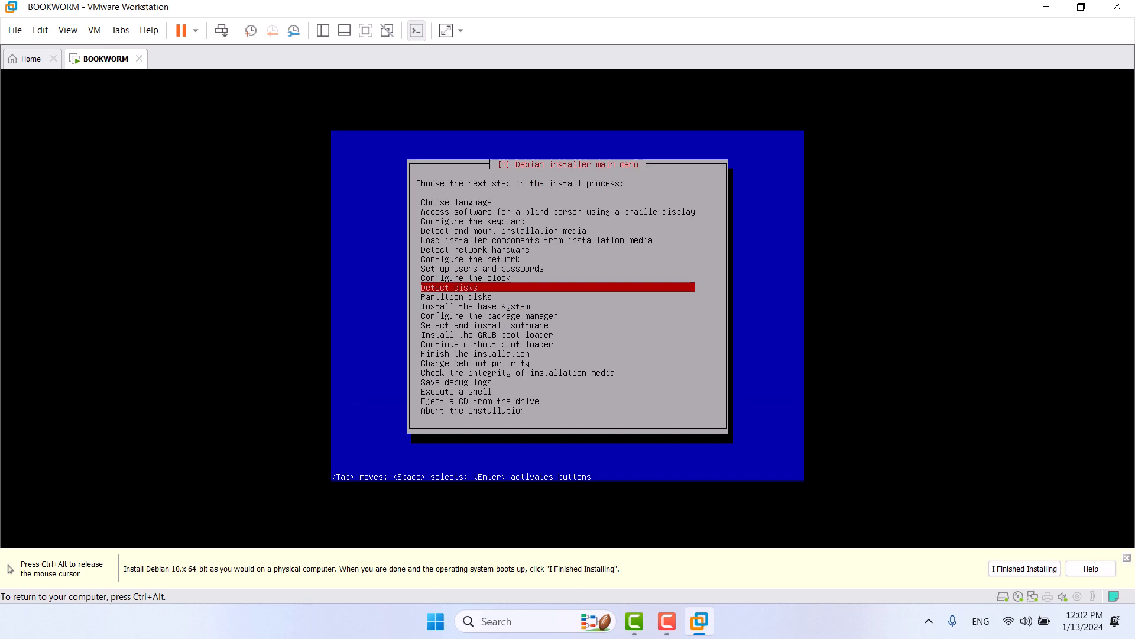
# Step: Detect the disks and choose the Manual partitioning method
pyautogui.press('Return')
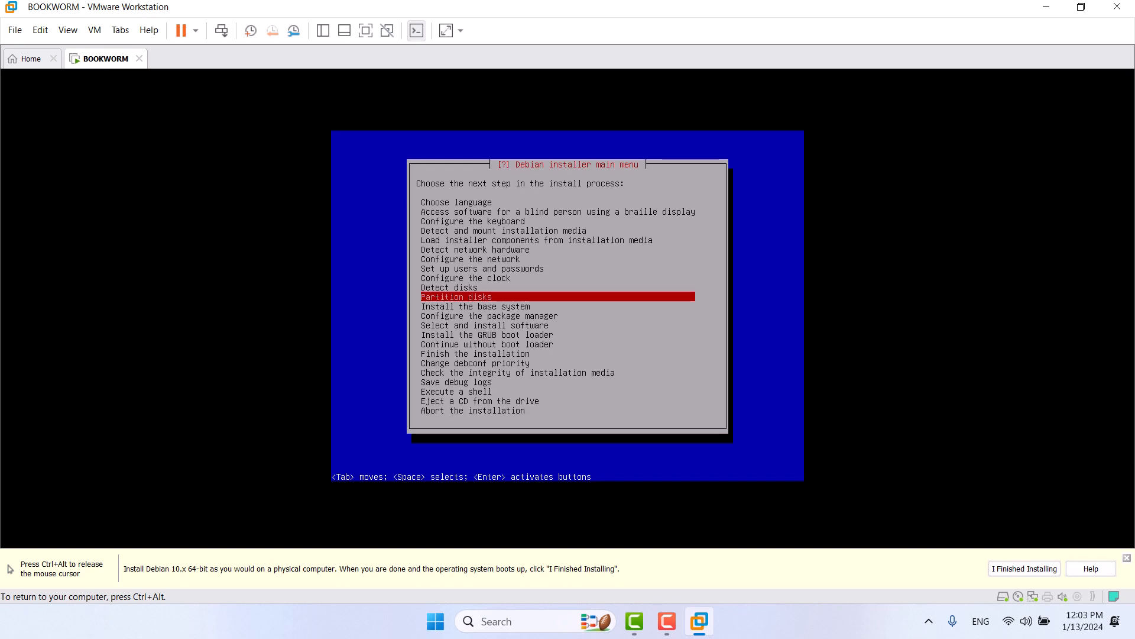
pyautogui.press('Return')
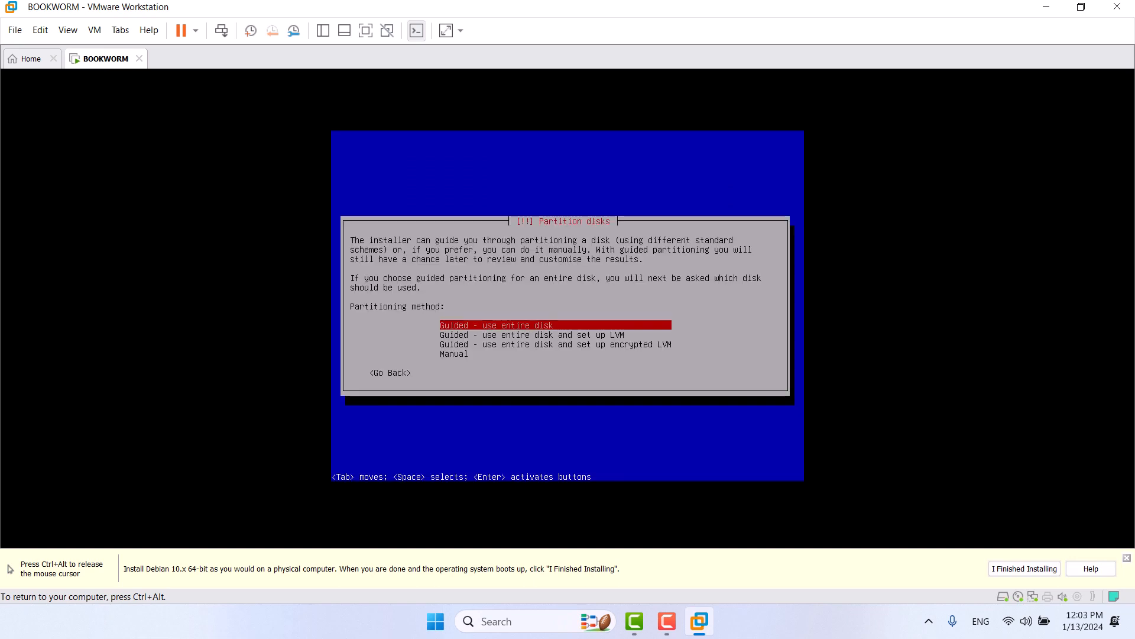
pyautogui.press('Down')
pyautogui.press('Up')
pyautogui.press('Down')
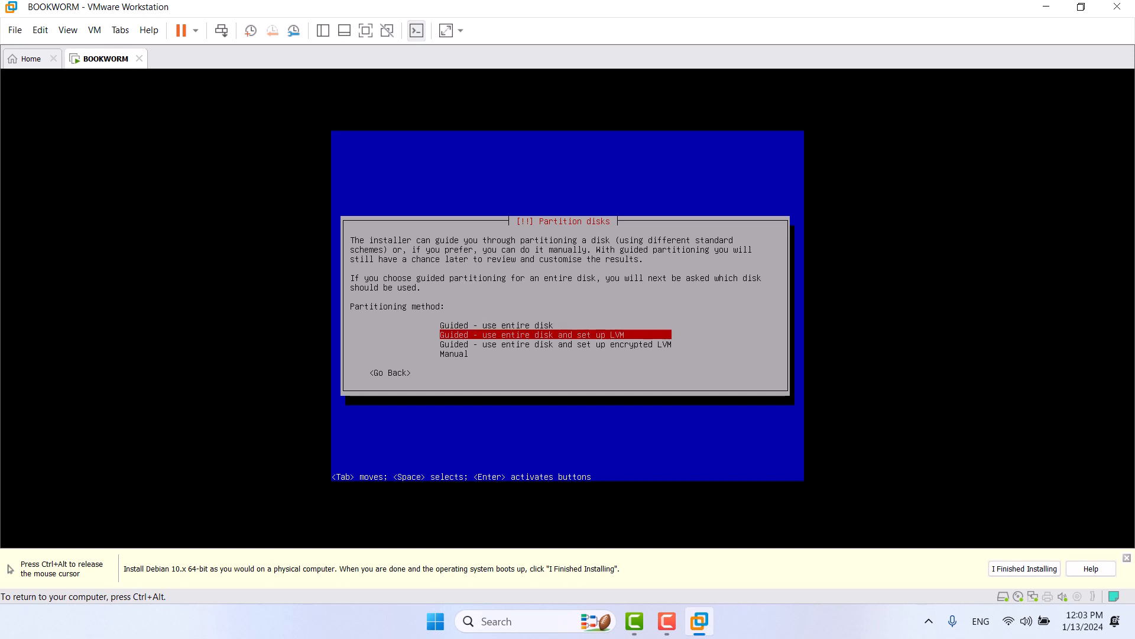
pyautogui.press('Down')
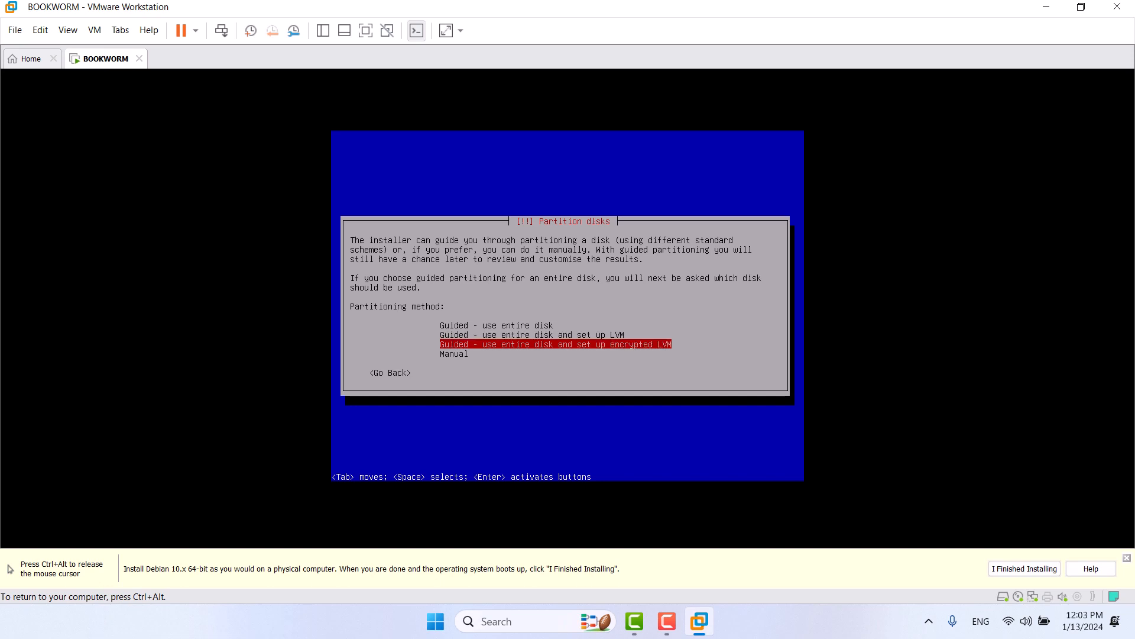
pyautogui.press('Down')
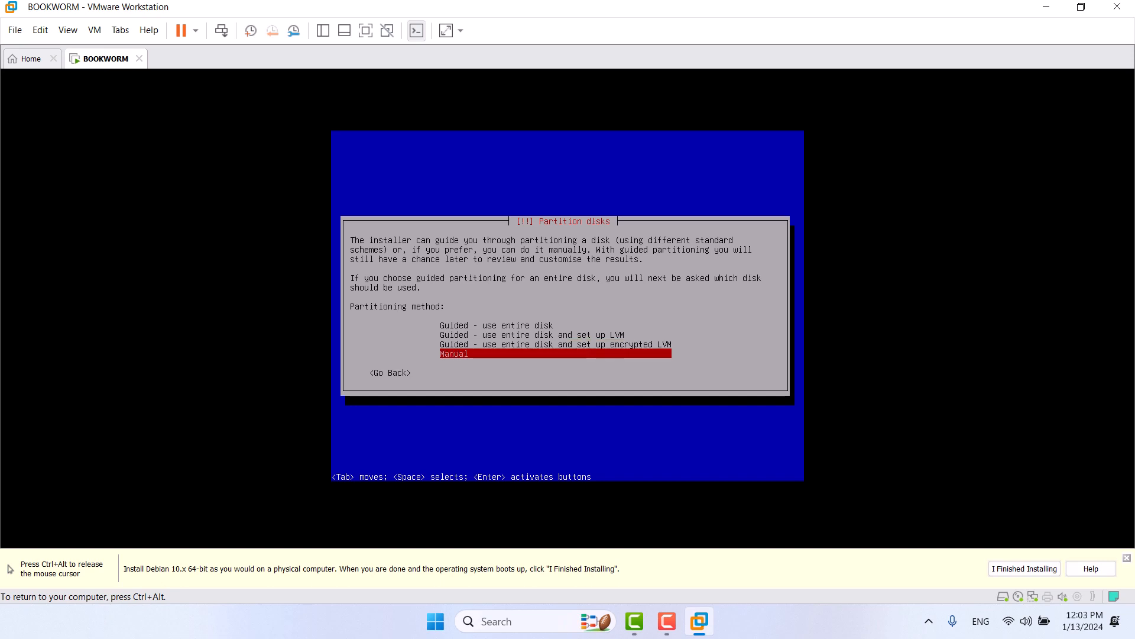
pyautogui.press('Up')
pyautogui.press('Up')
pyautogui.press('Up')
pyautogui.press('Down')
pyautogui.press('Down')
pyautogui.press('Down')
pyautogui.press('Return')
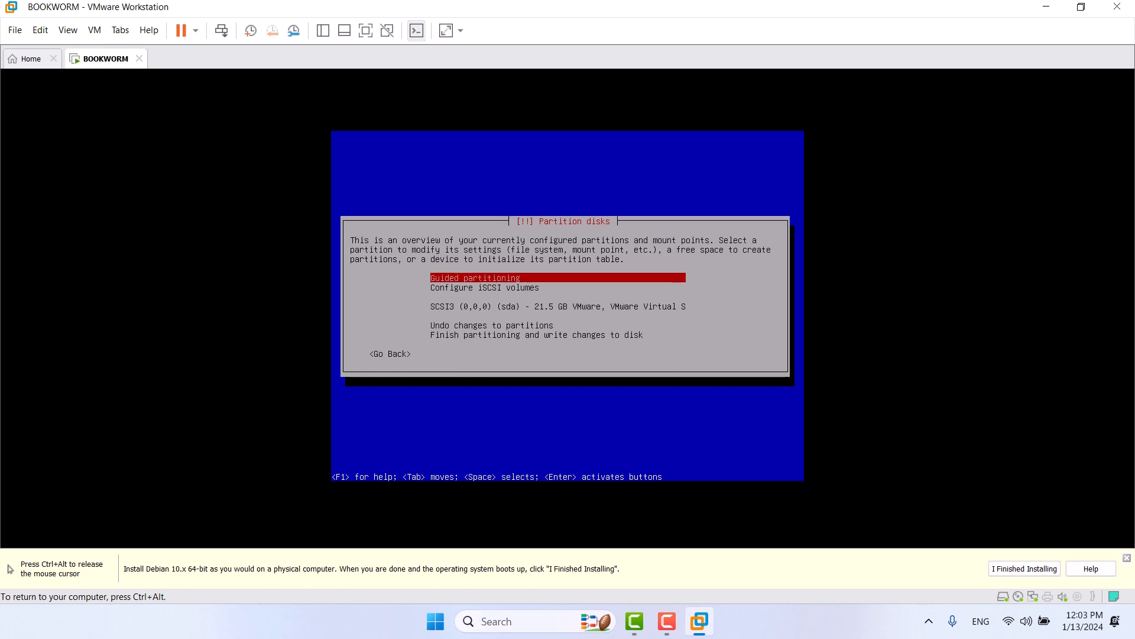
# Step: Create a new empty msdos partition table on the SCSI3 (sda) disk
pyautogui.press('Down')
pyautogui.press('Down')
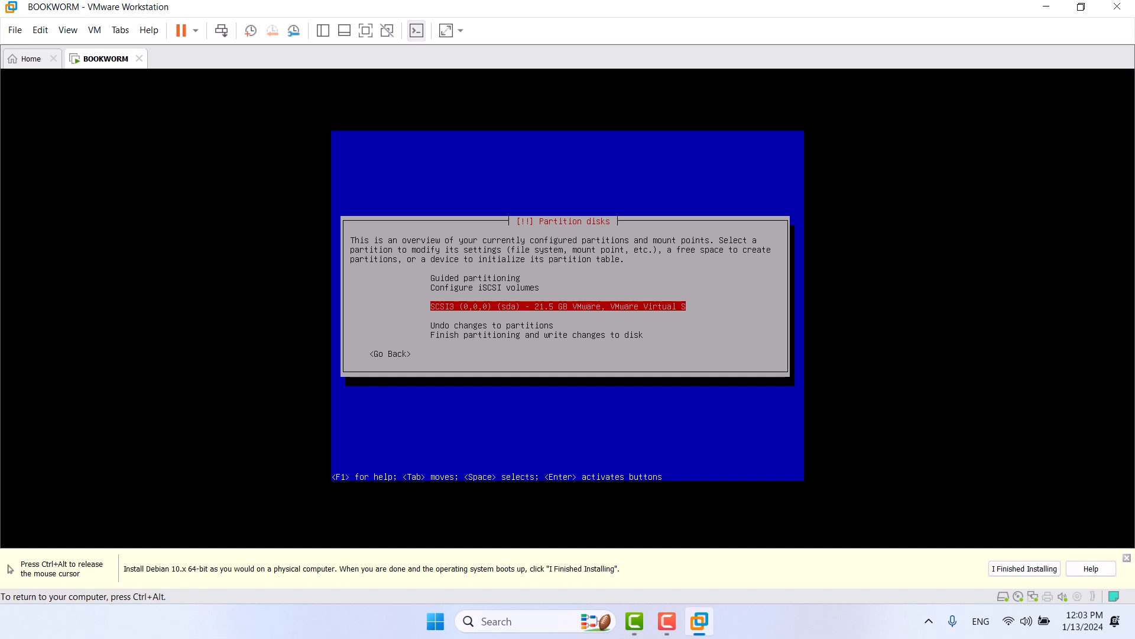
pyautogui.press('Return')
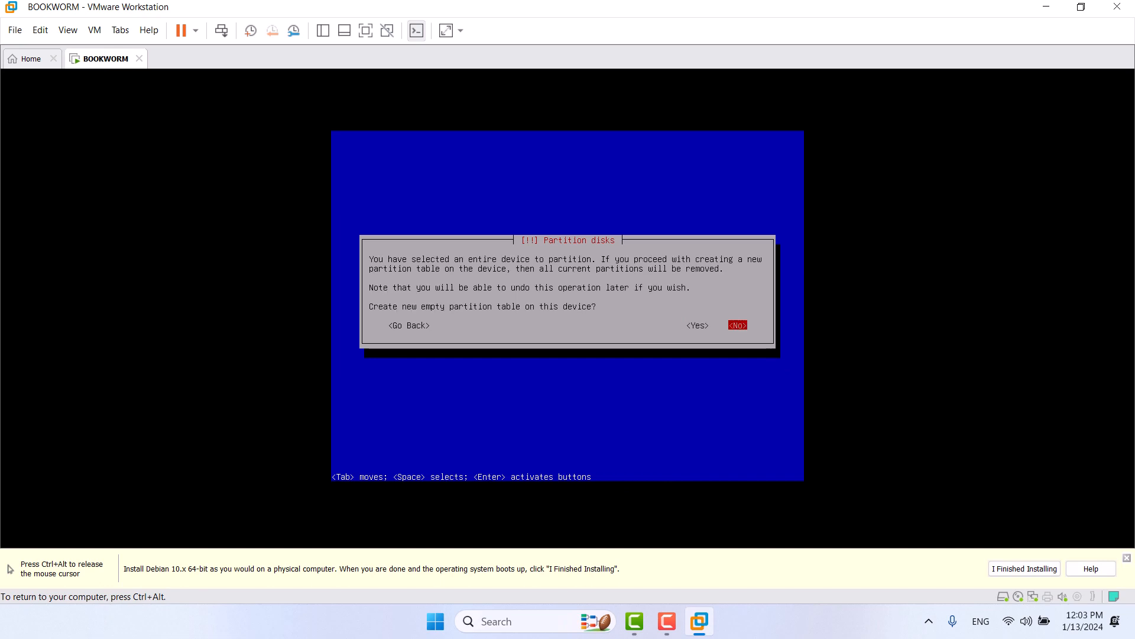
pyautogui.press('Left')
pyautogui.press('Return')
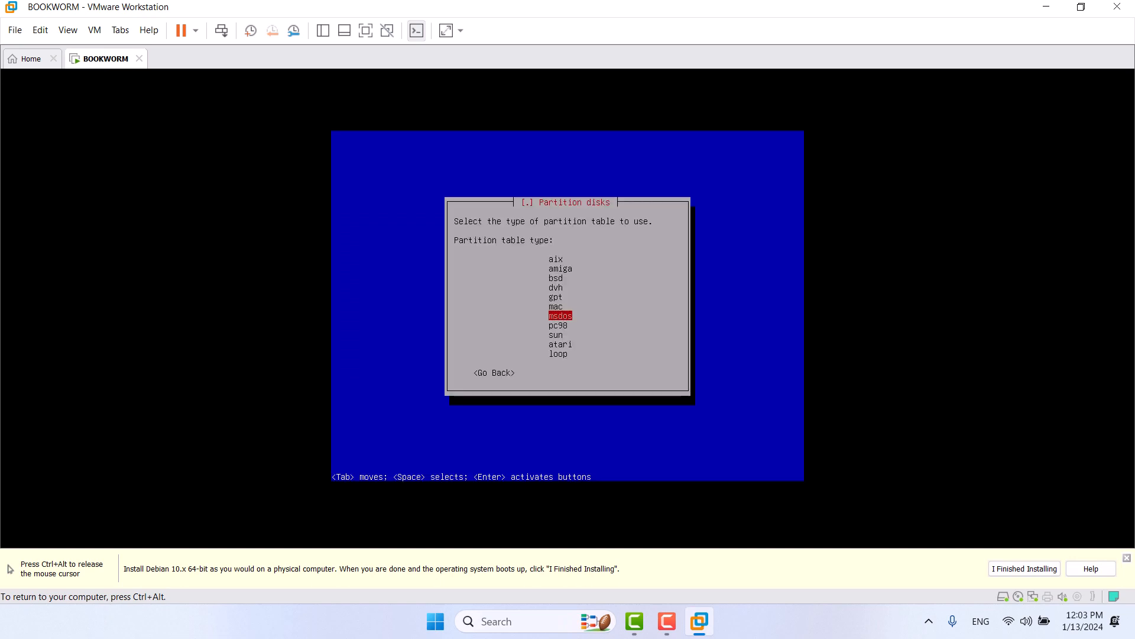
pyautogui.press('Return')
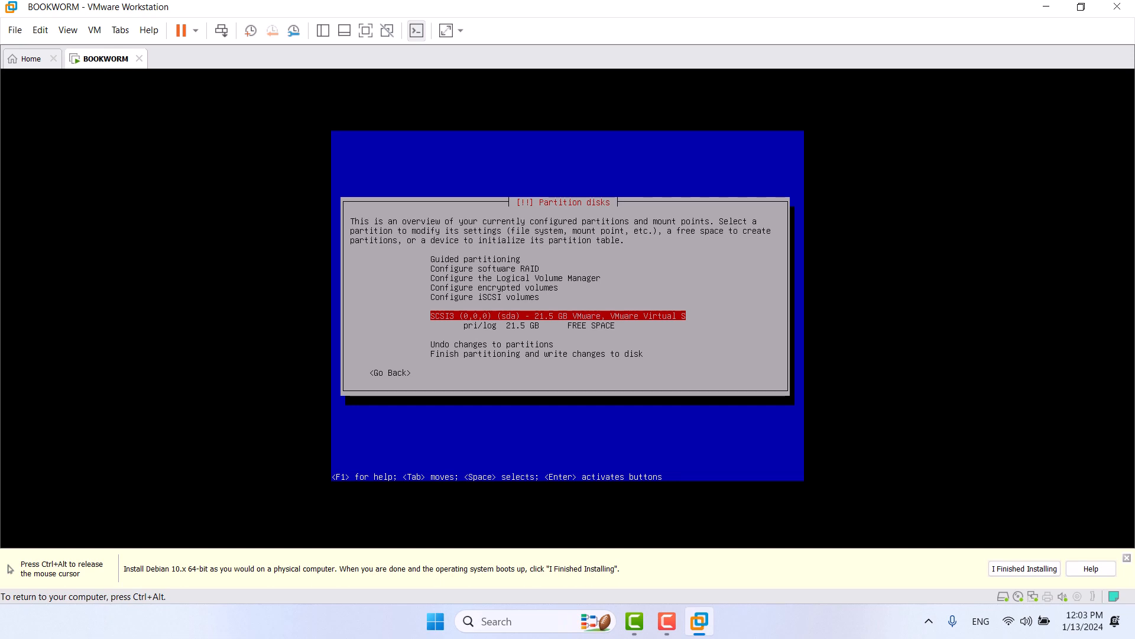
# Step: Create a 1GiB primary partition at the beginning of the free space
pyautogui.press('Down')
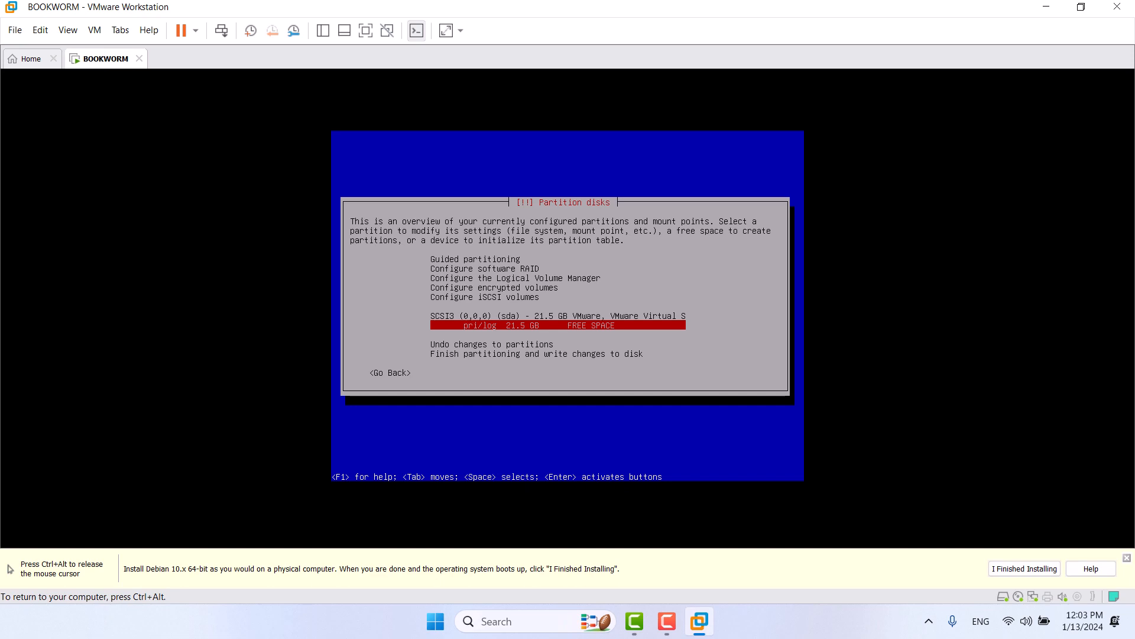
pyautogui.press('Return')
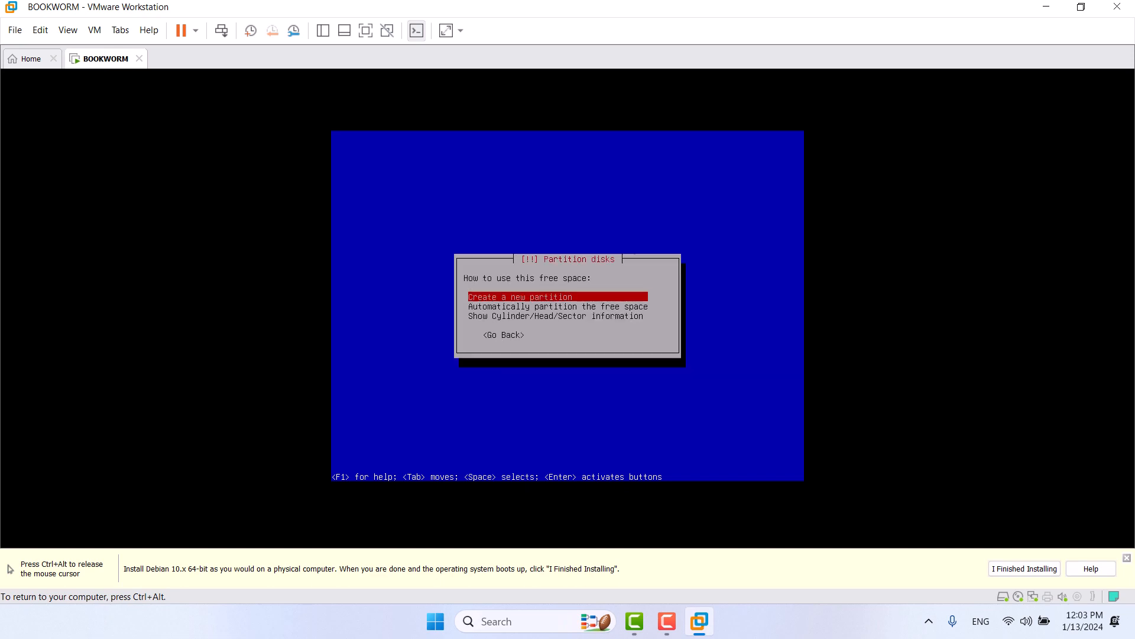
pyautogui.press('Return')
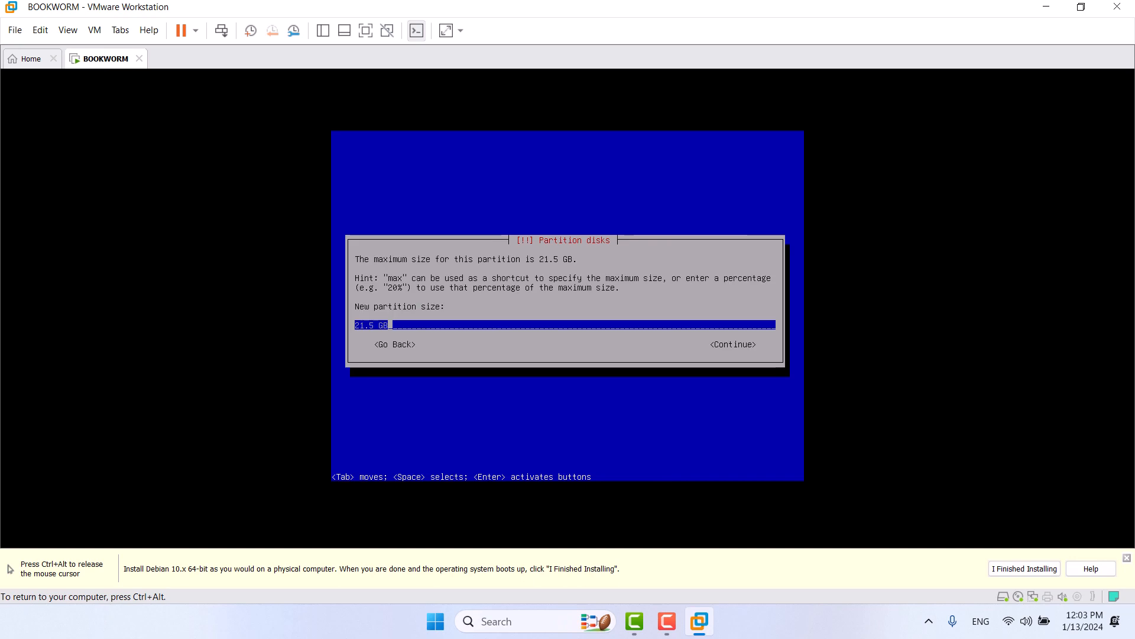
pyautogui.press('BackSpace')
pyautogui.press('BackSpace')
pyautogui.press('BackSpace')
pyautogui.press('BackSpace')
pyautogui.press('BackSpace')
pyautogui.press('BackSpace')
pyautogui.press('BackSpace')
pyautogui.write('1GiB')
pyautogui.press('Return')
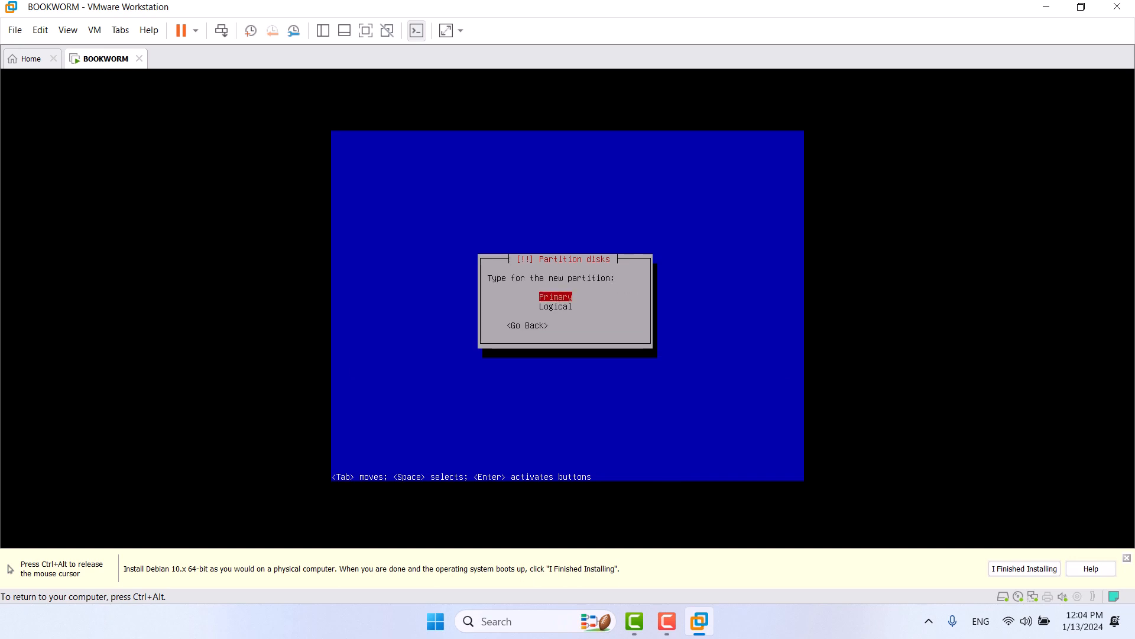
pyautogui.press('Return')
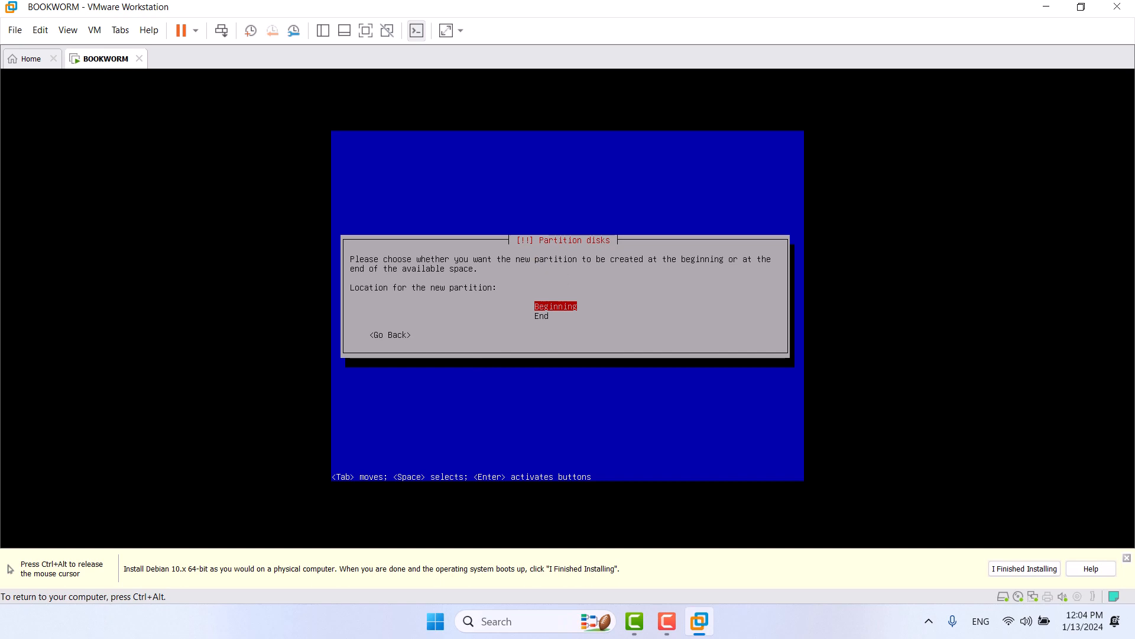
pyautogui.press('Return')
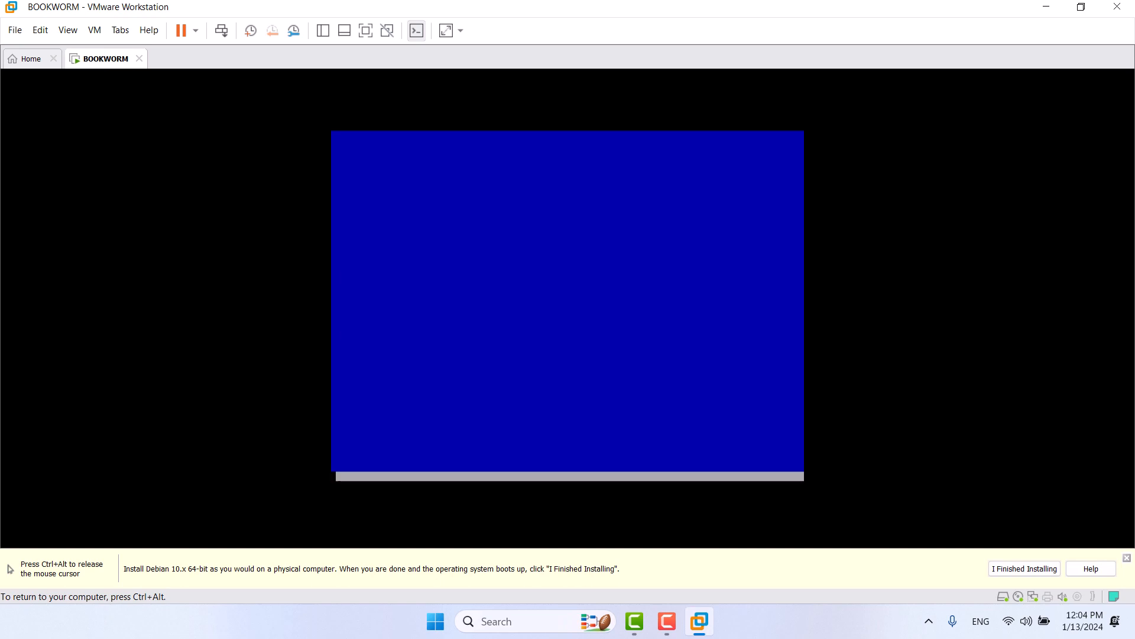
# Step: Mount the new partition at /boot with label 'boot' and default mount options
pyautogui.press('Down')
pyautogui.press('Down')
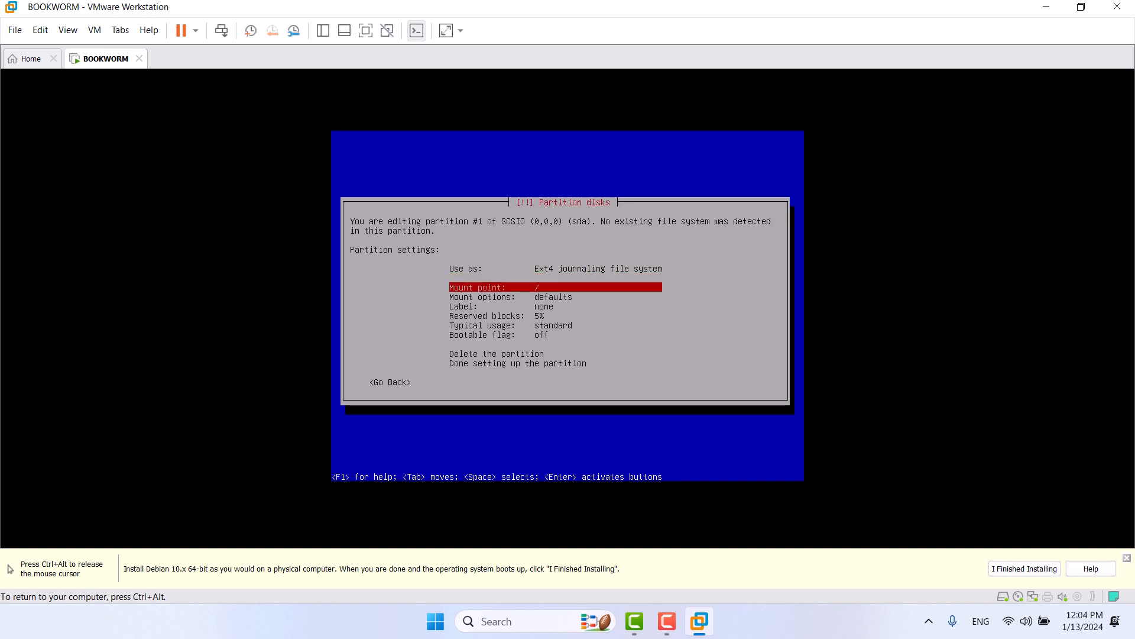
pyautogui.press('Return')
pyautogui.press('Down')
pyautogui.press('Return')
pyautogui.press('Down')
pyautogui.press('Down')
pyautogui.press('Return')
pyautogui.write('boot')
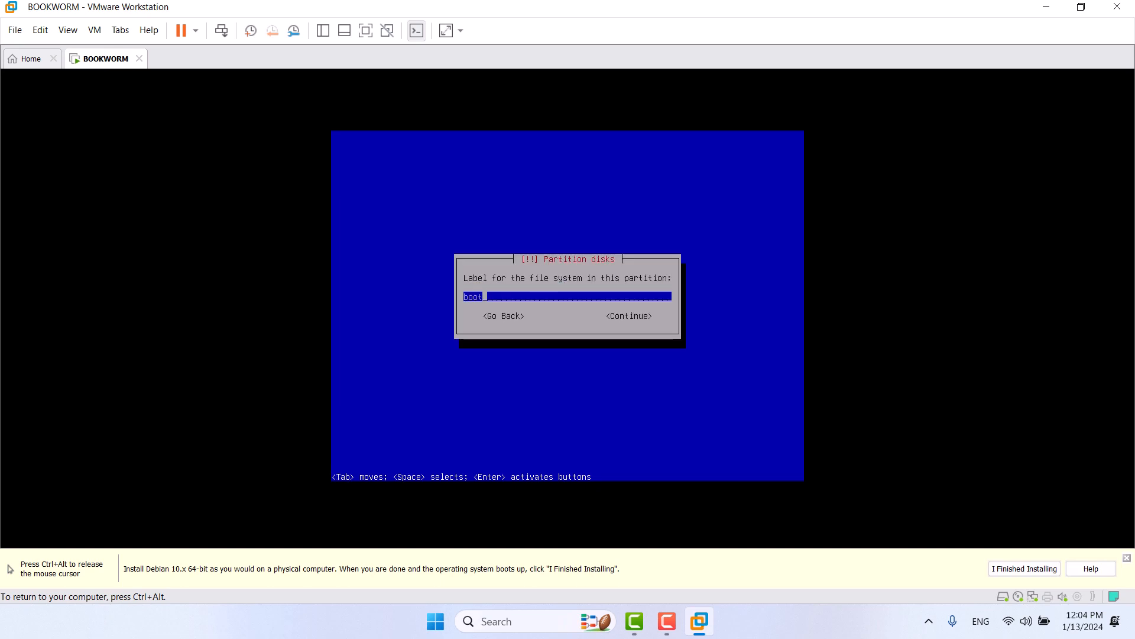
pyautogui.press('Return')
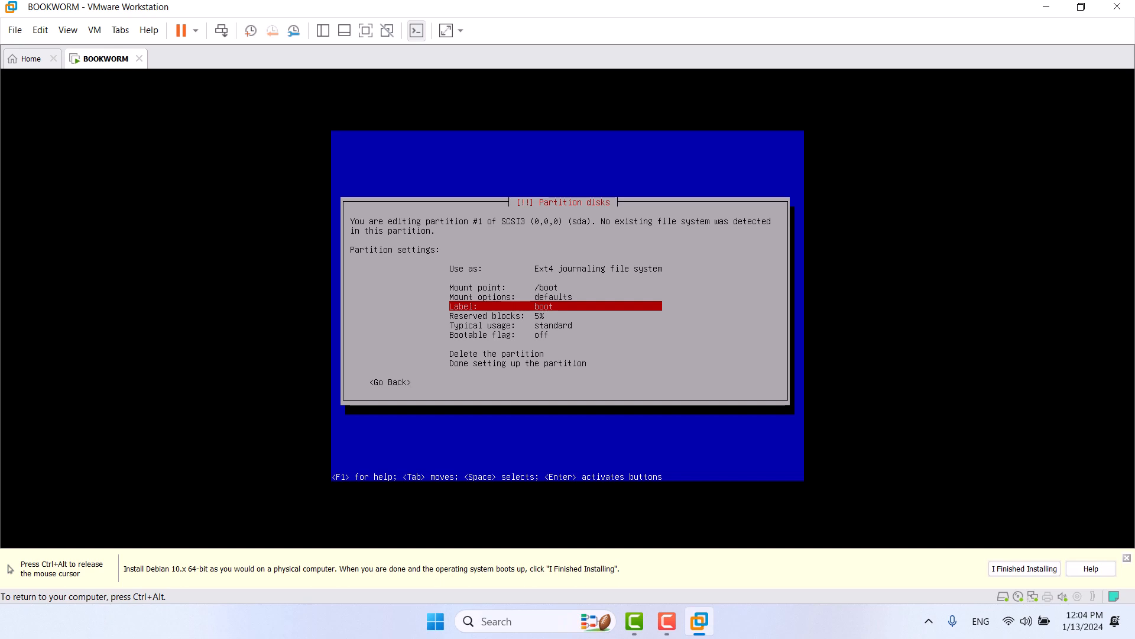
pyautogui.press('Up')
pyautogui.press('Return')
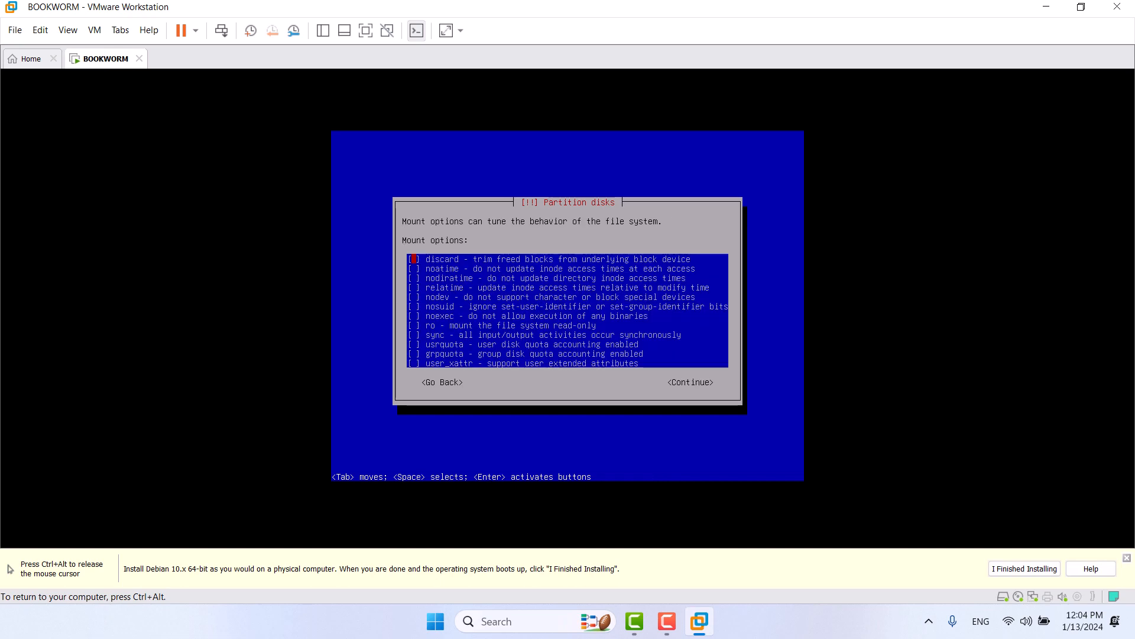
pyautogui.press('Down')
pyautogui.press('Down')
pyautogui.press('Down')
pyautogui.press('Down')
pyautogui.press('Down')
pyautogui.press('Down')
pyautogui.press('Down')
pyautogui.press('Up')
pyautogui.press('Up')
pyautogui.press('Up')
pyautogui.press('Up')
pyautogui.press('Up')
pyautogui.press('Up')
pyautogui.press('Up')
pyautogui.press('Tab')
pyautogui.press('Tab')
pyautogui.press('Return')
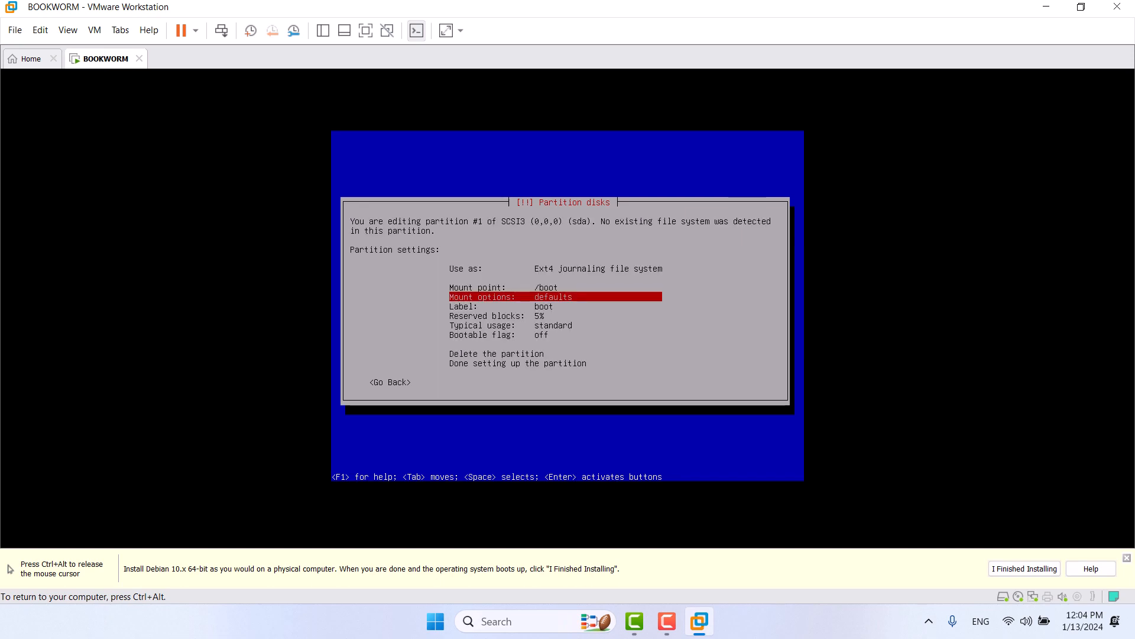
pyautogui.press('Down')
pyautogui.press('Down')
pyautogui.press('Down')
pyautogui.press('Down')
pyautogui.press('Down')
pyautogui.press('Down')
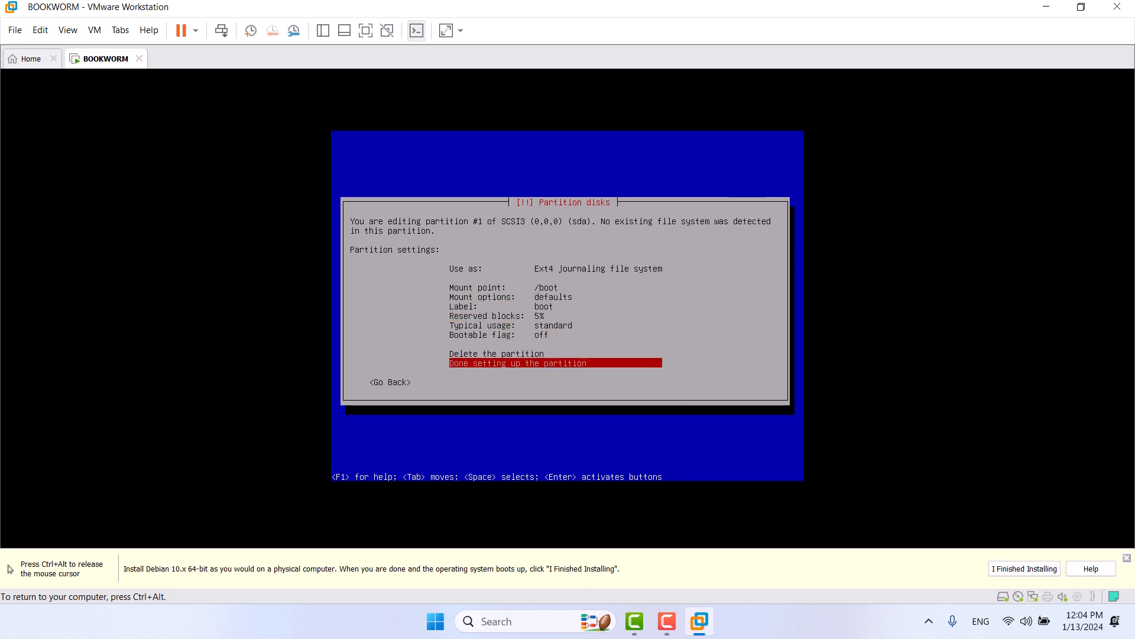
pyautogui.press('Return')
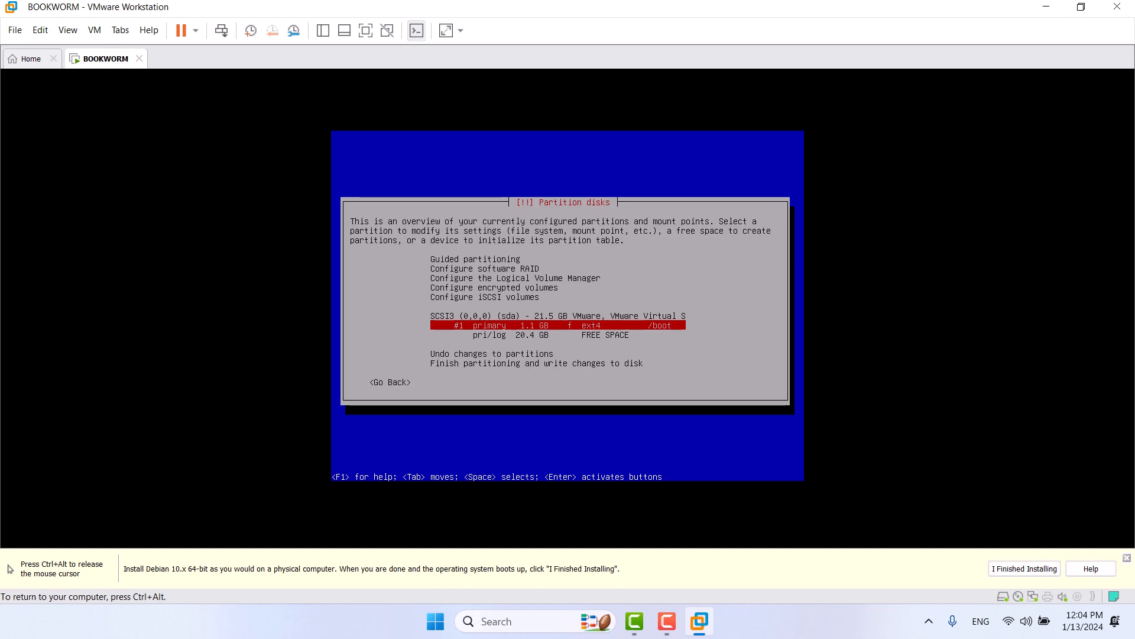
pyautogui.press('Down')
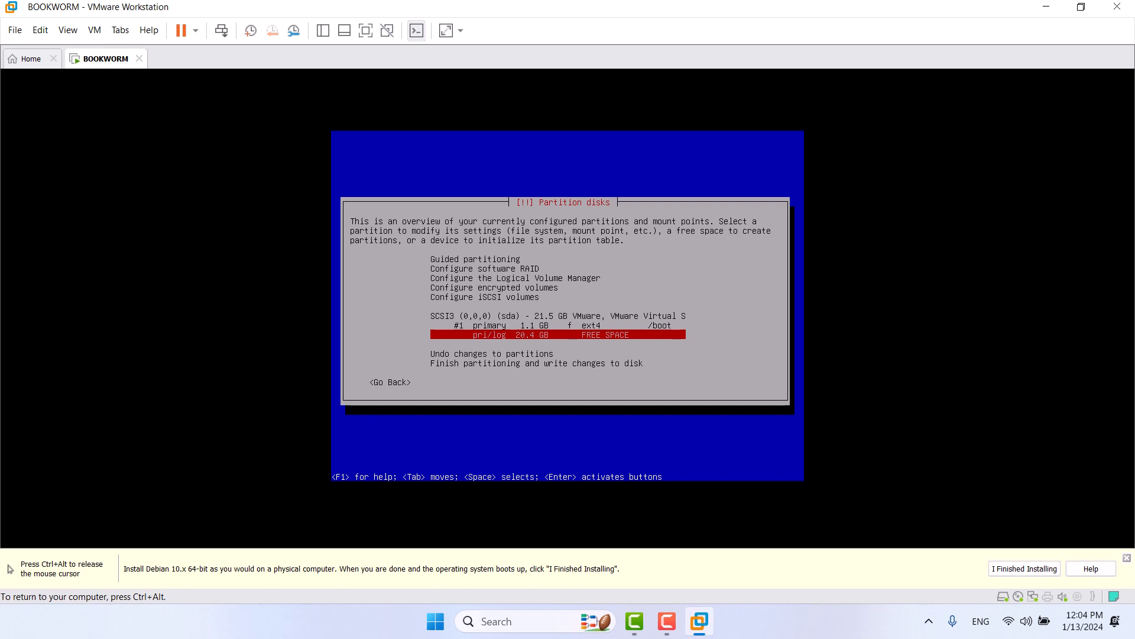
# Step: Make the remaining 20.4 GB a primary partition #2 used as an LVM physical volume
pyautogui.press('Return')
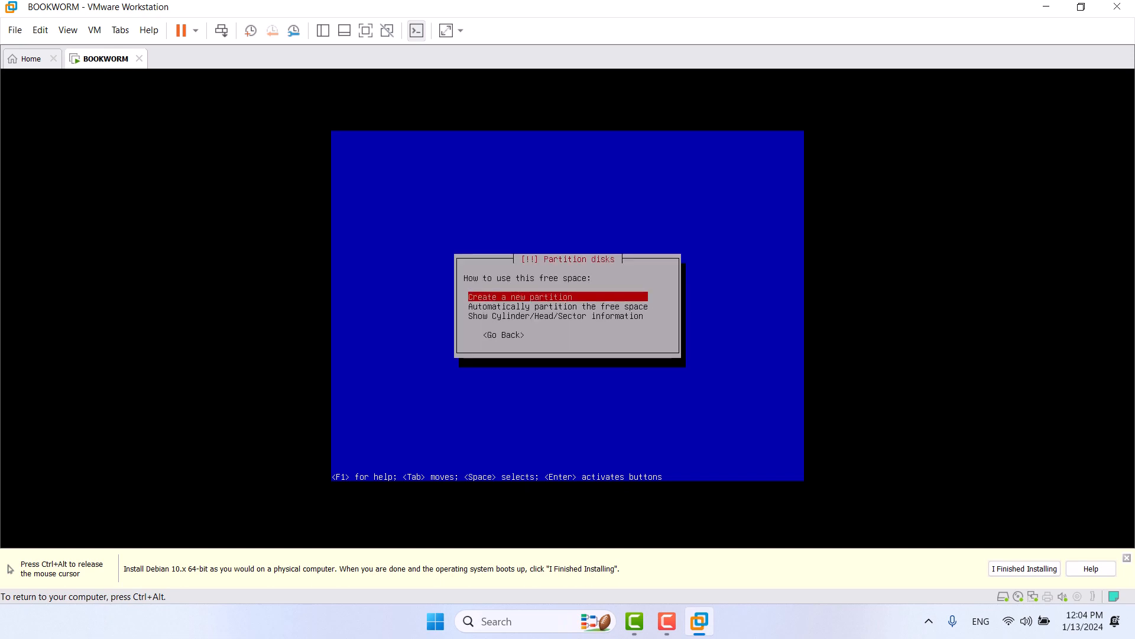
pyautogui.press('Return')
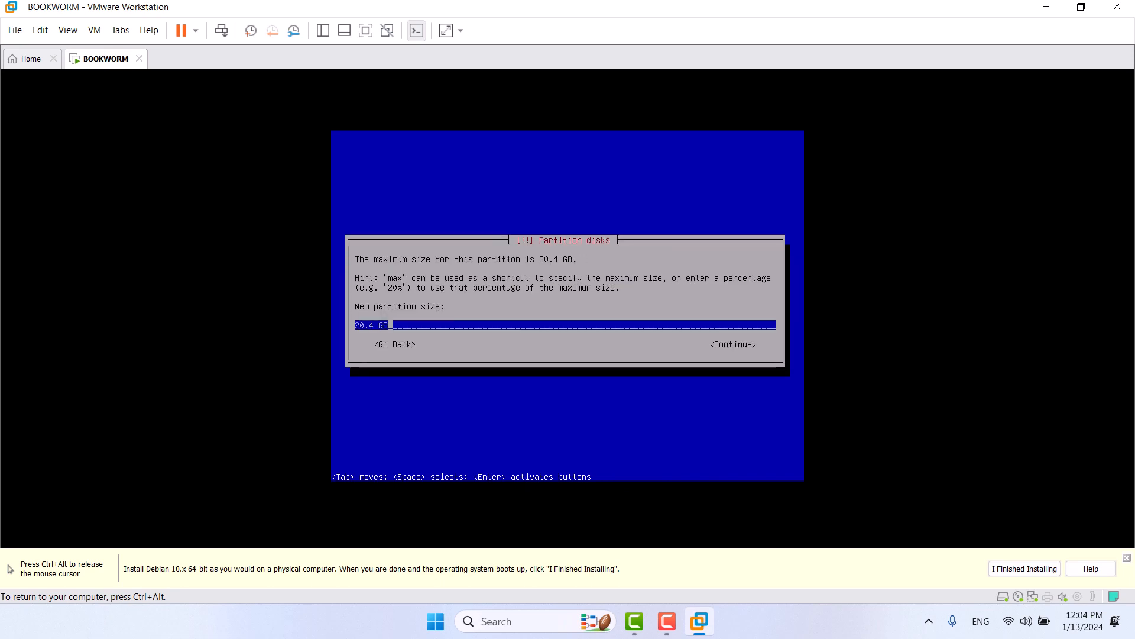
pyautogui.press('Return')
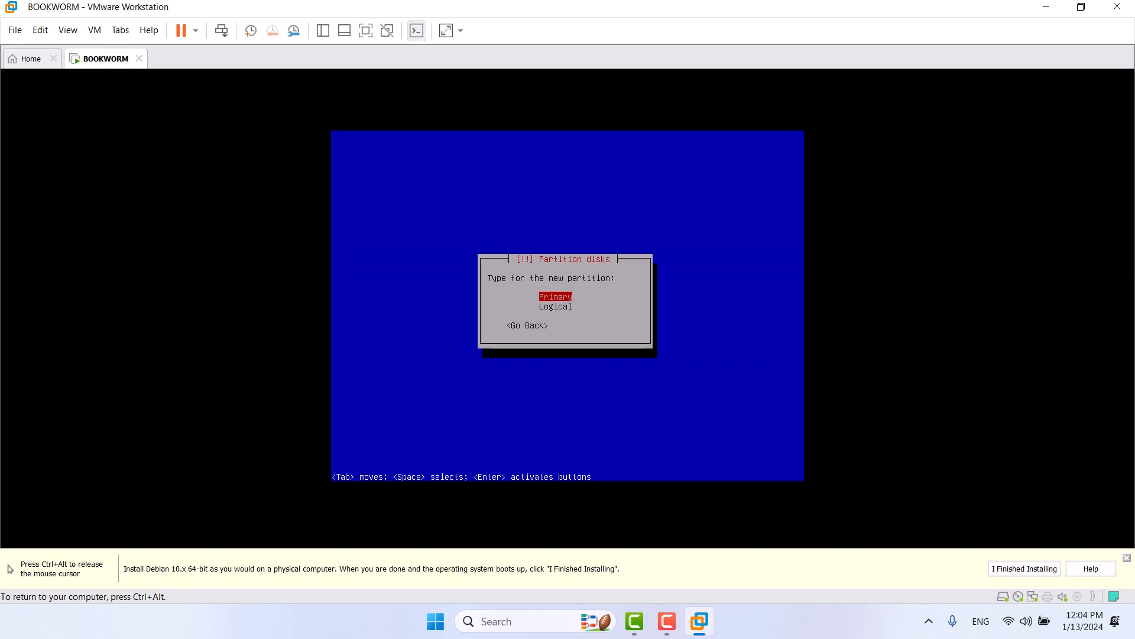
pyautogui.press('Return')
pyautogui.press('Down')
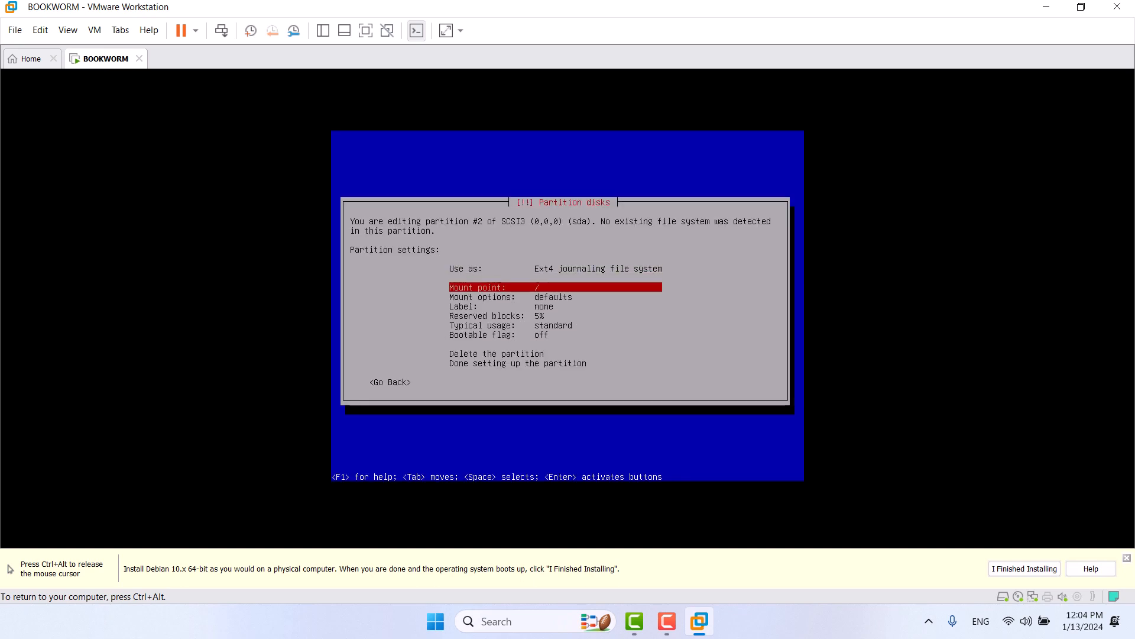
pyautogui.press('Down')
pyautogui.press('Up')
pyautogui.press('Up')
pyautogui.press('Return')
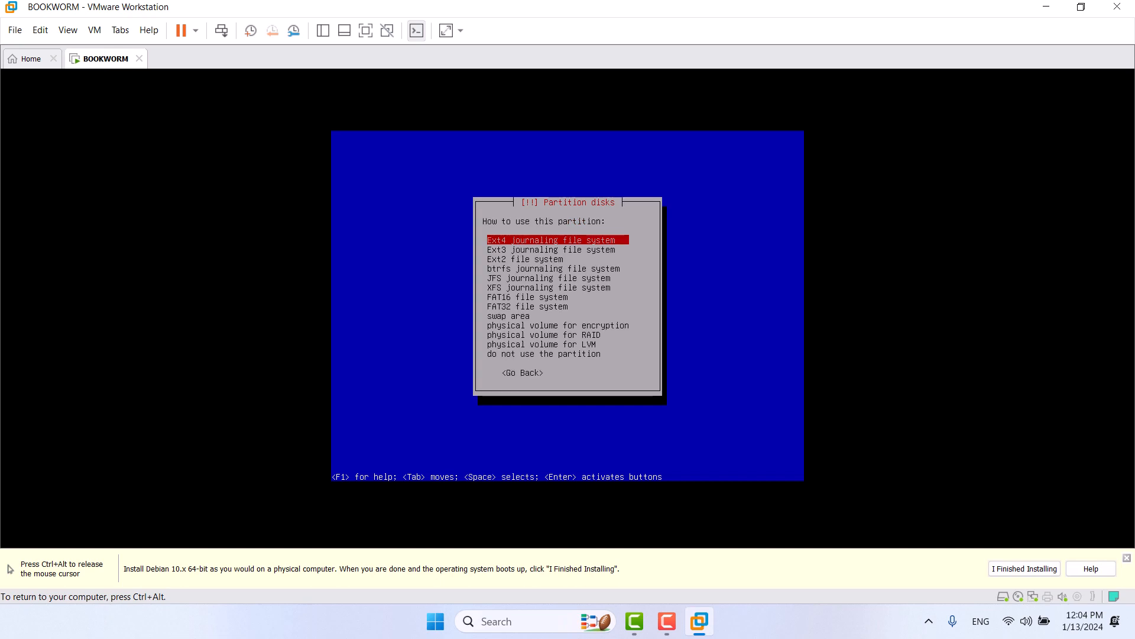
pyautogui.press('Down')
pyautogui.press('Down')
pyautogui.press('Down')
pyautogui.press('Down')
pyautogui.press('Down')
pyautogui.press('Down')
pyautogui.press('Down')
pyautogui.press('Down')
pyautogui.press('Down')
pyautogui.press('Down')
pyautogui.press('Down')
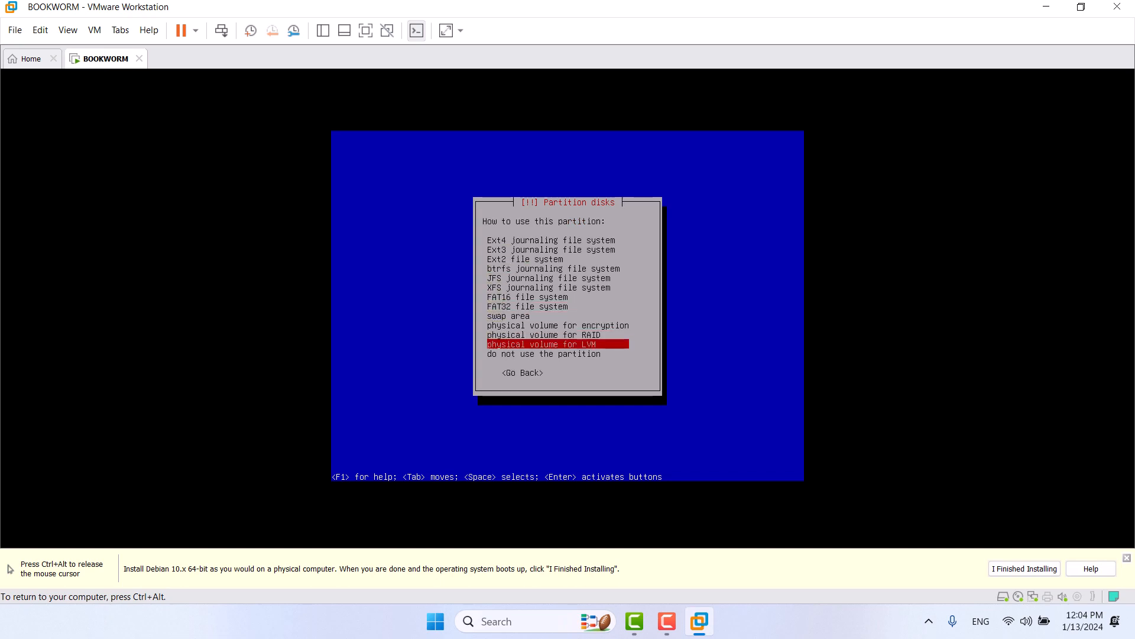
pyautogui.press('Return')
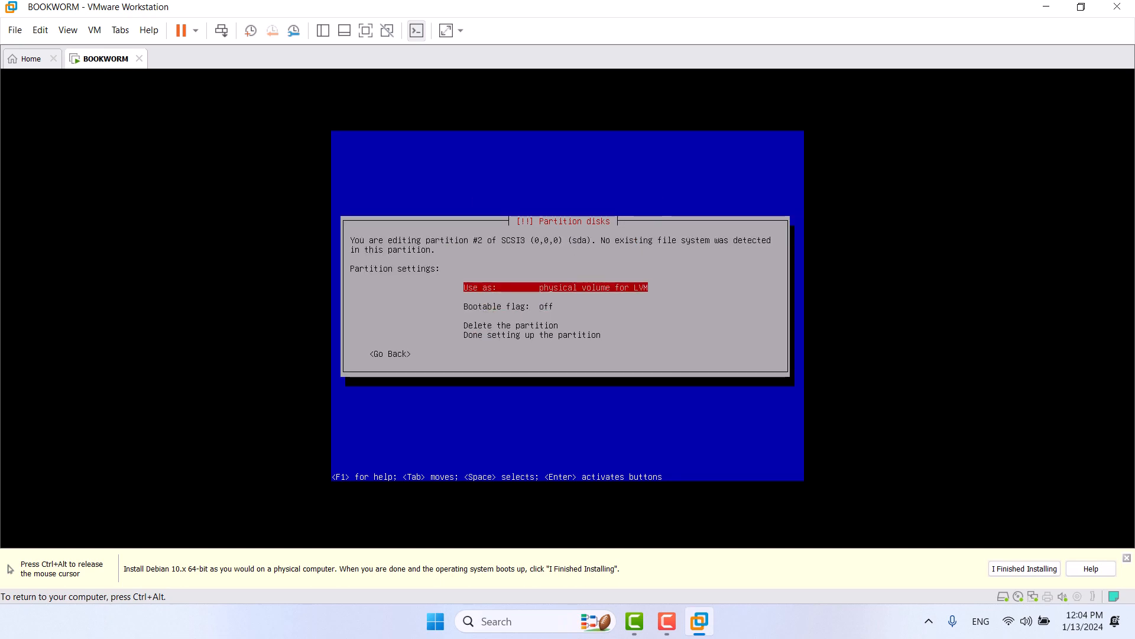
pyautogui.press('Down')
pyautogui.press('Down')
pyautogui.press('Down')
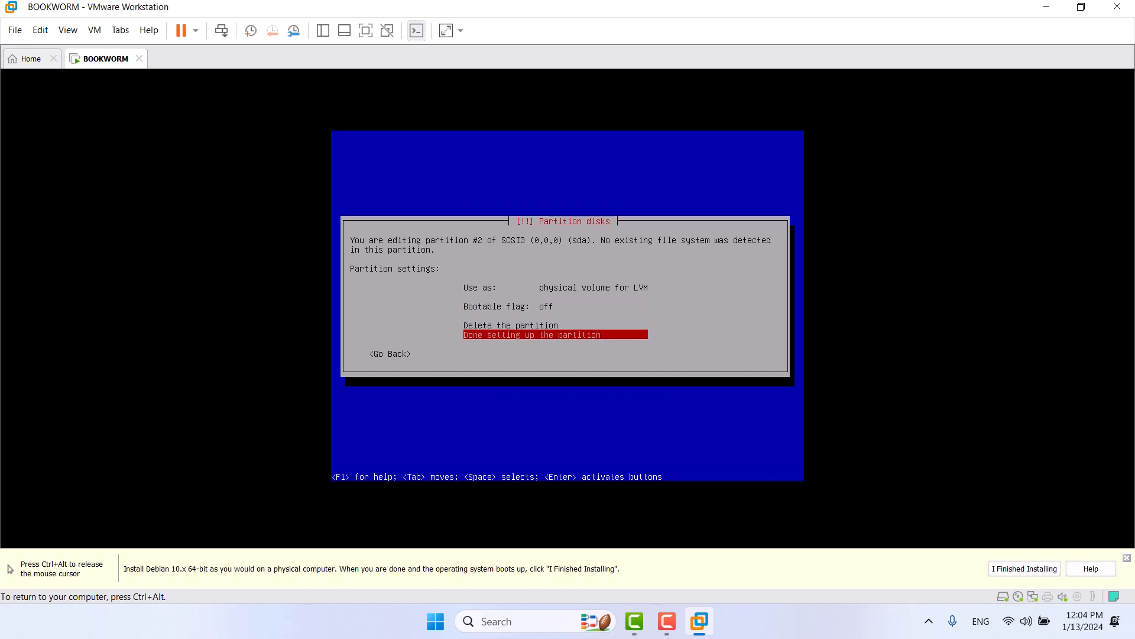
pyautogui.press('Return')
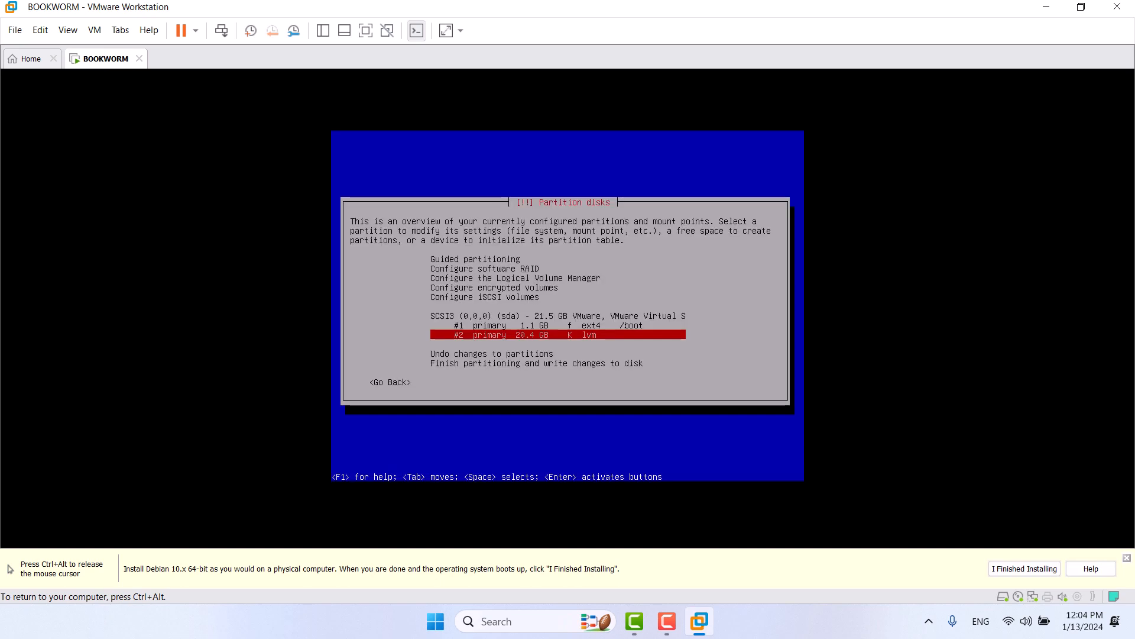
# Step: Start Logical Volume Manager setup, writing the partition changes to disk
pyautogui.press('Up')
pyautogui.press('Up')
pyautogui.press('Up')
pyautogui.press('Up')
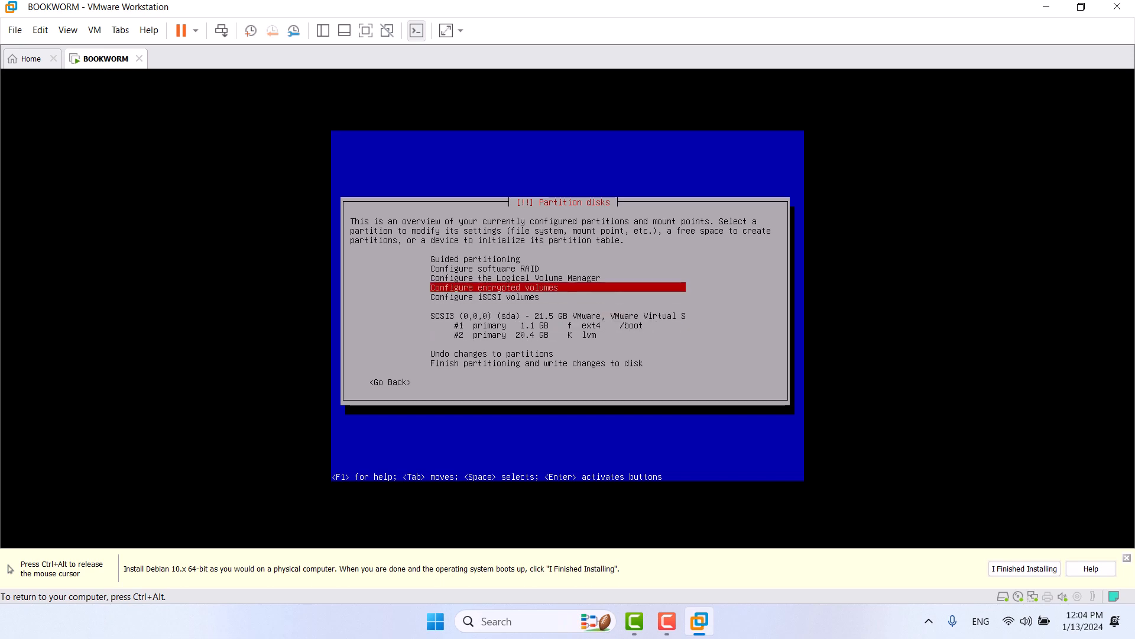
pyautogui.press('Up')
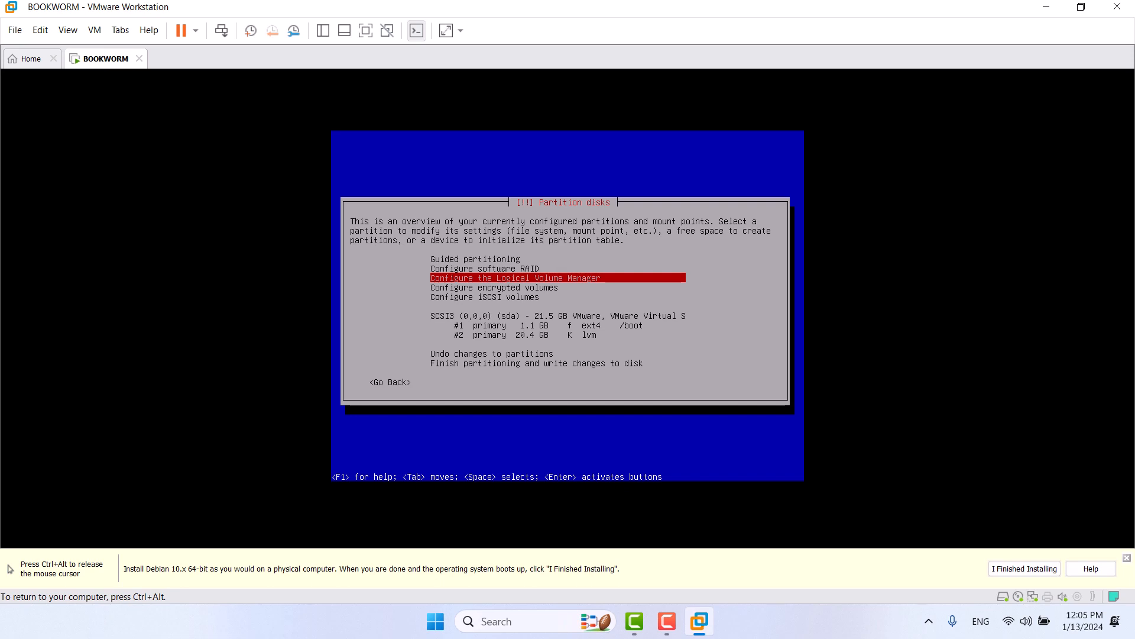
pyautogui.press('Return')
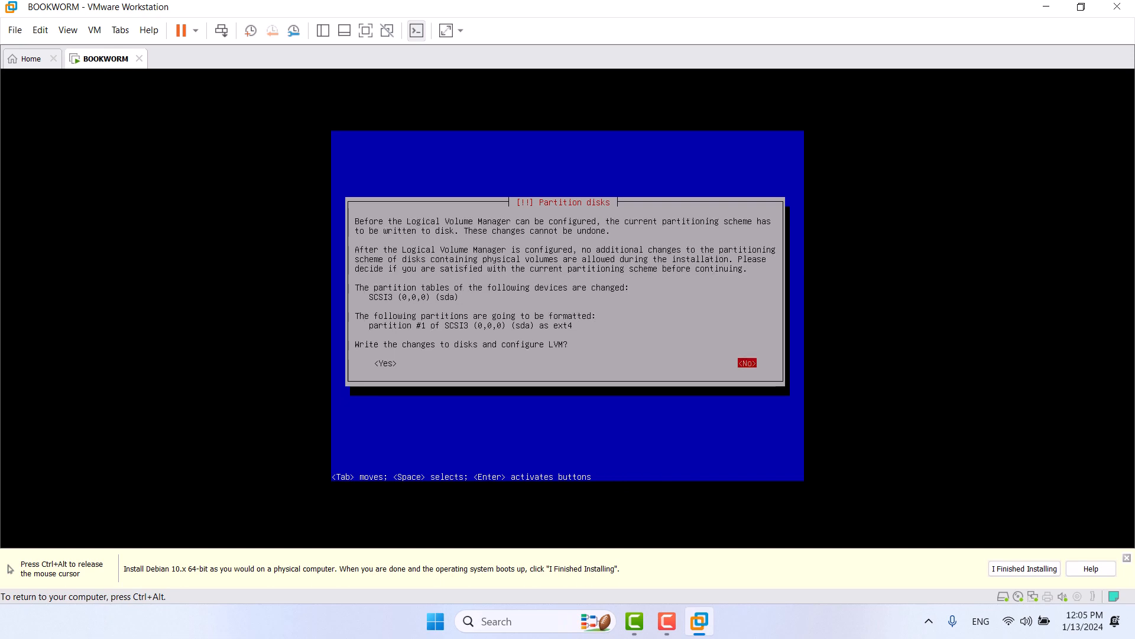
pyautogui.press('Tab')
pyautogui.press('Return')
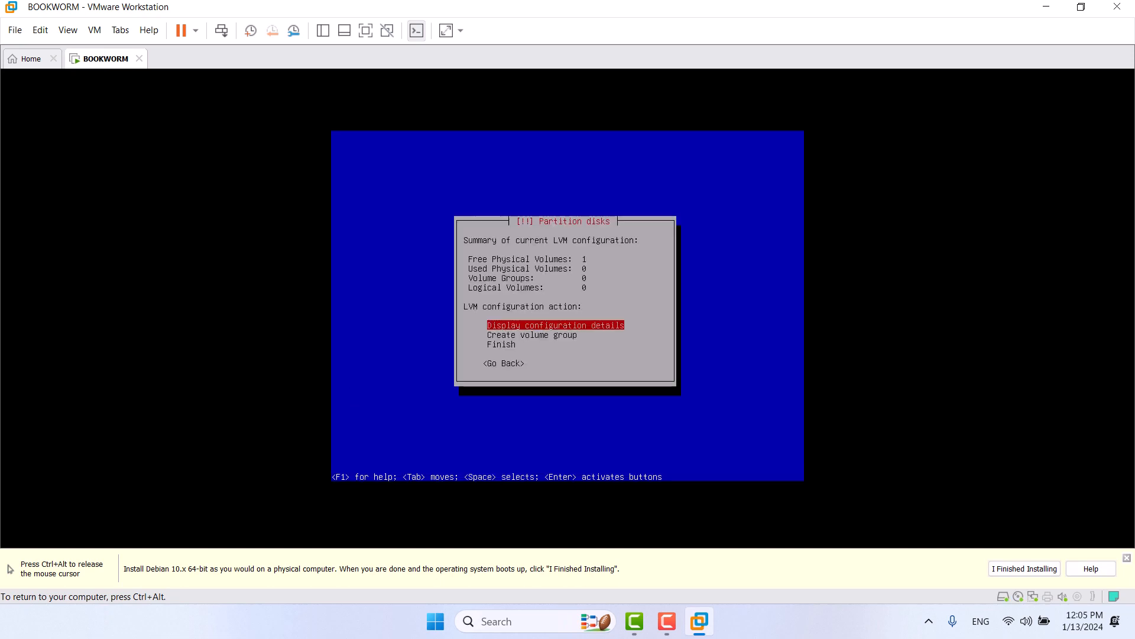
# Step: Create volume group 'osvg' on /dev/sda2
pyautogui.press('Down')
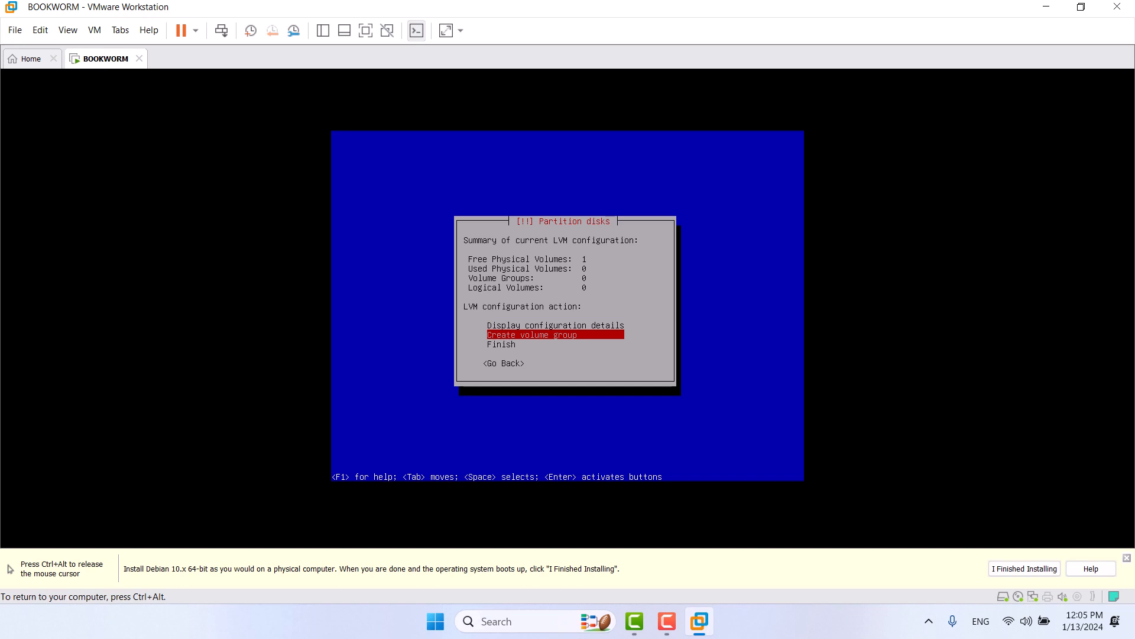
pyautogui.press('Return')
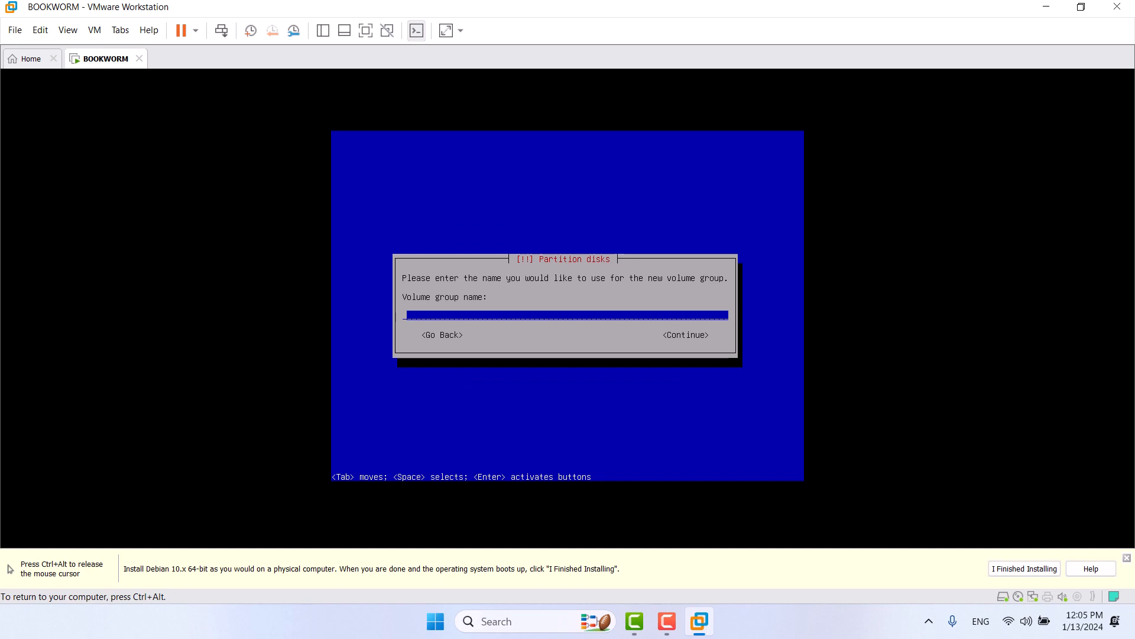
pyautogui.write('osvg')
pyautogui.press('Return')
pyautogui.press('Down')
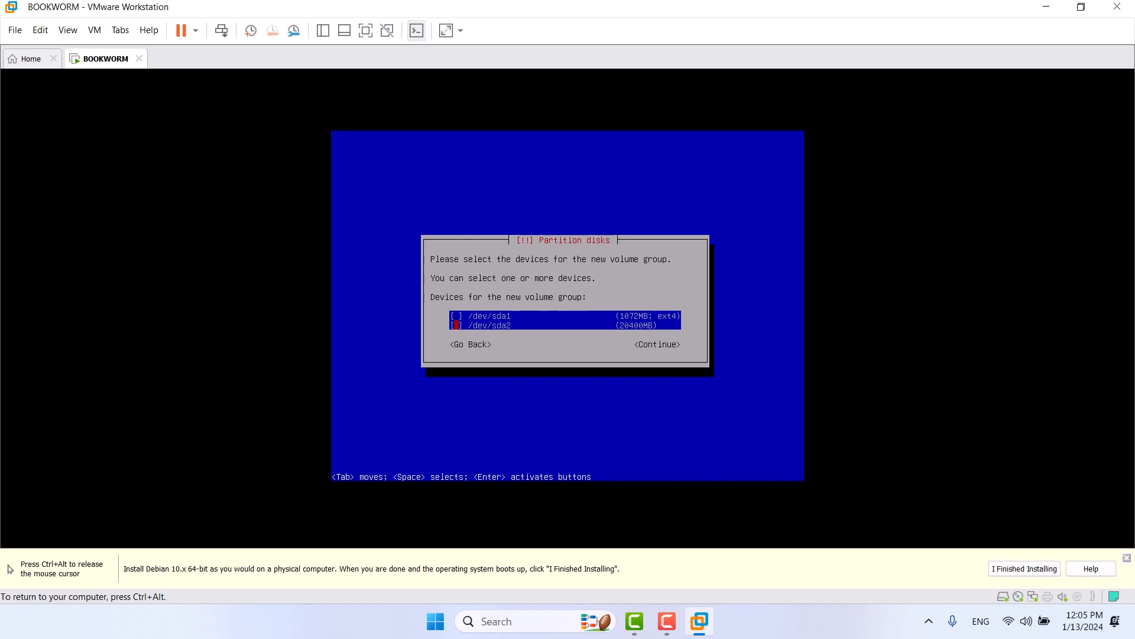
pyautogui.press('Tab')
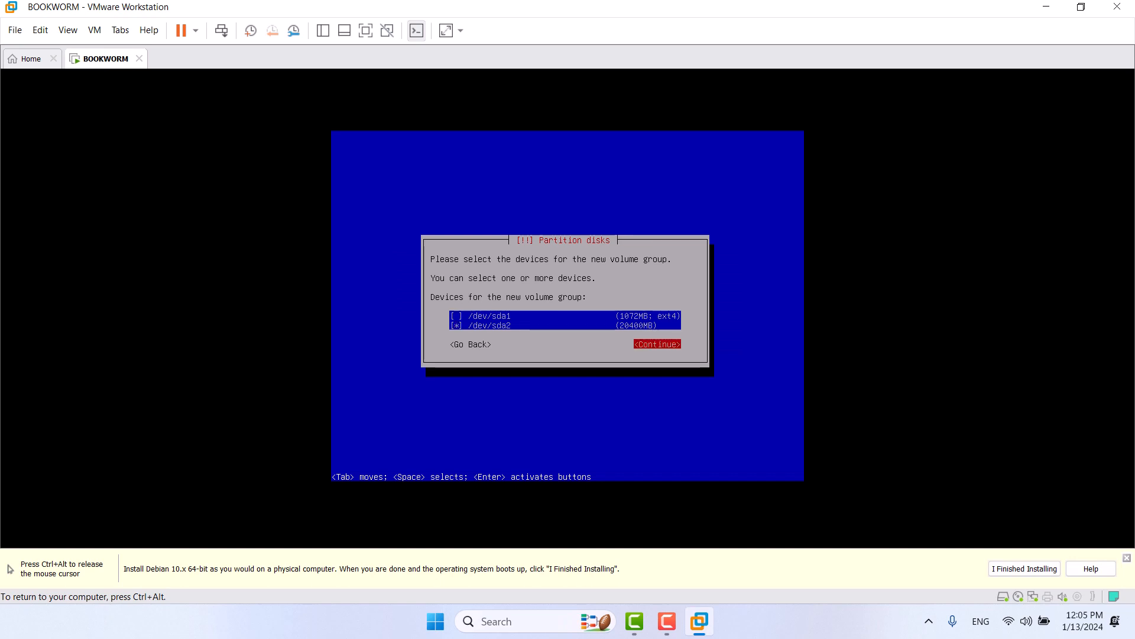
pyautogui.press('Return')
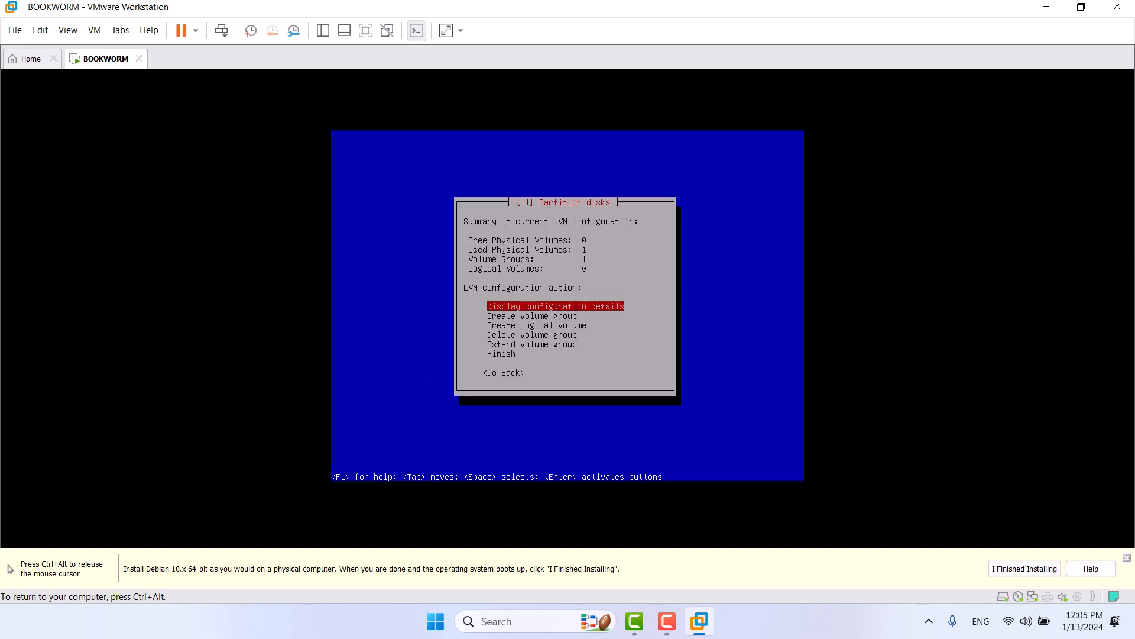
# Step: Review the LVM details, then create logical volume lv_root in osvg
pyautogui.press('Return')
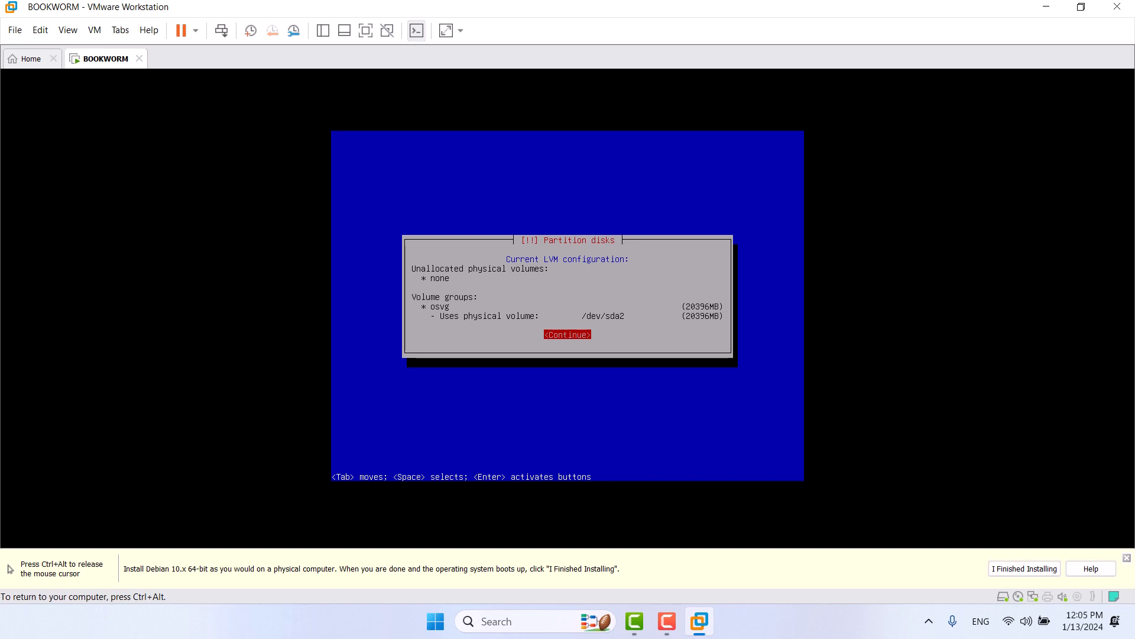
pyautogui.press('Return')
pyautogui.press('Down')
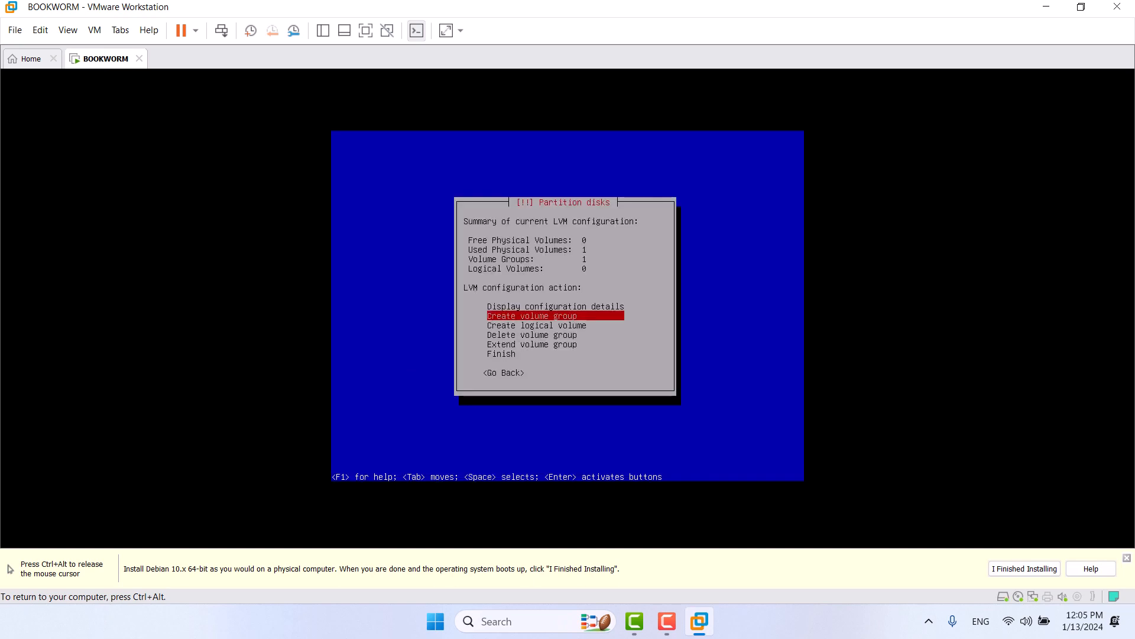
pyautogui.press('Down')
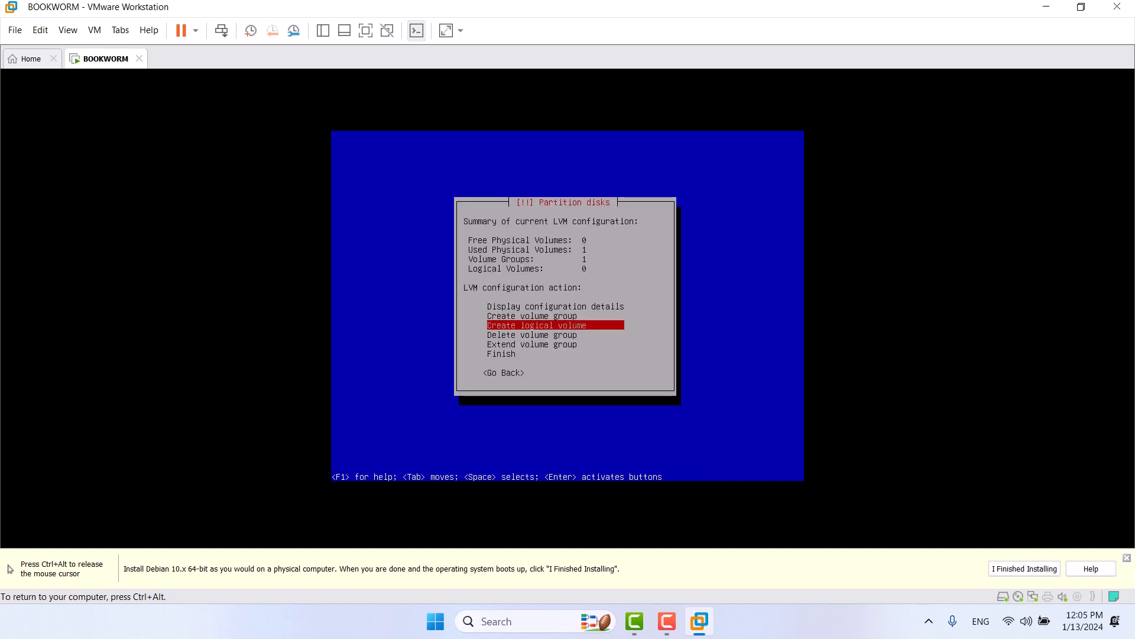
pyautogui.press('Return')
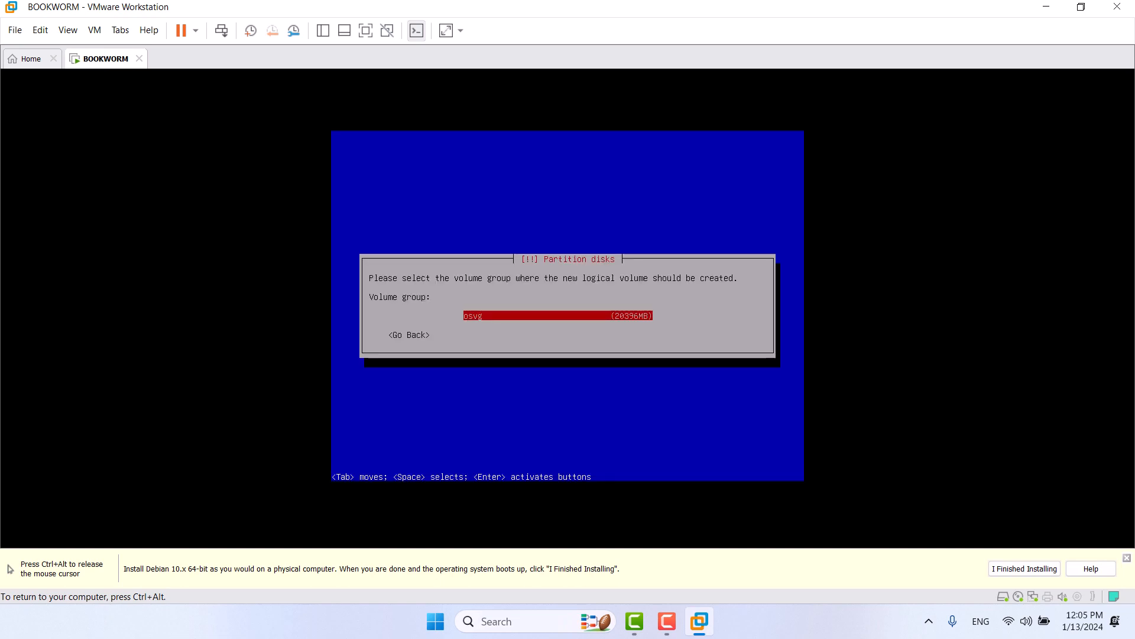
pyautogui.press('Return')
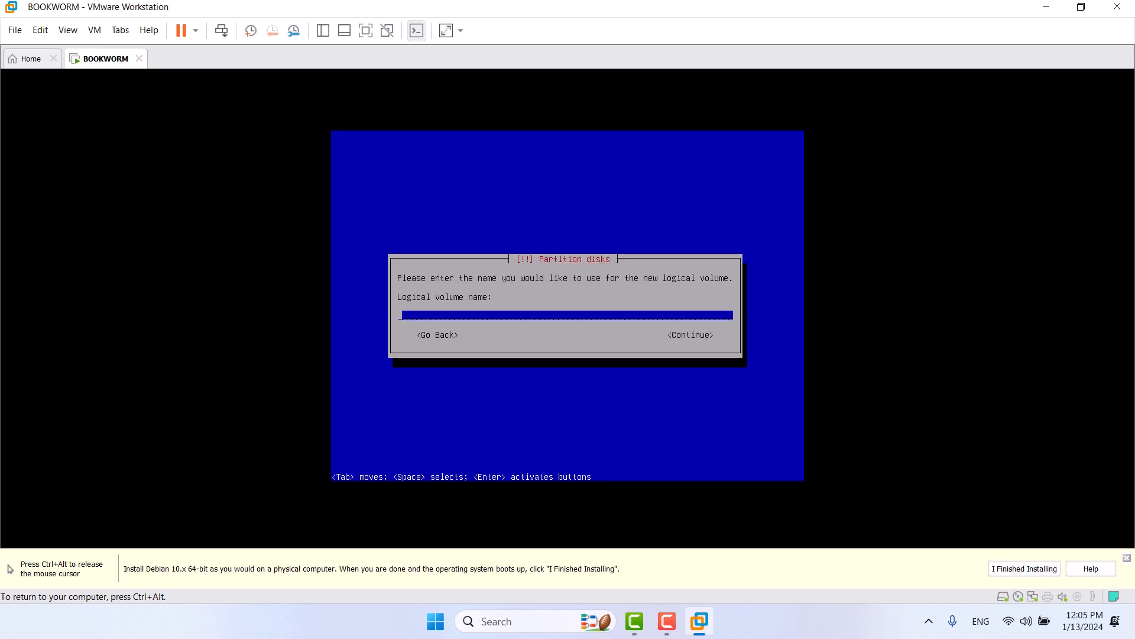
pyautogui.write('lv_root')
pyautogui.press('Return')
pyautogui.press('BackSpace')
pyautogui.press('BackSpace')
pyautogui.press('BackSpace')
pyautogui.press('BackSpace')
pyautogui.press('BackSpace')
pyautogui.press('BackSpace')
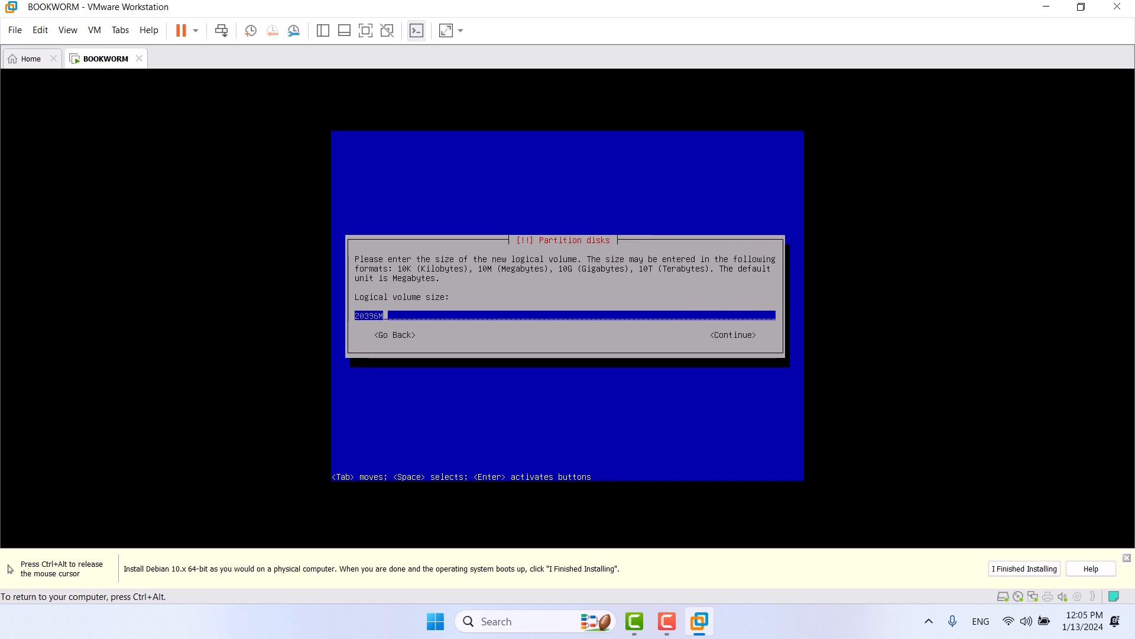
pyautogui.write('0GB')
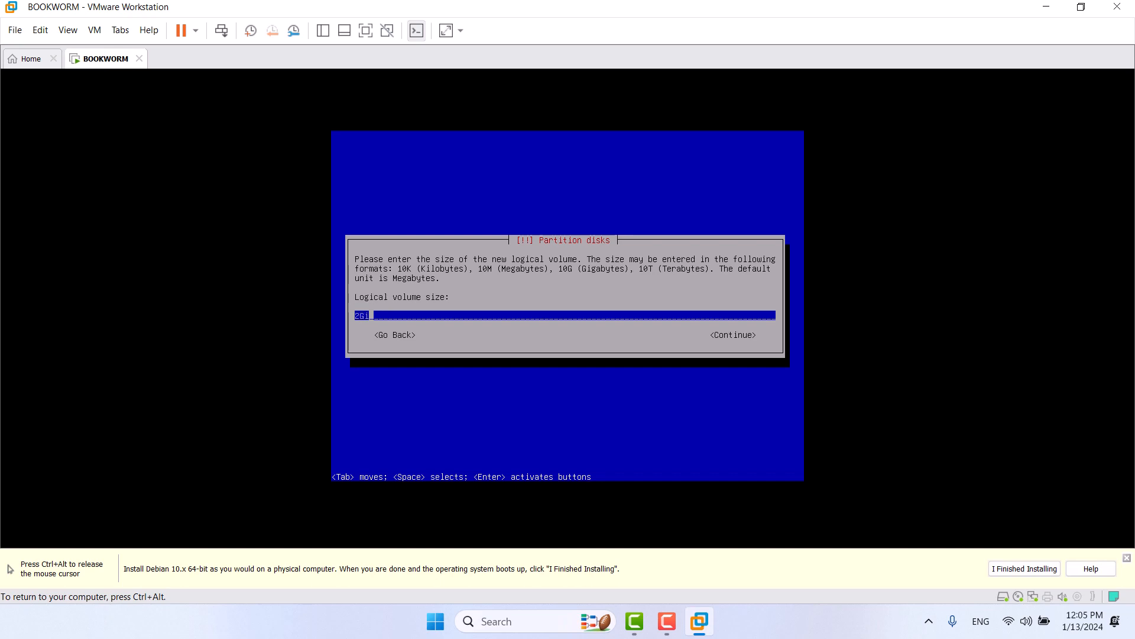
pyautogui.press('Return')
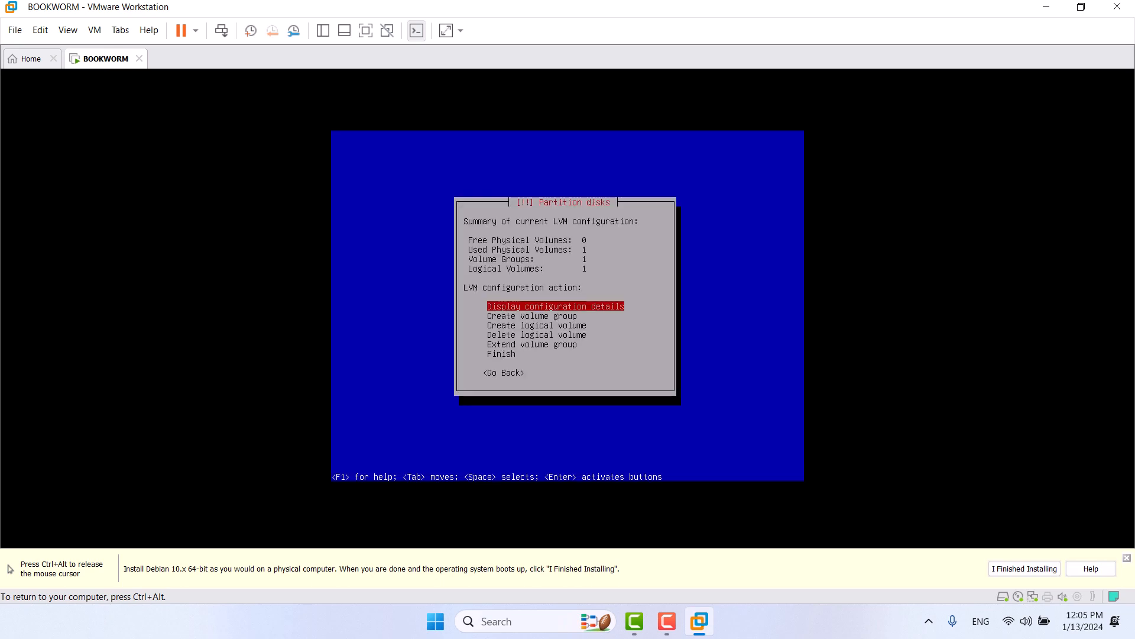
# Step: Create logical volume lv_tmp in osvg with a 2GiB size
pyautogui.press('Down')
pyautogui.press('Down')
pyautogui.press('Down')
pyautogui.press('Up')
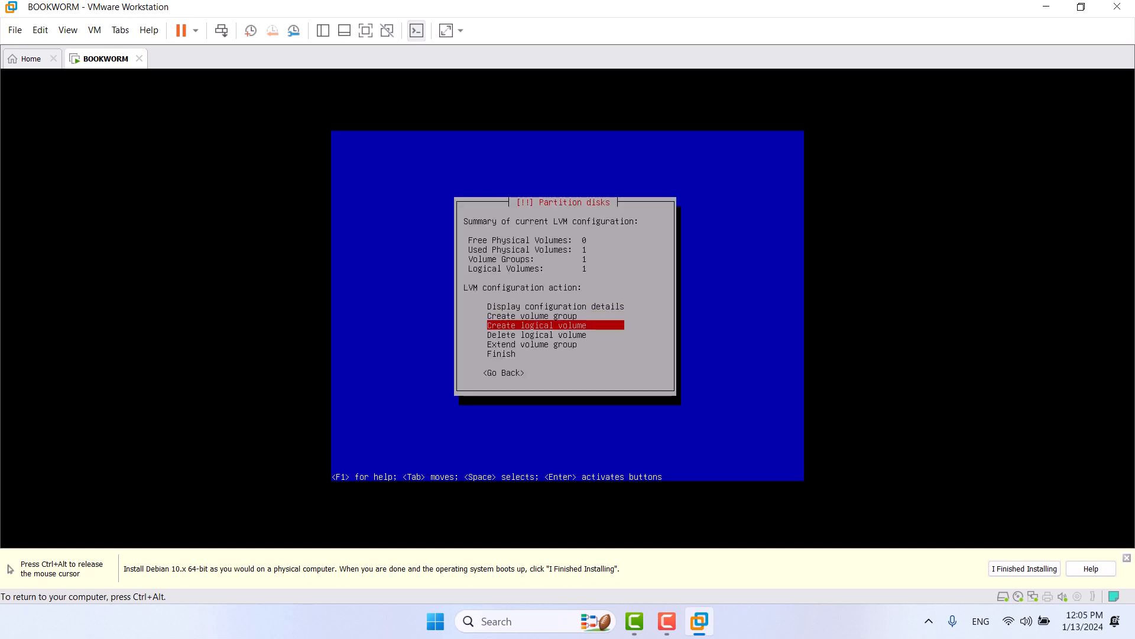
pyautogui.press('Return')
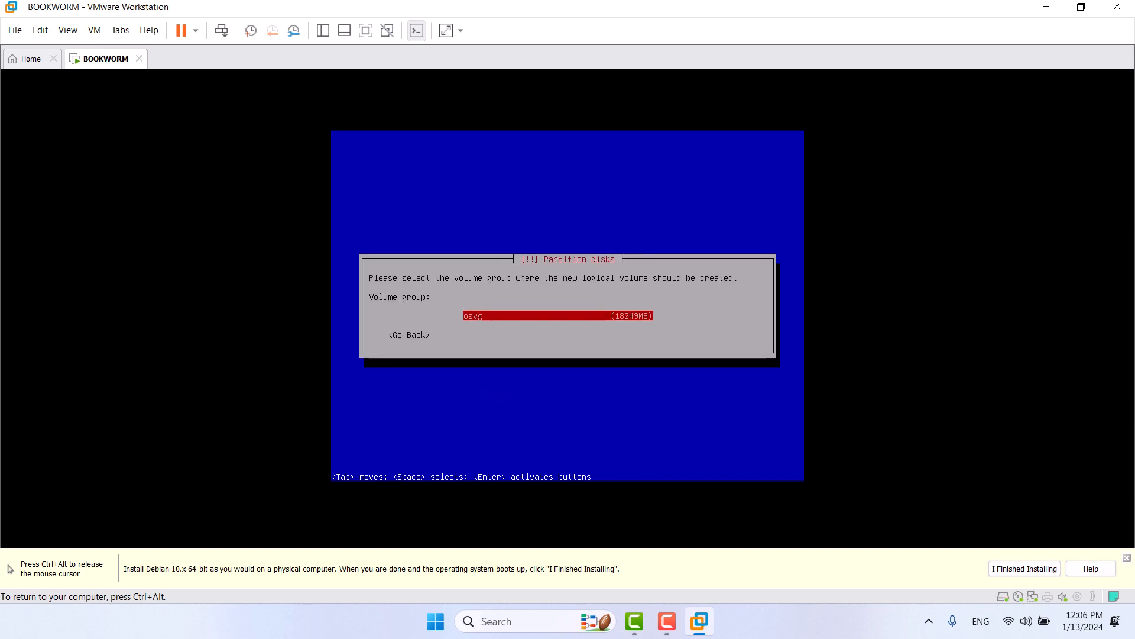
pyautogui.press('Return')
pyautogui.write('lv')
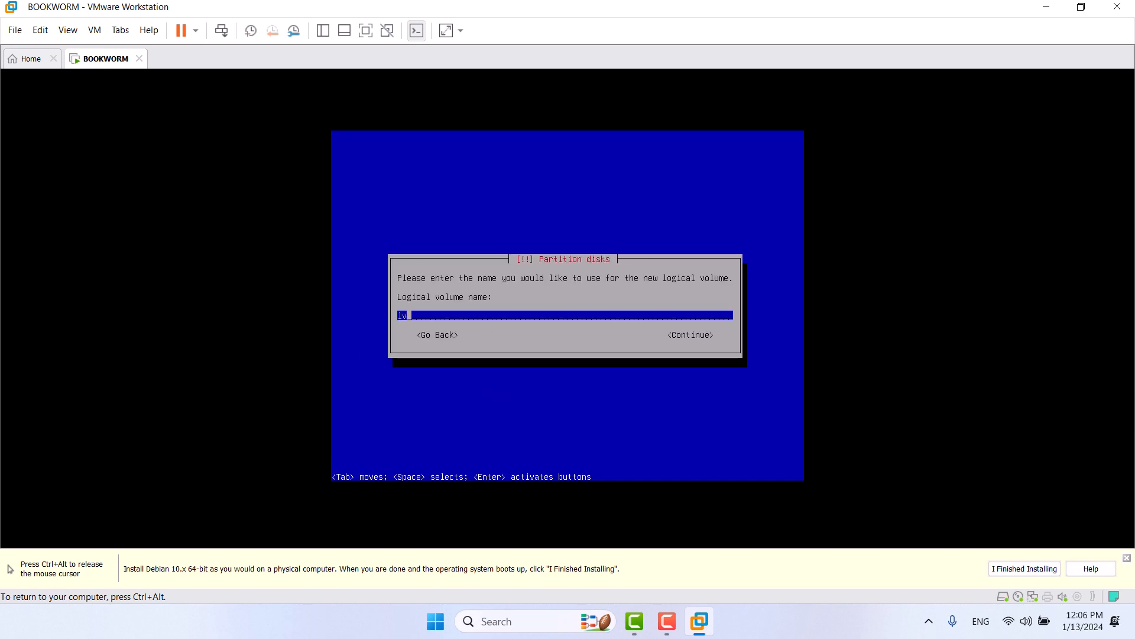
pyautogui.write('_tmp')
pyautogui.press('Return')
pyautogui.press('BackSpace')
pyautogui.press('BackSpace')
pyautogui.press('BackSpace')
pyautogui.press('BackSpace')
pyautogui.press('BackSpace')
pyautogui.press('BackSpace')
pyautogui.press('BackSpace')
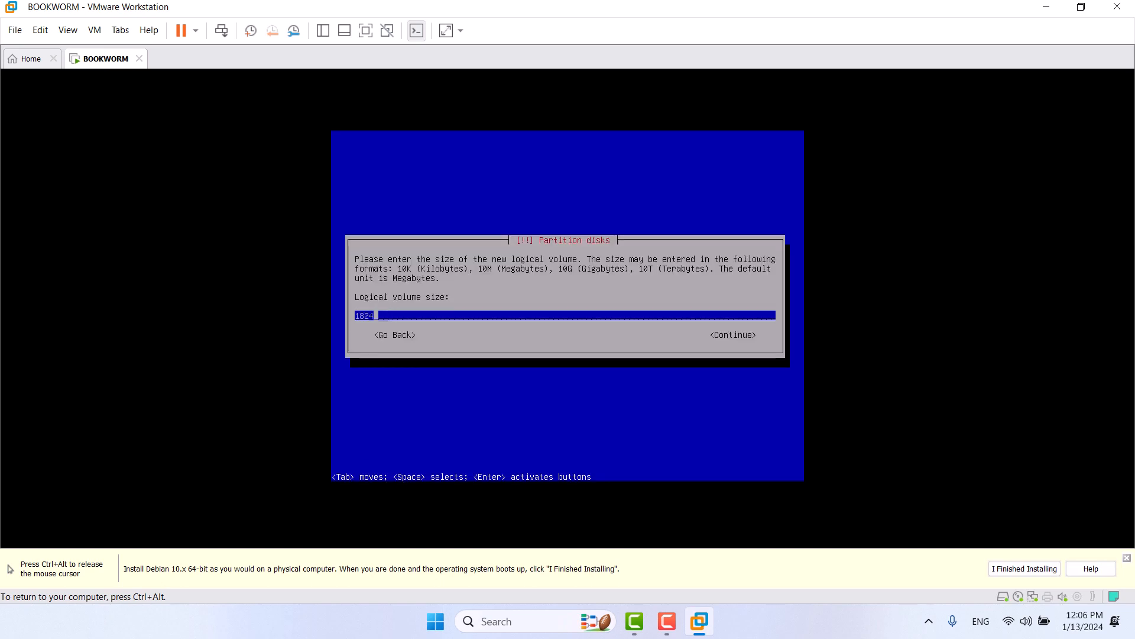
pyautogui.write('2GiB')
pyautogui.press('Return')
# Step: Create logical volume lv_home in osvg
pyautogui.press('Down')
pyautogui.press('Down')
pyautogui.press('Down')
pyautogui.press('Up')
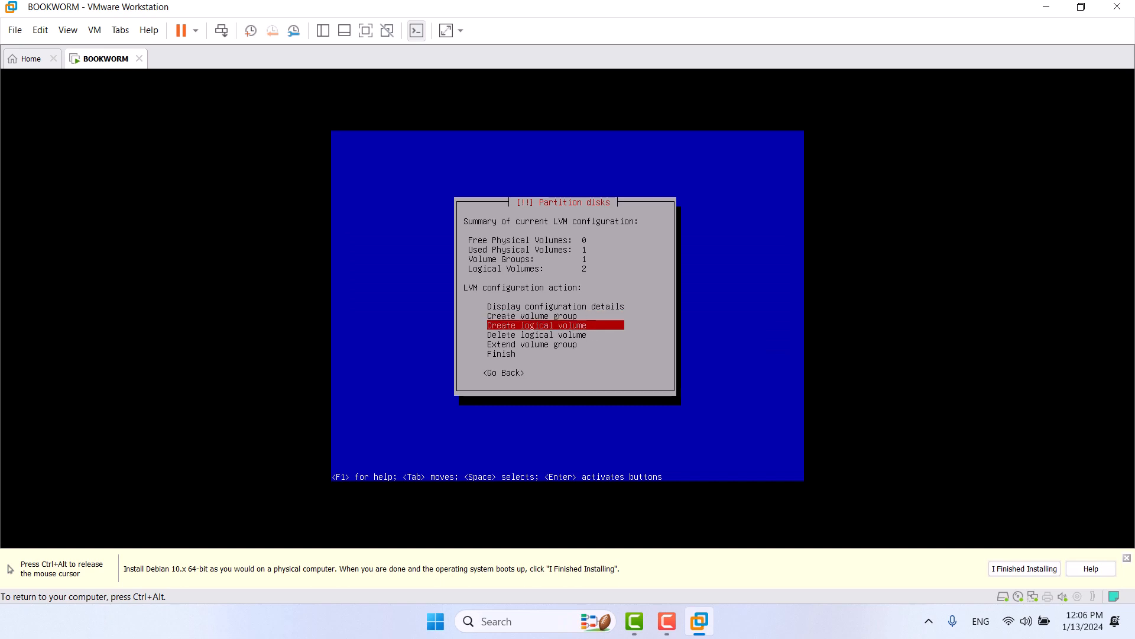
pyautogui.press('Return')
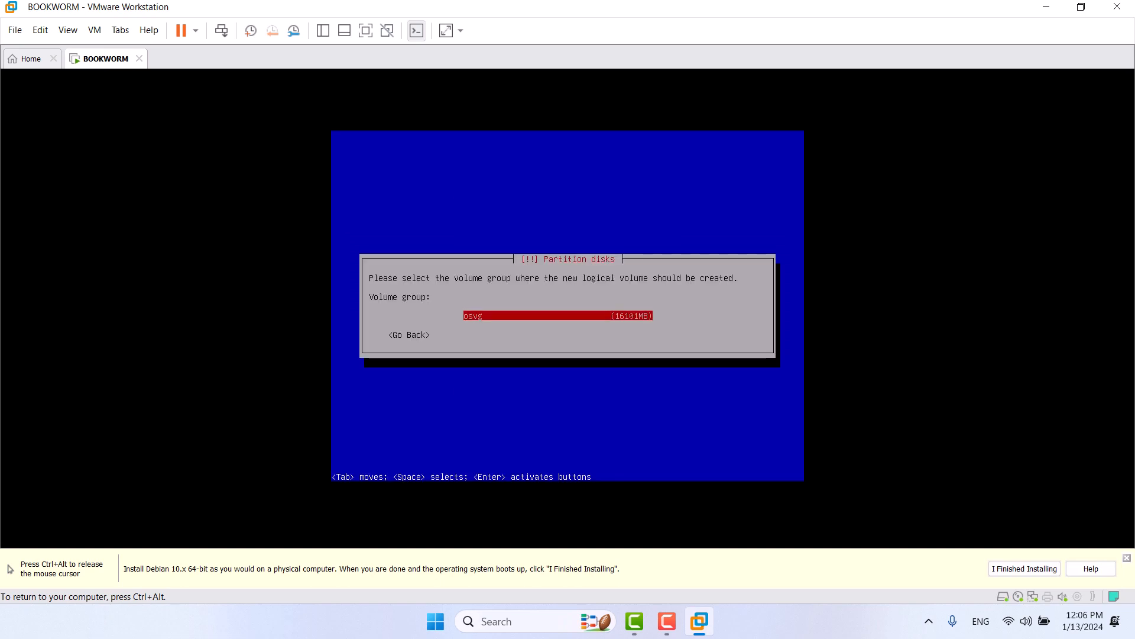
pyautogui.press('Return')
pyautogui.write('lv_home')
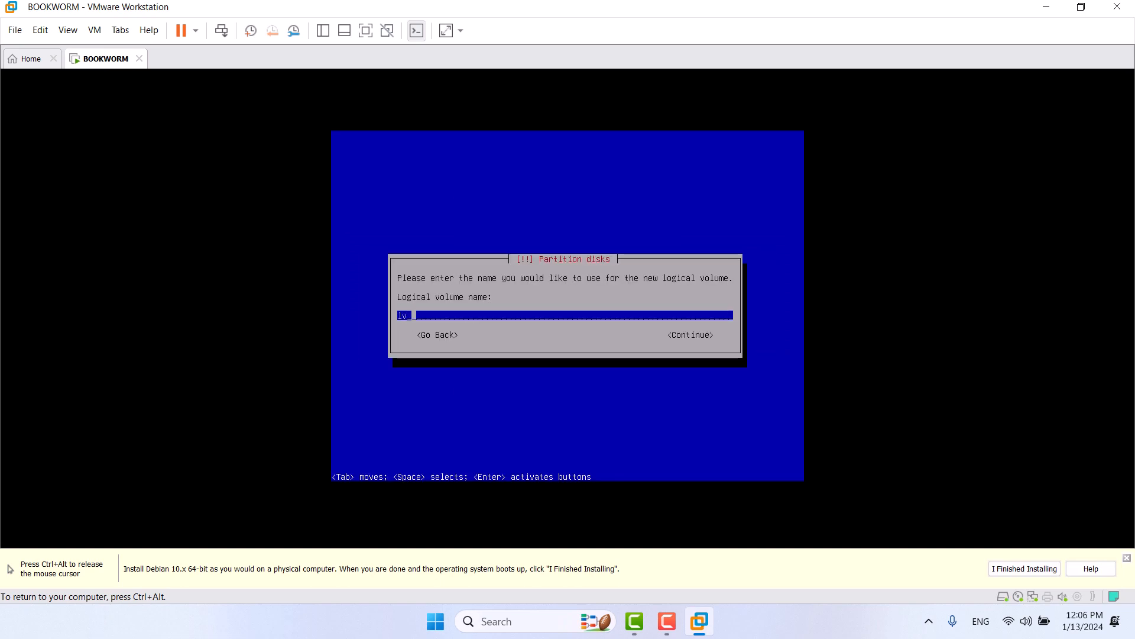
pyautogui.press('Return')
pyautogui.press('BackSpace')
pyautogui.press('BackSpace')
pyautogui.press('BackSpace')
pyautogui.press('BackSpace')
pyautogui.press('BackSpace')
pyautogui.press('BackSpace')
pyautogui.press('BackSpace')
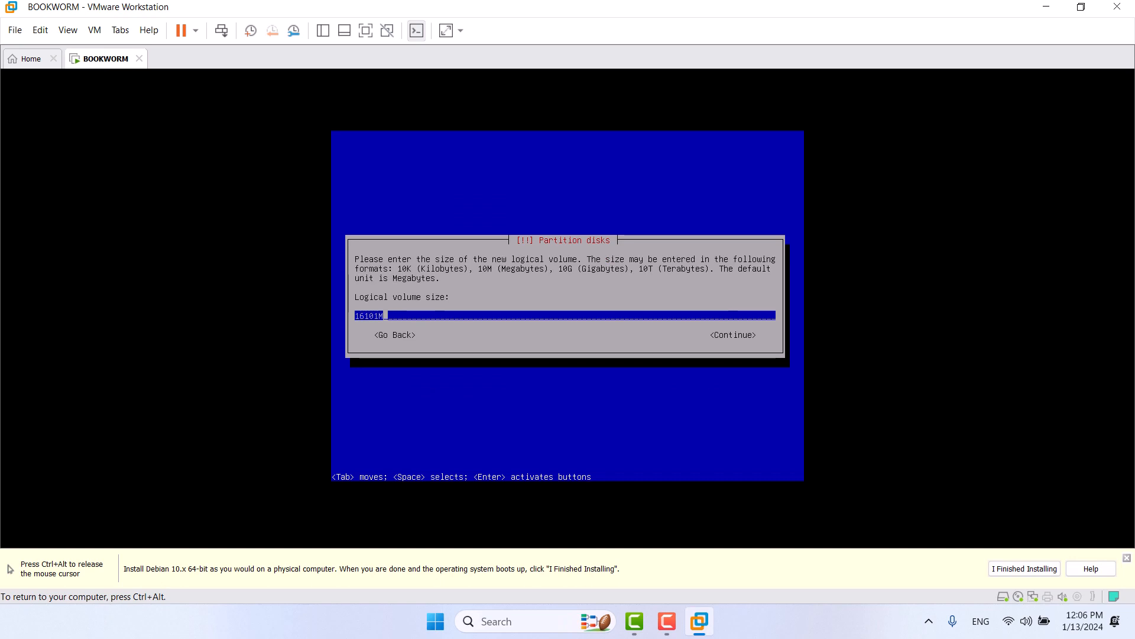
pyautogui.write('20G')
pyautogui.press('Return')
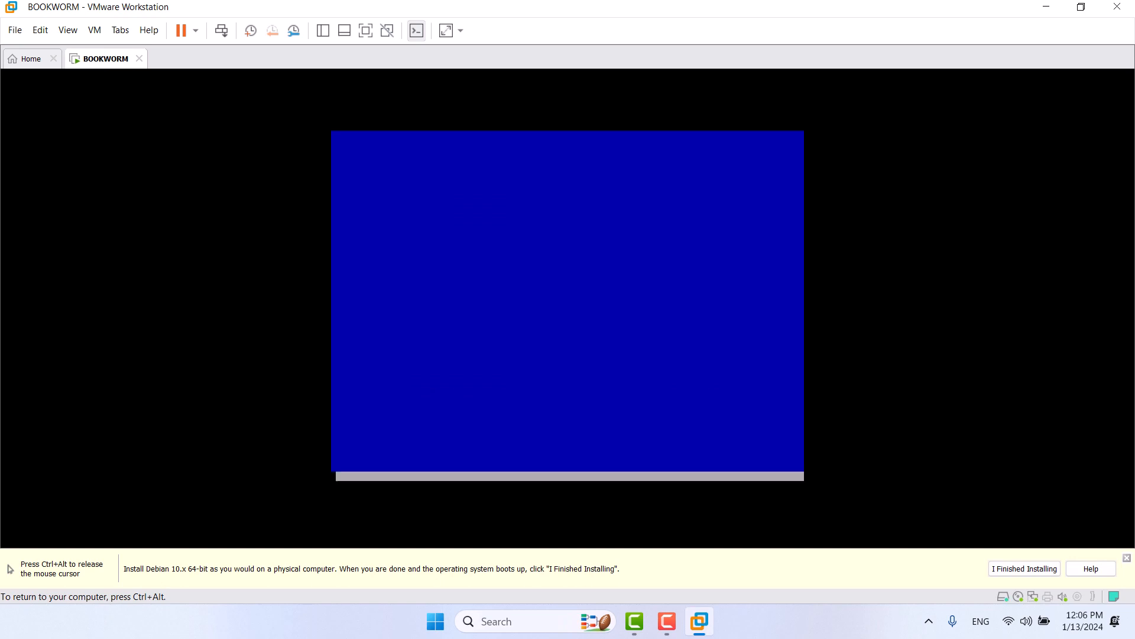
# Step: Create logical volume lv_usr in osvg with a 2G size
pyautogui.press('Down')
pyautogui.press('Down')
pyautogui.press('Return')
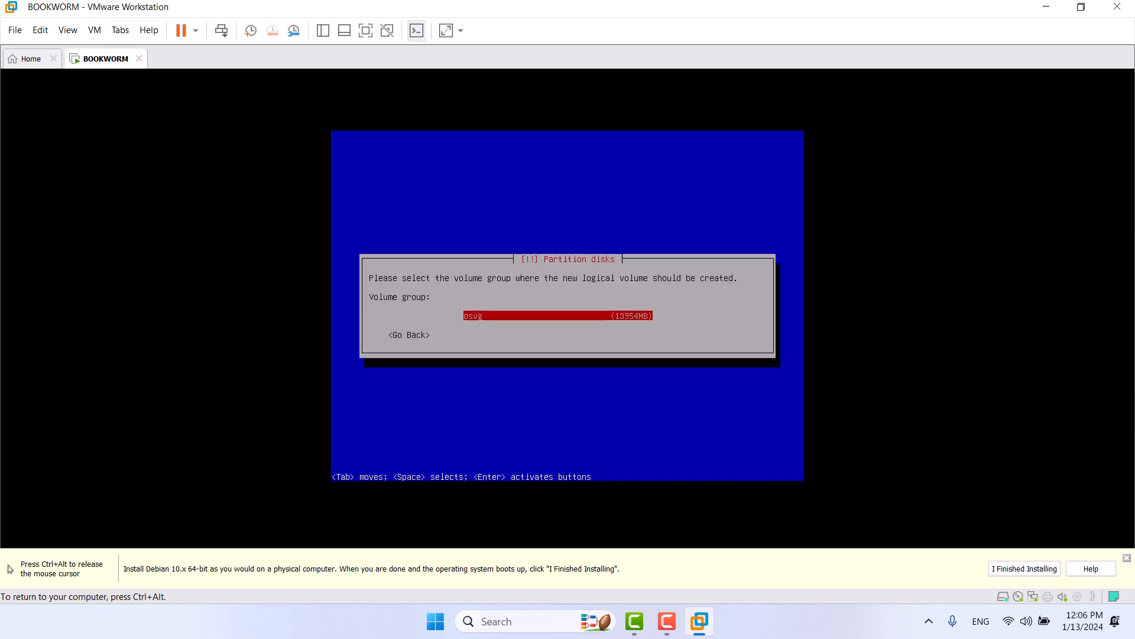
pyautogui.press('Return')
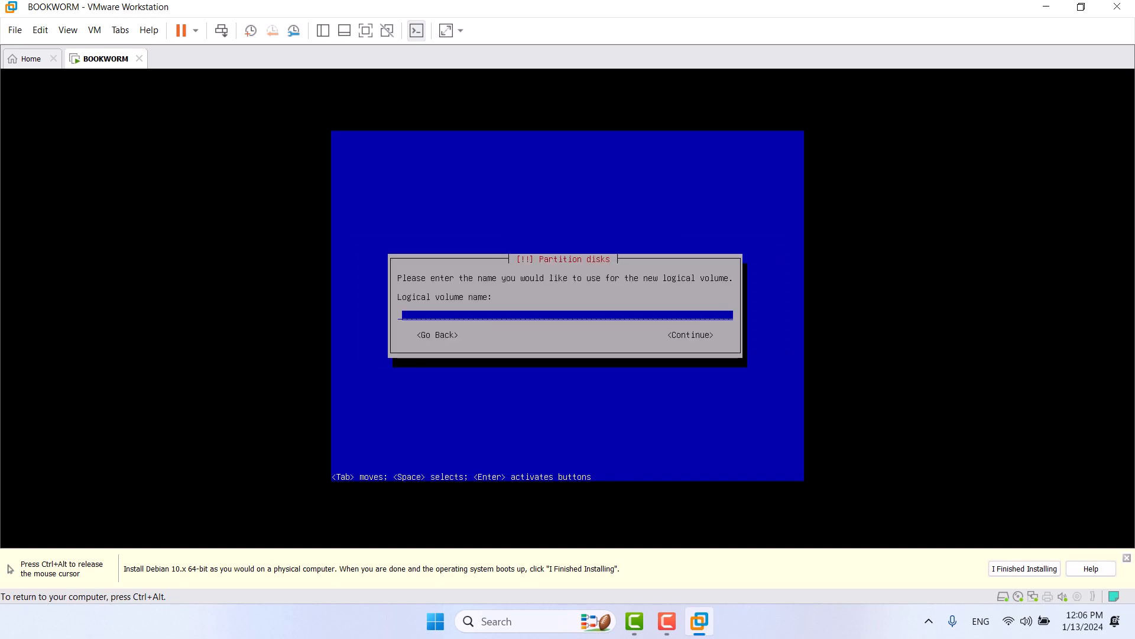
pyautogui.write('lv_usr')
pyautogui.press('Return')
pyautogui.press('BackSpace')
pyautogui.press('BackSpace')
pyautogui.press('BackSpace')
pyautogui.press('BackSpace')
pyautogui.press('BackSpace')
pyautogui.press('BackSpace')
pyautogui.press('BackSpace')
pyautogui.press('BackSpace')
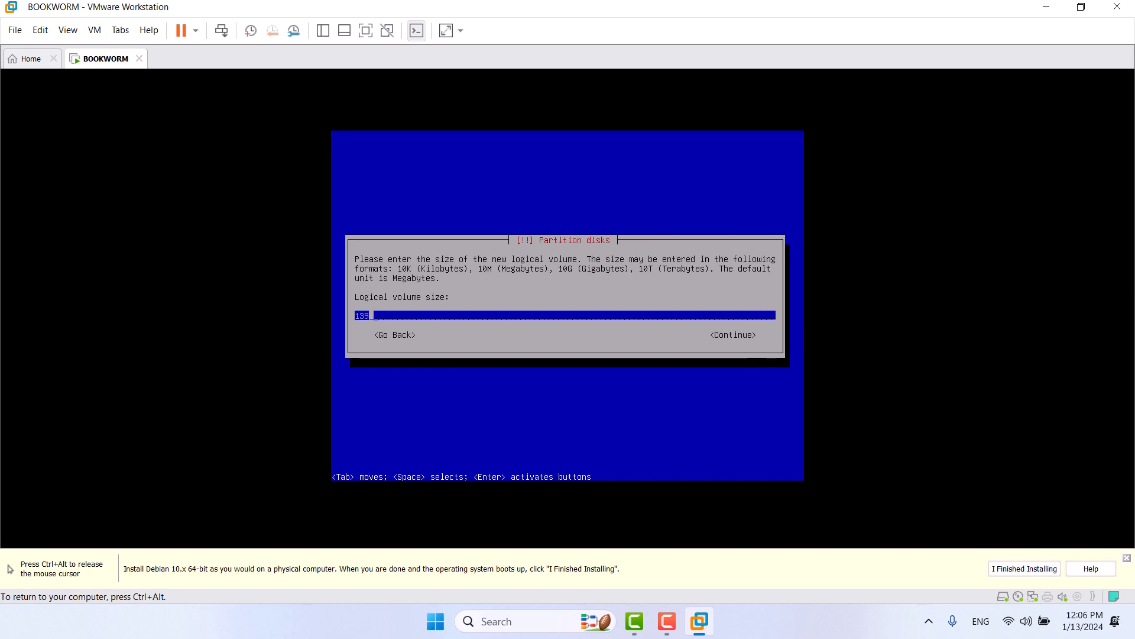
pyautogui.write('2GiB')
pyautogui.press('Return')
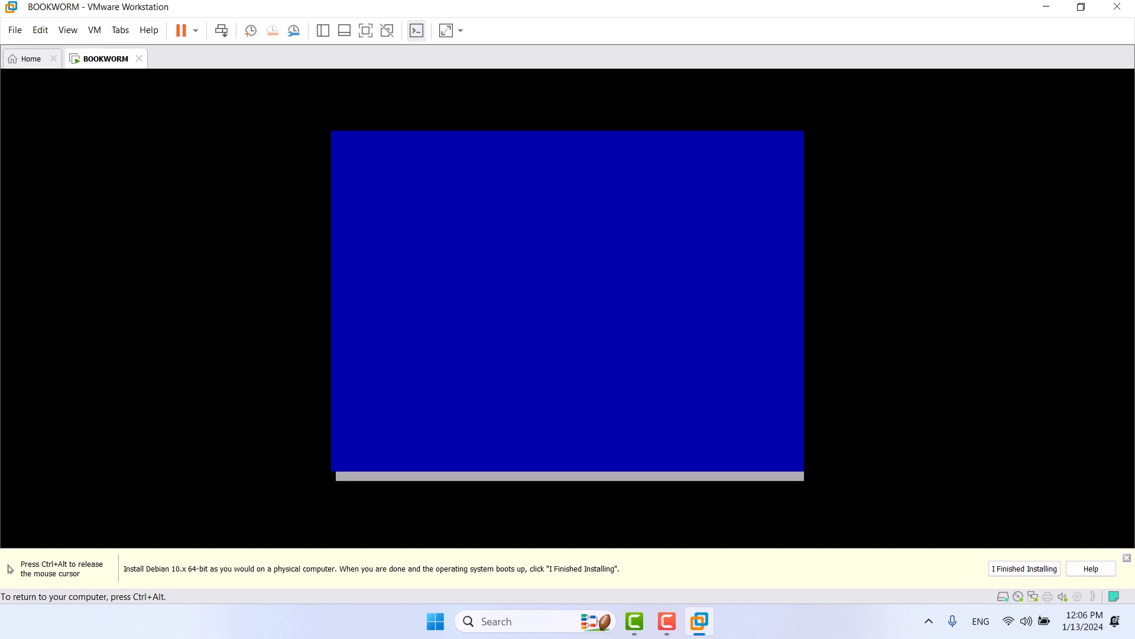
# Step: Create logical volume swaplv in osvg with a 2G size
pyautogui.press('Down')
pyautogui.press('Return')
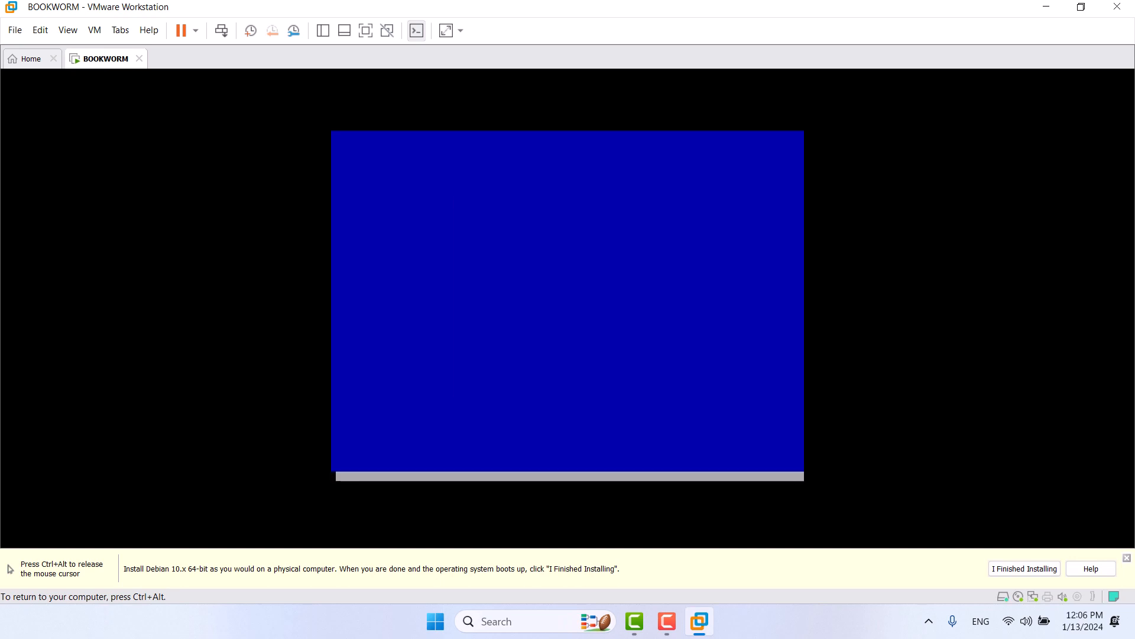
pyautogui.press('Return')
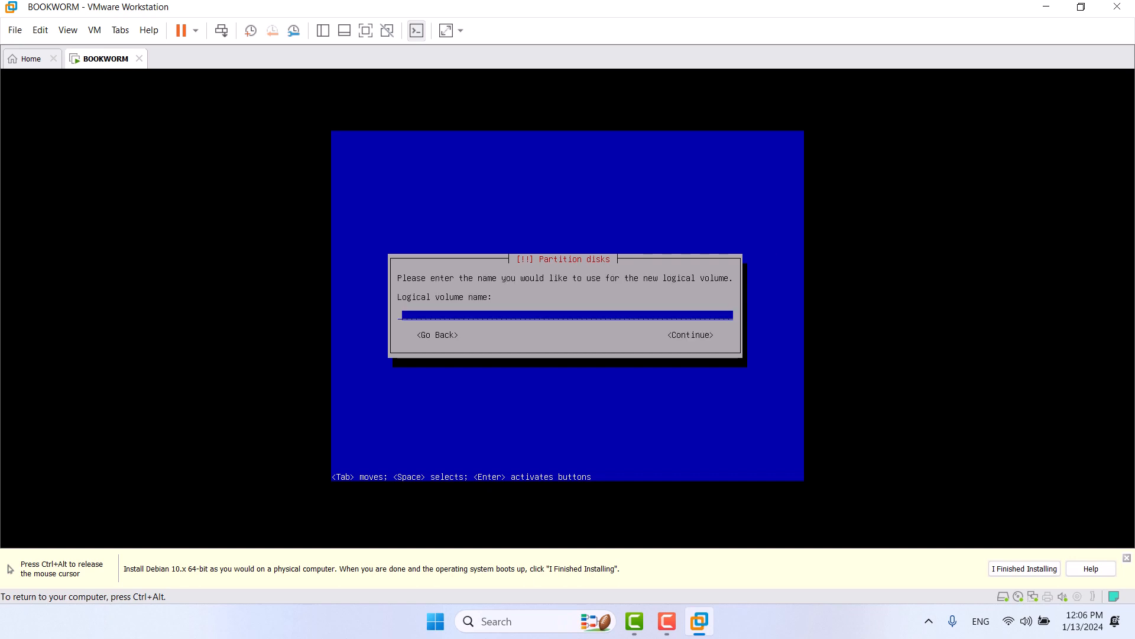
pyautogui.write('swaplv')
pyautogui.press('Return')
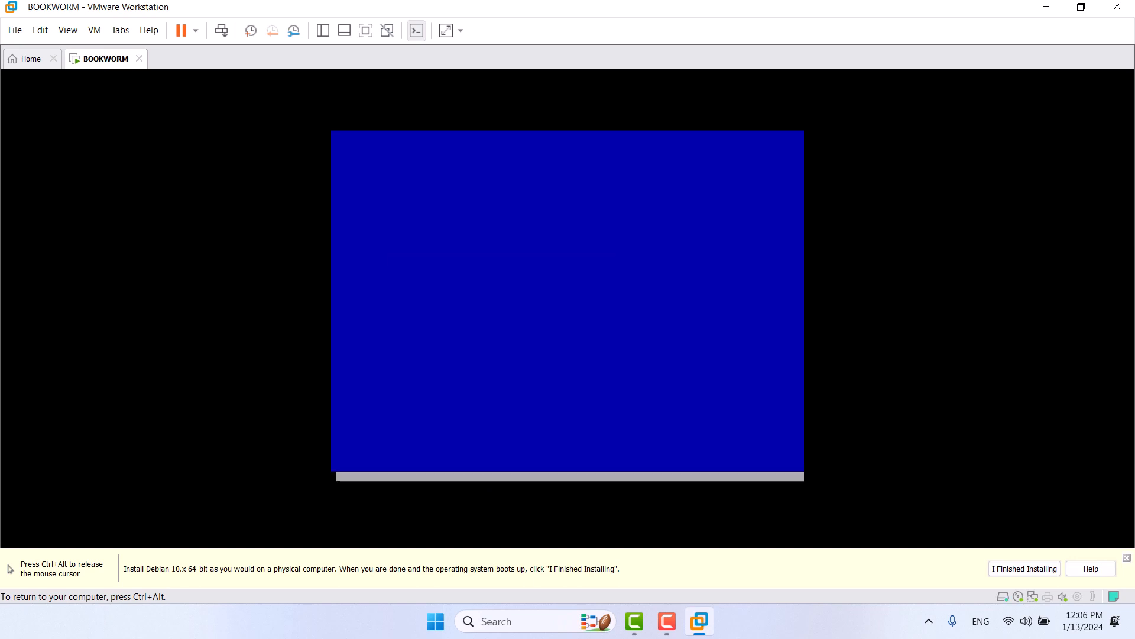
pyautogui.press('BackSpace')
pyautogui.press('BackSpace')
pyautogui.press('BackSpace')
pyautogui.press('BackSpace')
pyautogui.press('BackSpace')
pyautogui.press('BackSpace')
pyautogui.press('BackSpace')
pyautogui.write('2')
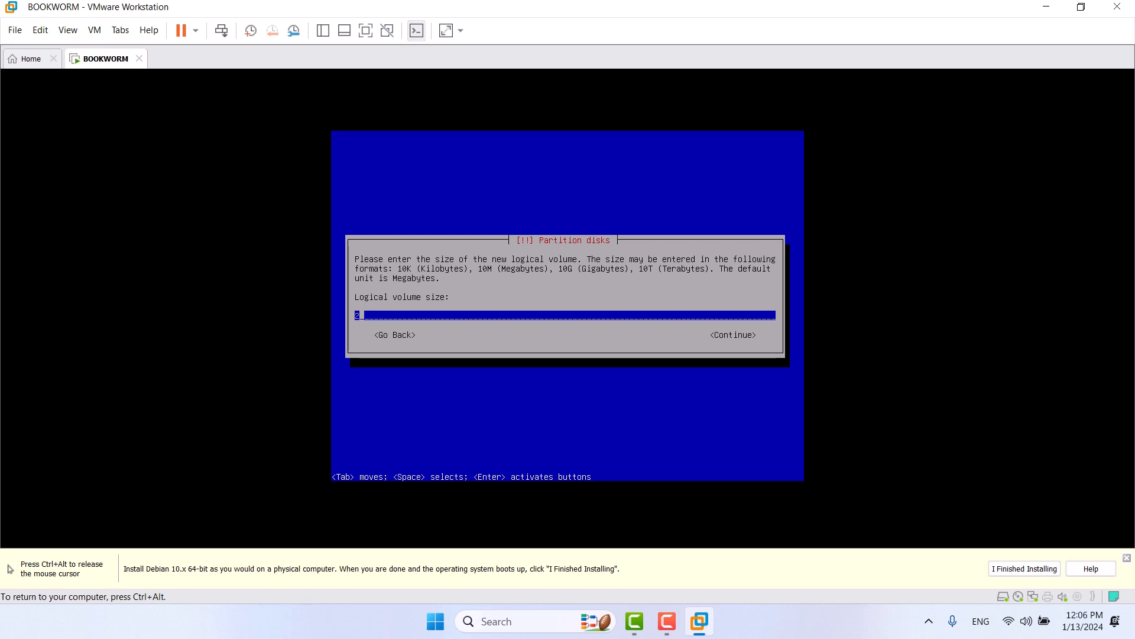
pyautogui.write('G')
pyautogui.press('Return')
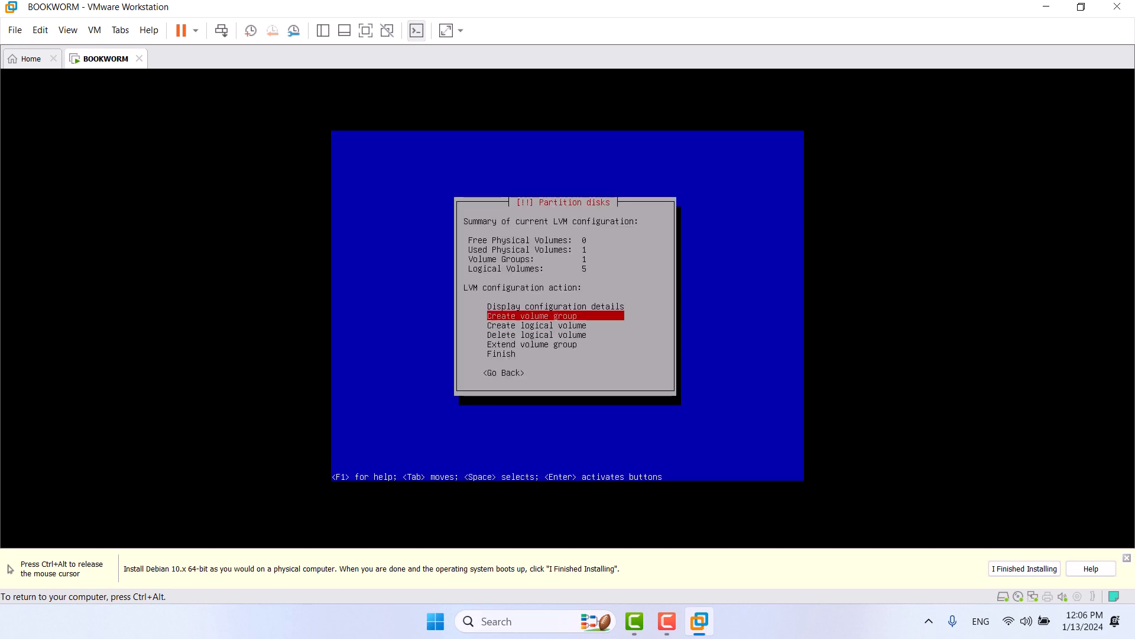
# Step: Create logical volume lv_swap in osvg with a 2GiB size
pyautogui.press('Down')
pyautogui.press('Down')
pyautogui.press('Up')
pyautogui.press('Return')
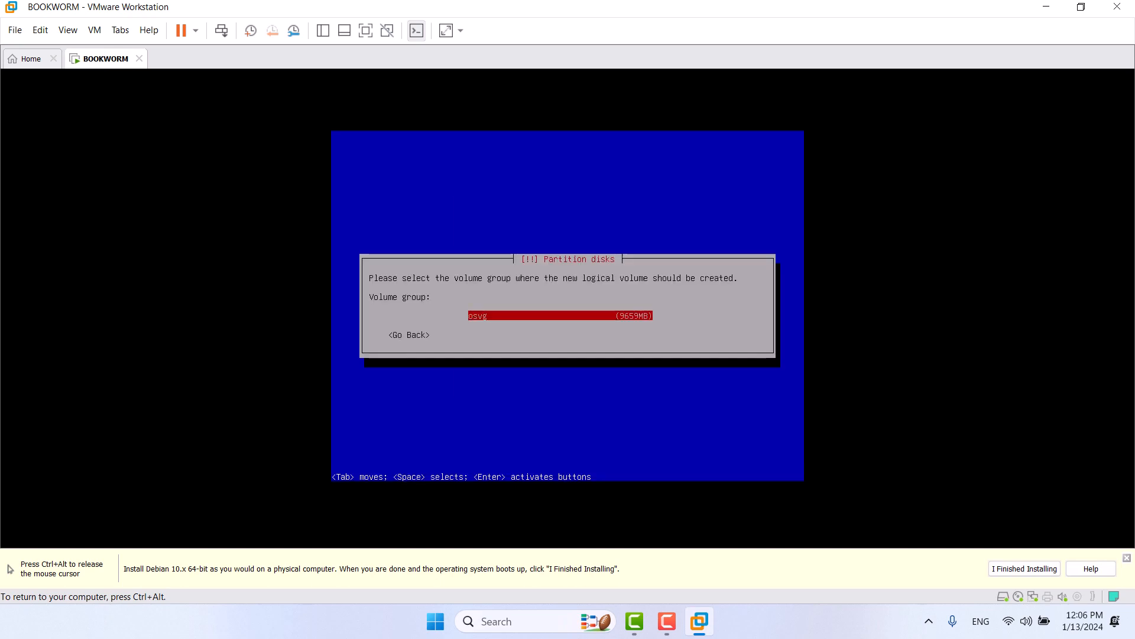
pyautogui.press('Return')
pyautogui.write('lv_')
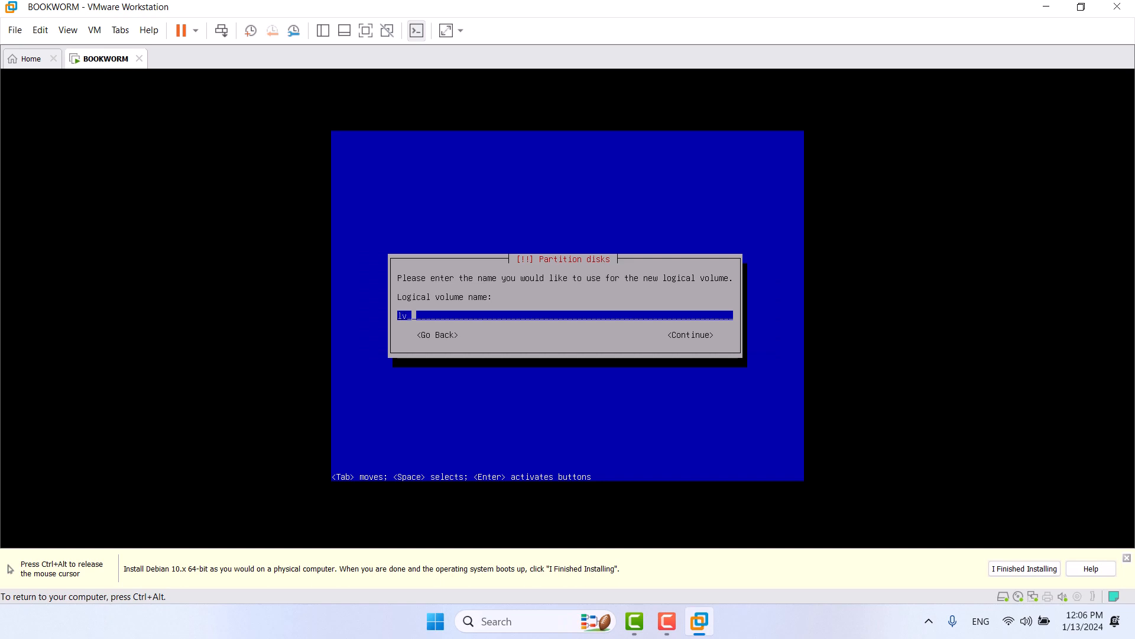
pyautogui.write('swap')
pyautogui.press('Return')
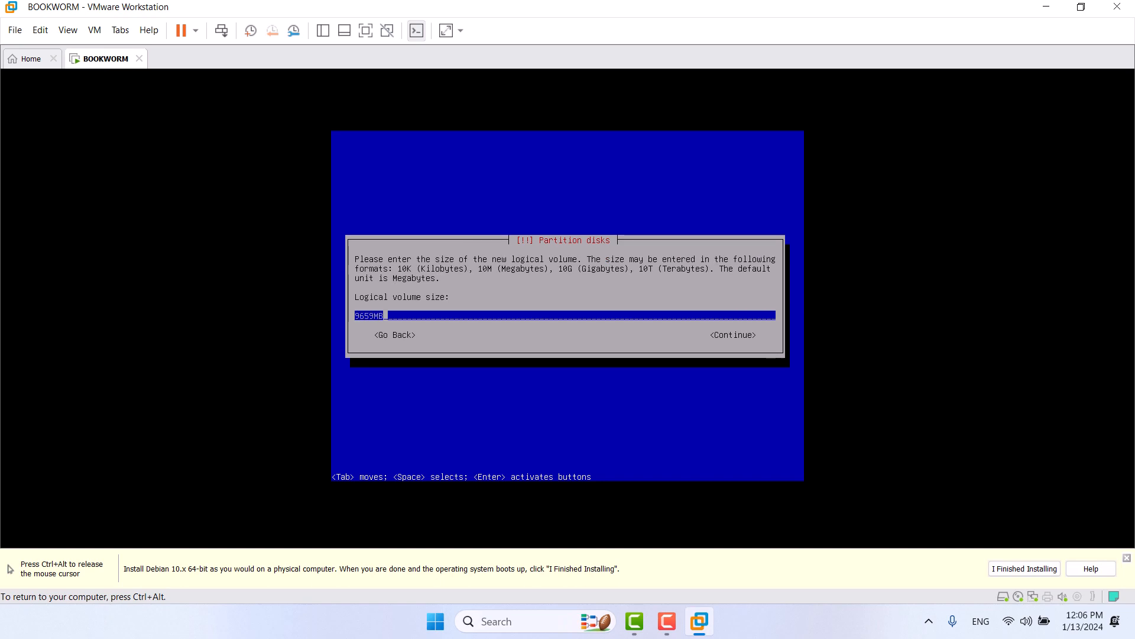
pyautogui.press('BackSpace')
pyautogui.press('BackSpace')
pyautogui.press('BackSpace')
pyautogui.press('BackSpace')
pyautogui.press('BackSpace')
pyautogui.press('BackSpace')
pyautogui.write('2GiB')
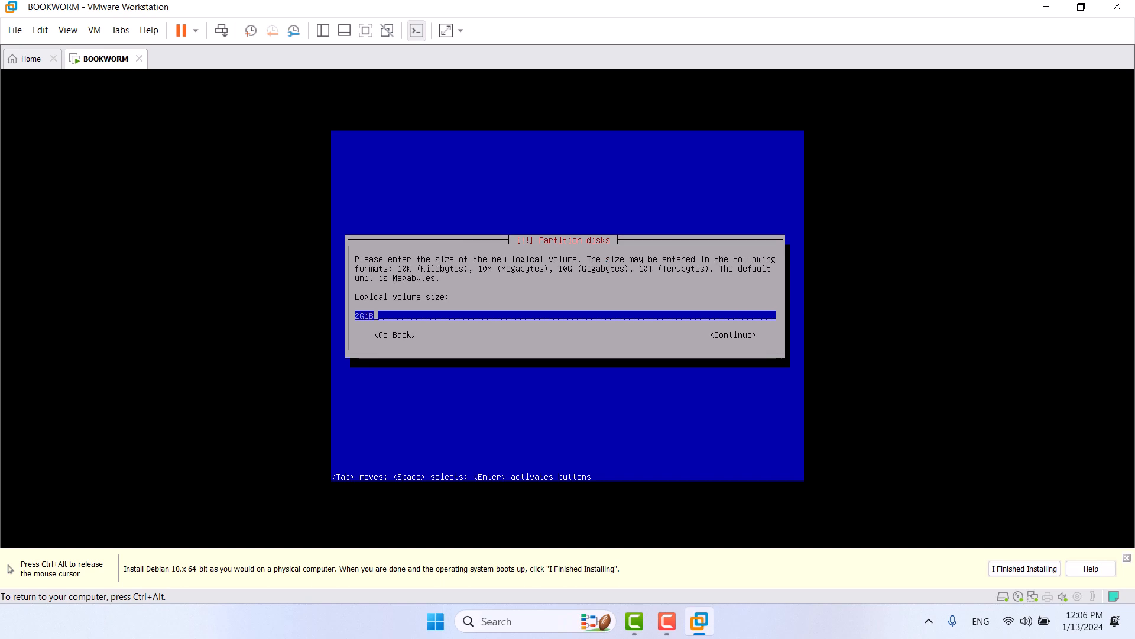
pyautogui.press('Return')
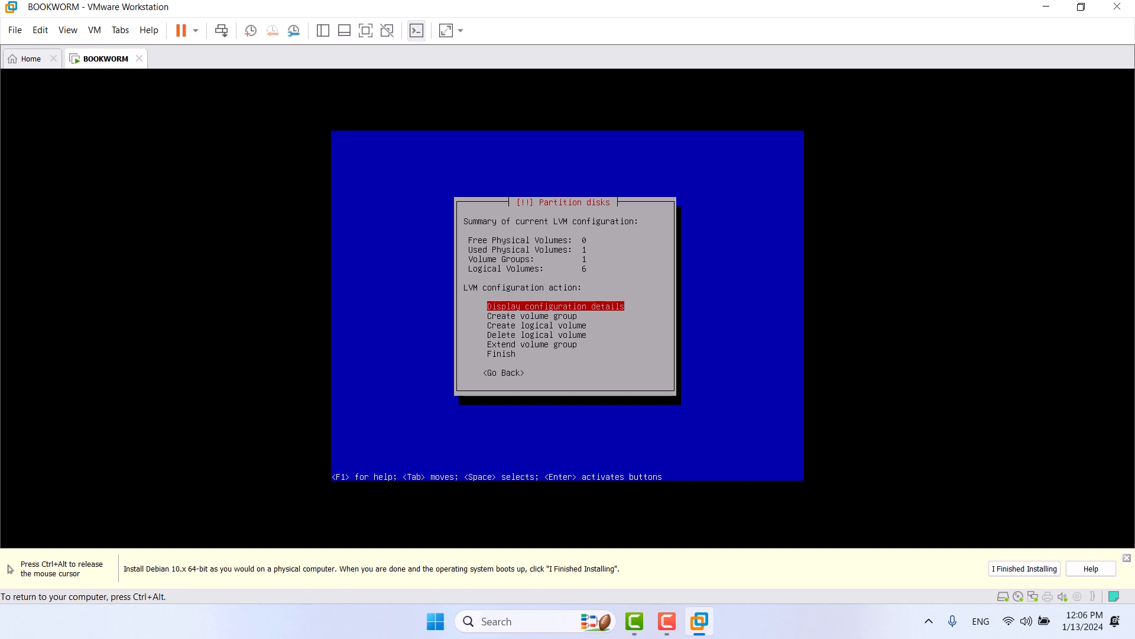
# Step: Check the six 2147MB osvg logical volumes in the configuration details, then finish LVM setup
pyautogui.press('Return')
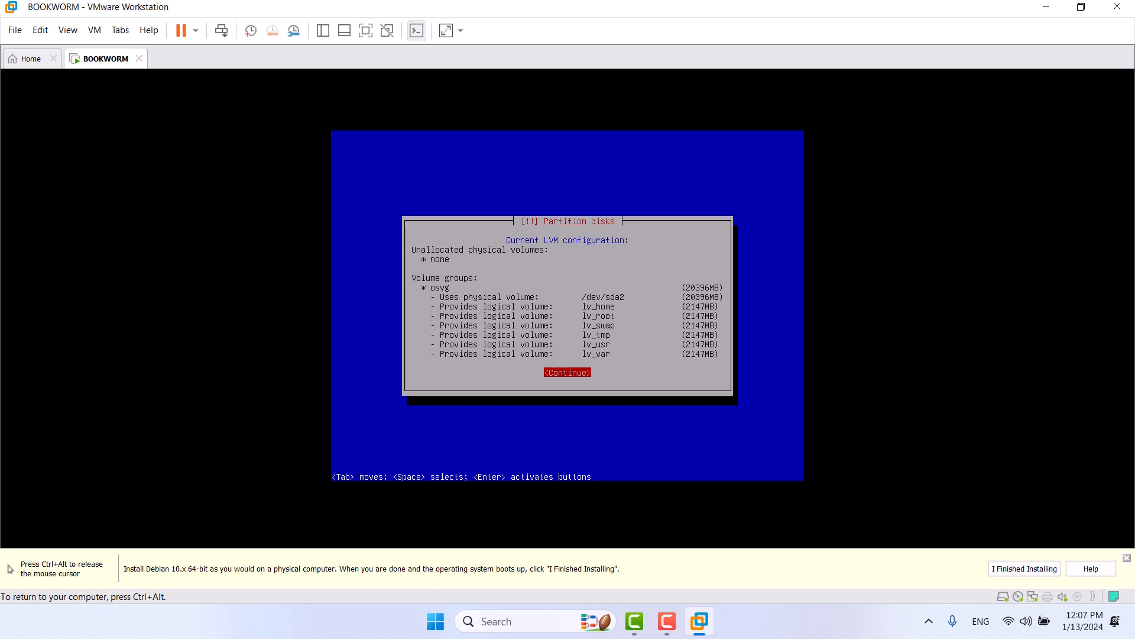
pyautogui.press('Return')
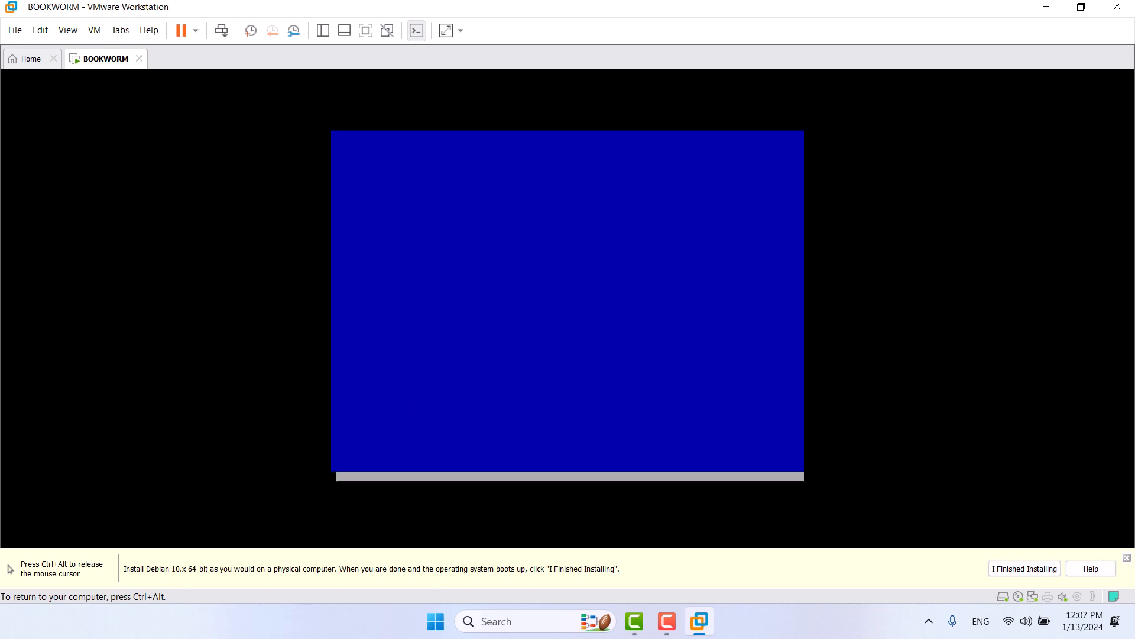
pyautogui.press('Down')
pyautogui.press('Down')
pyautogui.press('Down')
pyautogui.press('Down')
pyautogui.press('Down')
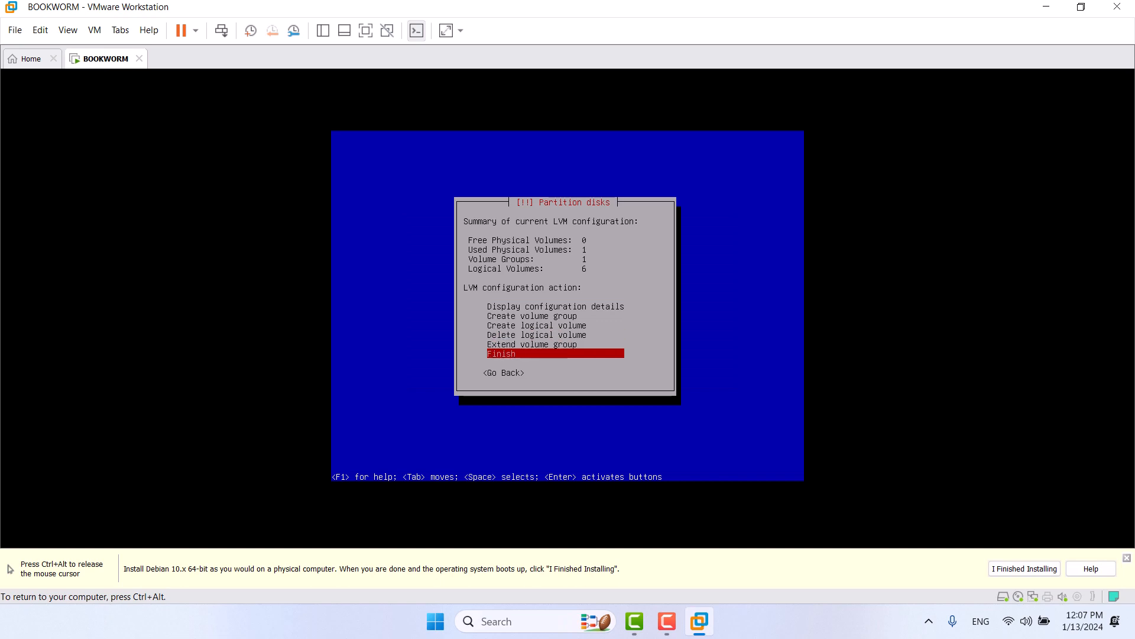
pyautogui.press('Return')
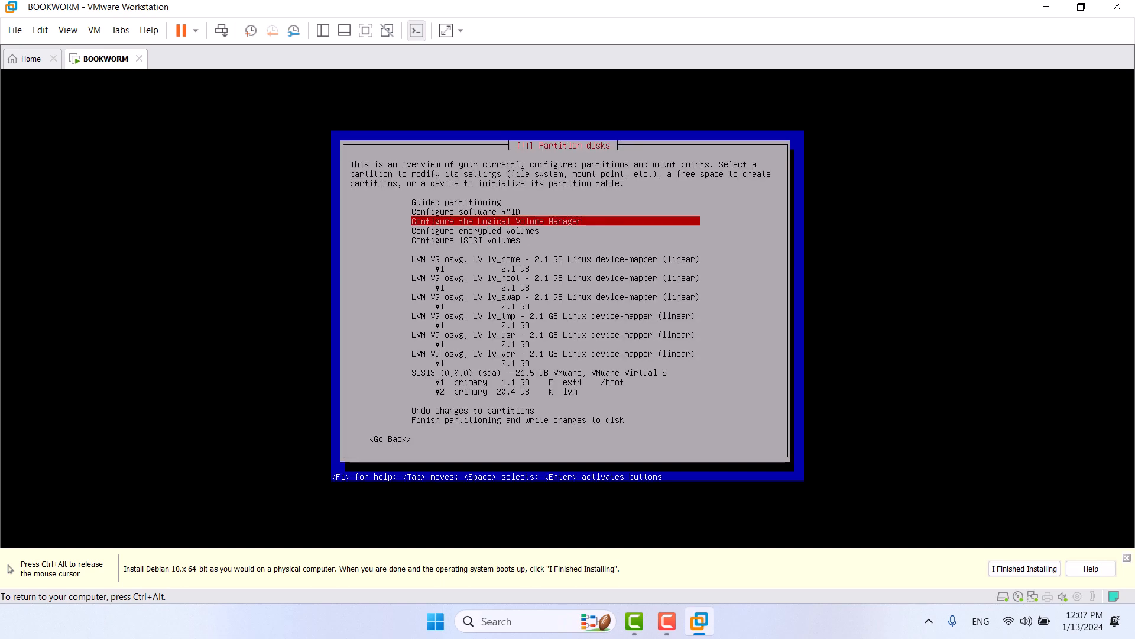
# Step: Format lv_home as Ext4, mount it at /home, and label it 'home'
pyautogui.press('Down')
pyautogui.press('Down')
pyautogui.press('Down')
pyautogui.press('Down')
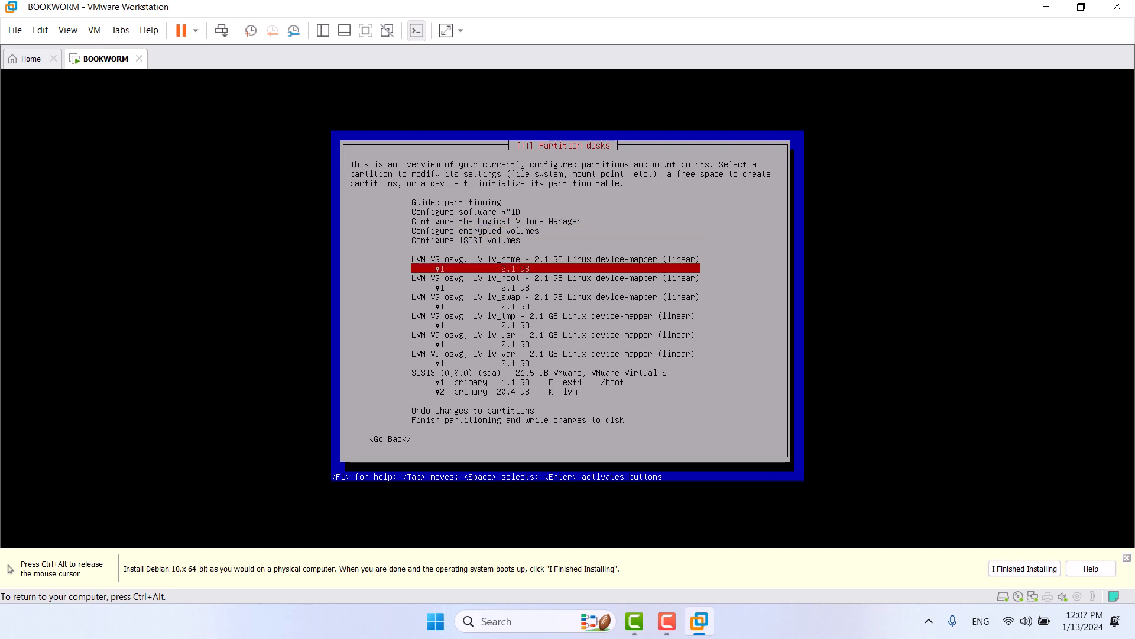
pyautogui.press('Return')
pyautogui.press('Up')
pyautogui.press('Up')
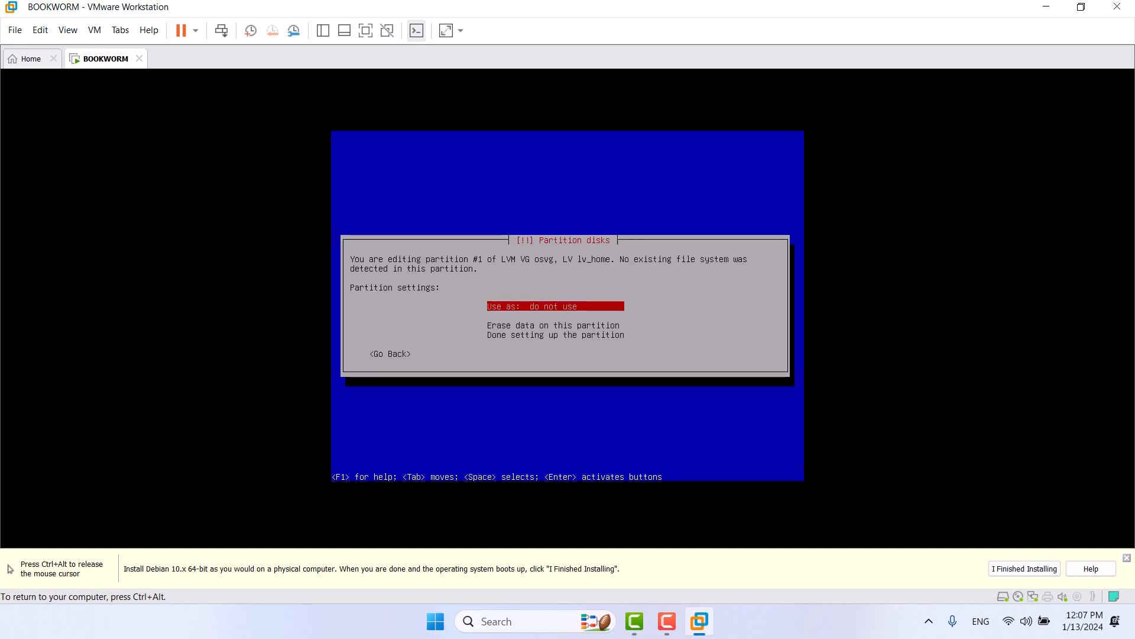
pyautogui.press('Return')
pyautogui.press('Return')
pyautogui.press('Down')
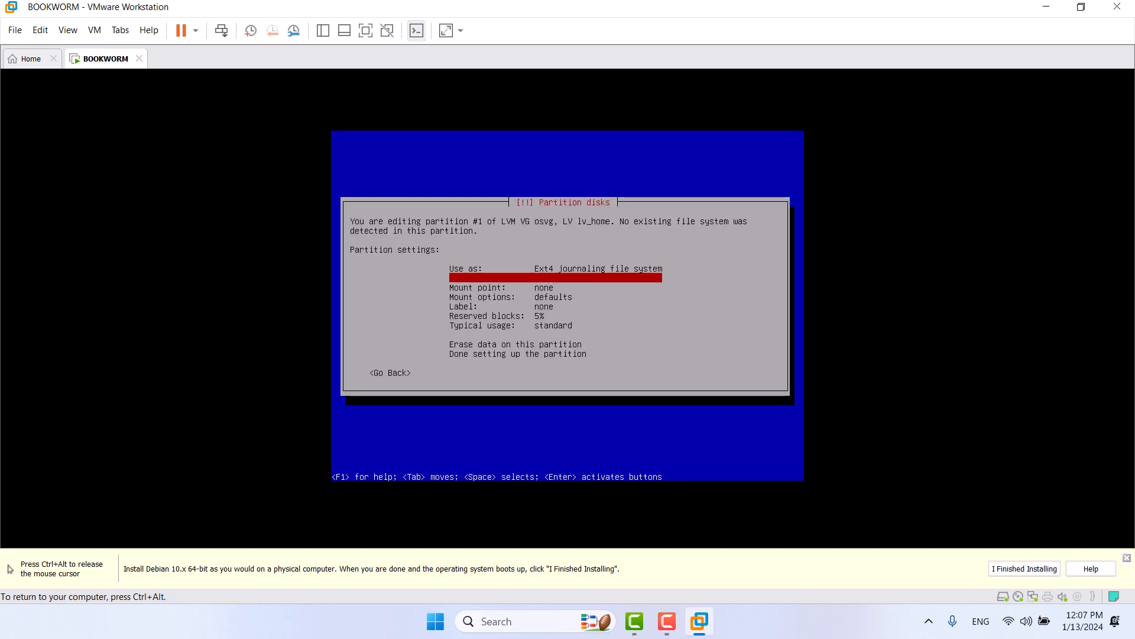
pyautogui.press('Return')
pyautogui.press('Down')
pyautogui.press('Down')
pyautogui.press('Return')
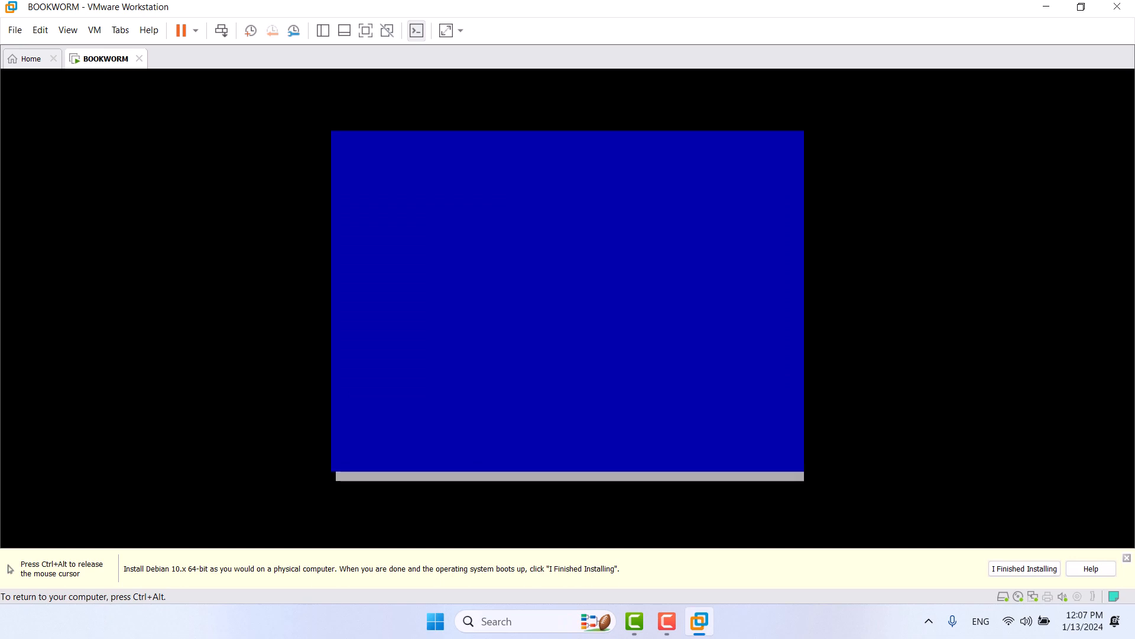
pyautogui.press('Down')
pyautogui.press('Down')
pyautogui.press('Return')
pyautogui.write('home')
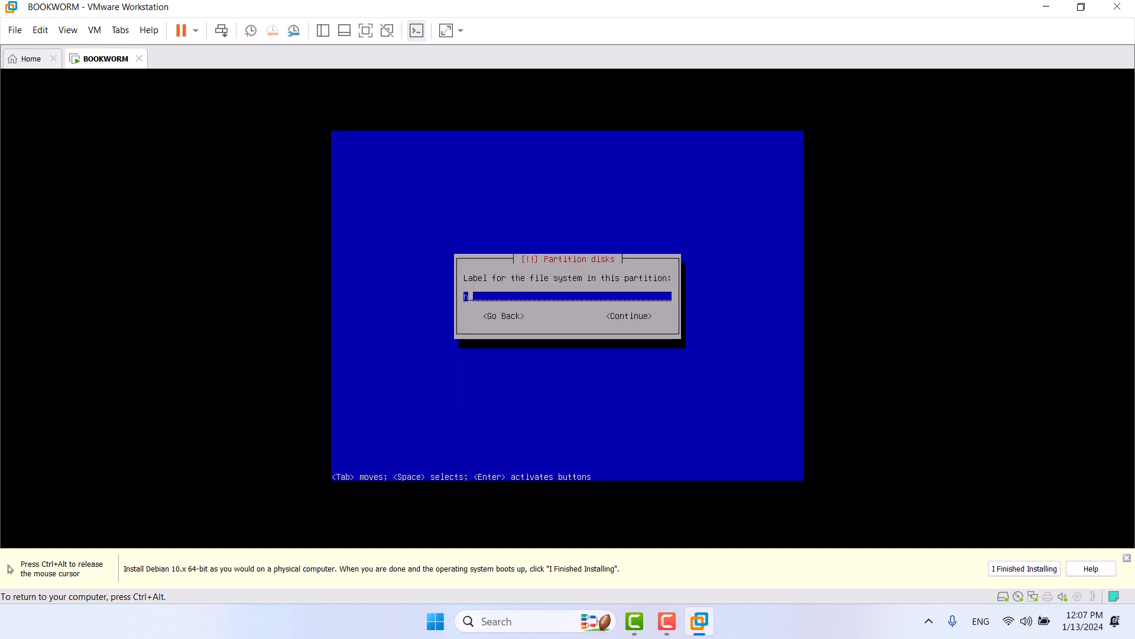
pyautogui.press('Return')
pyautogui.press('Down')
pyautogui.press('Down')
pyautogui.press('Down')
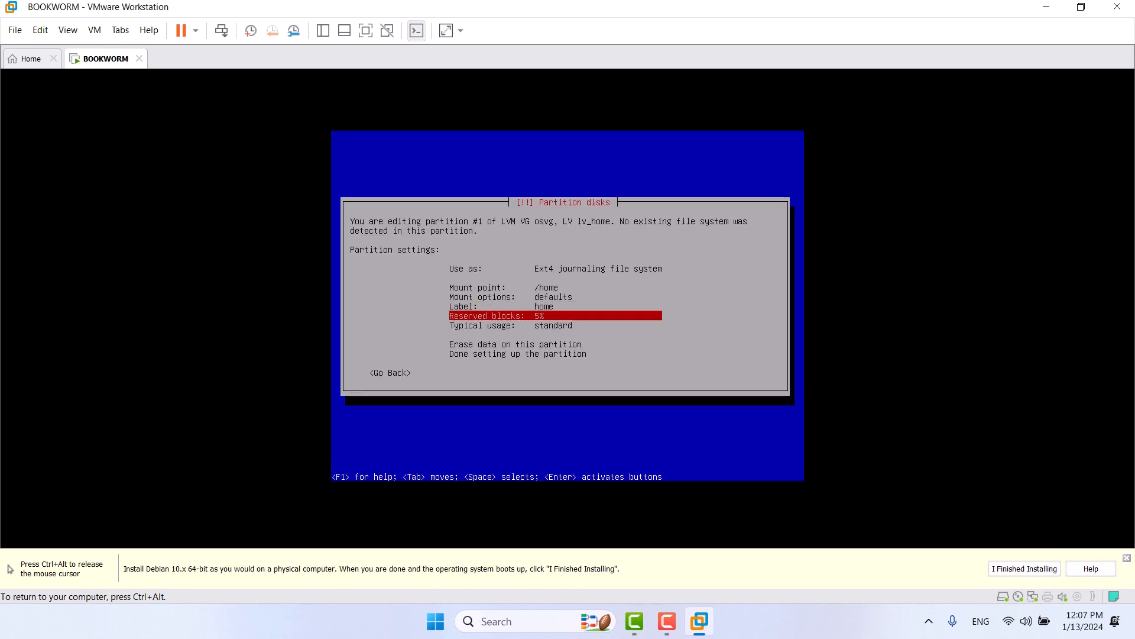
pyautogui.press('Down')
pyautogui.press('Return')
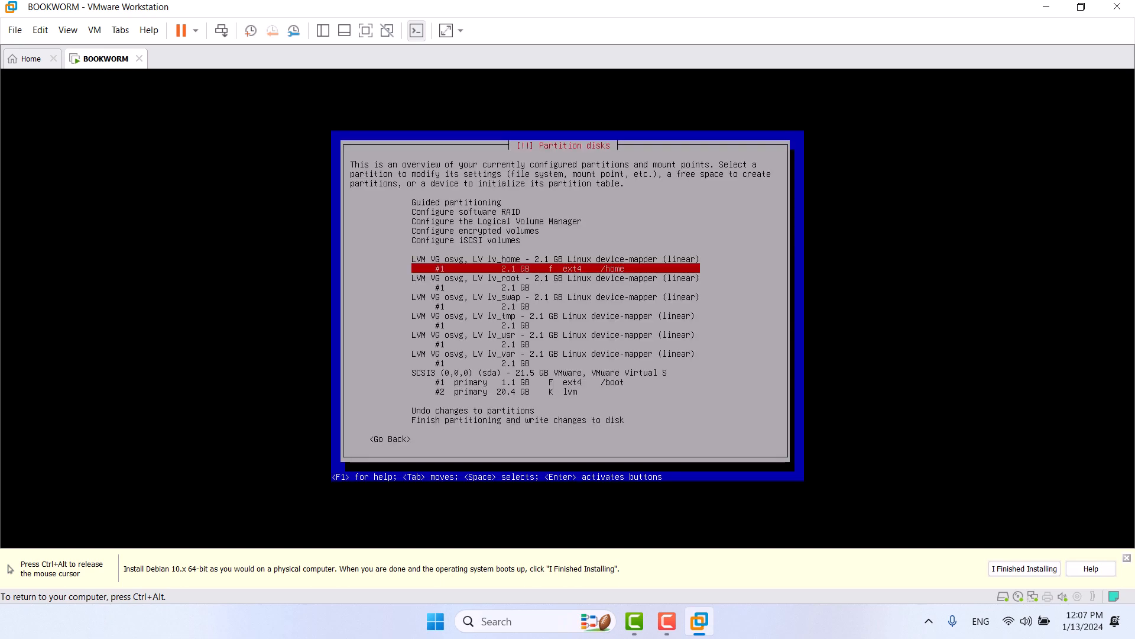
# Step: Format lv_root as Ext4, mount it at /, and label it 'root'
pyautogui.press('Down')
pyautogui.press('Down')
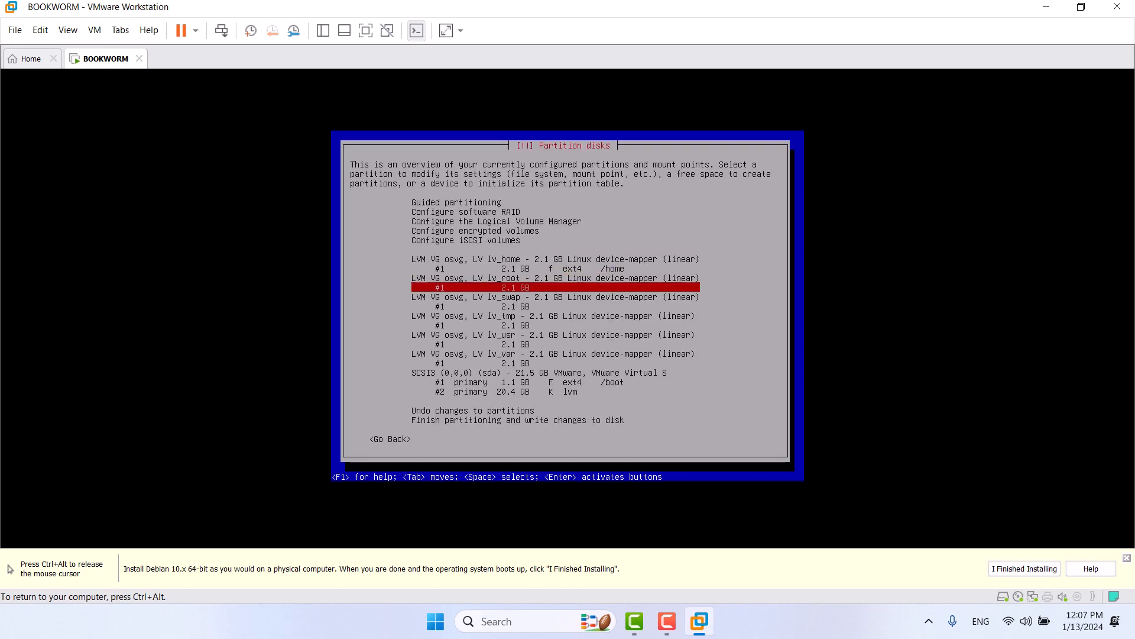
pyautogui.press('Return')
pyautogui.press('Up')
pyautogui.press('Return')
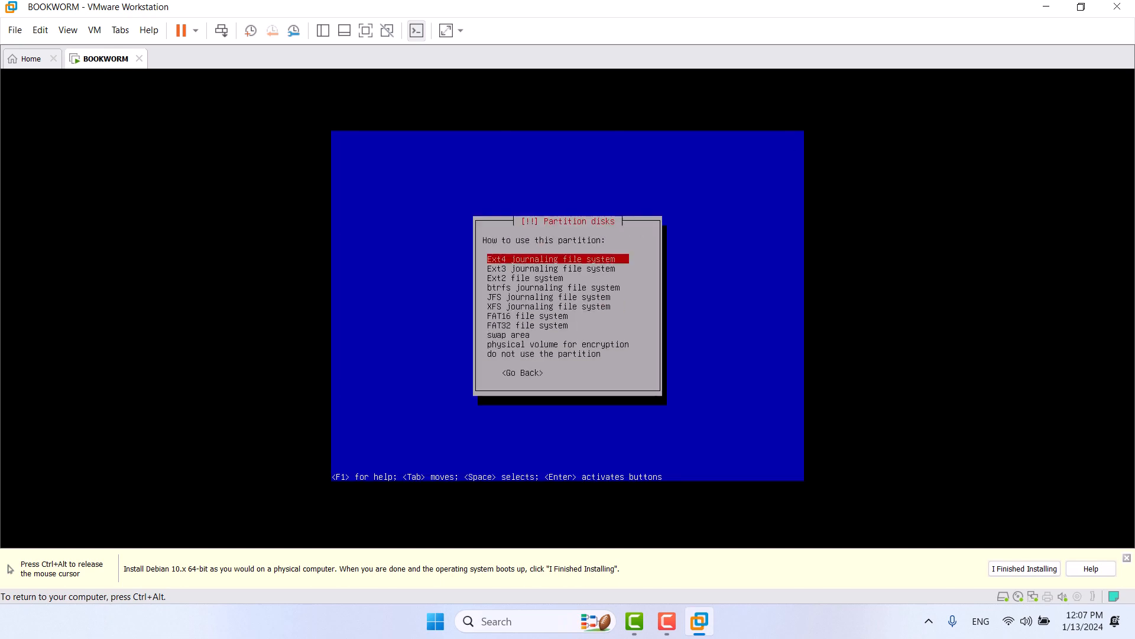
pyautogui.press('Return')
pyautogui.press('Down')
pyautogui.press('Return')
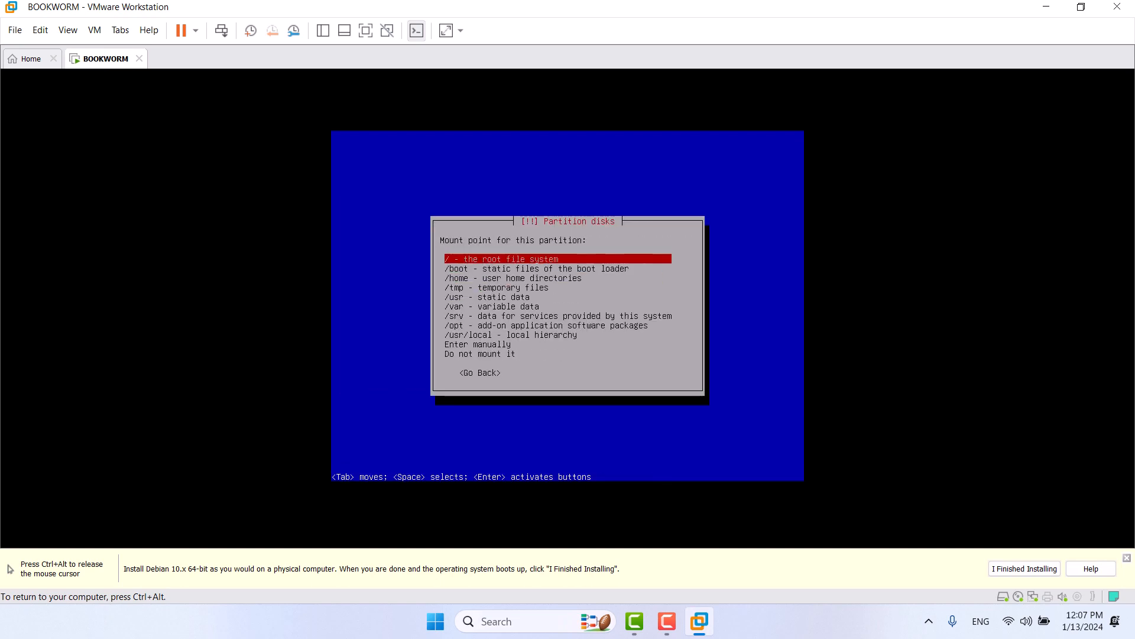
pyautogui.press('Down')
pyautogui.press('Down')
pyautogui.press('Down')
pyautogui.press('Up')
pyautogui.press('Up')
pyautogui.press('Up')
pyautogui.press('Return')
pyautogui.press('Down')
pyautogui.press('Down')
pyautogui.press('Return')
pyautogui.write('root')
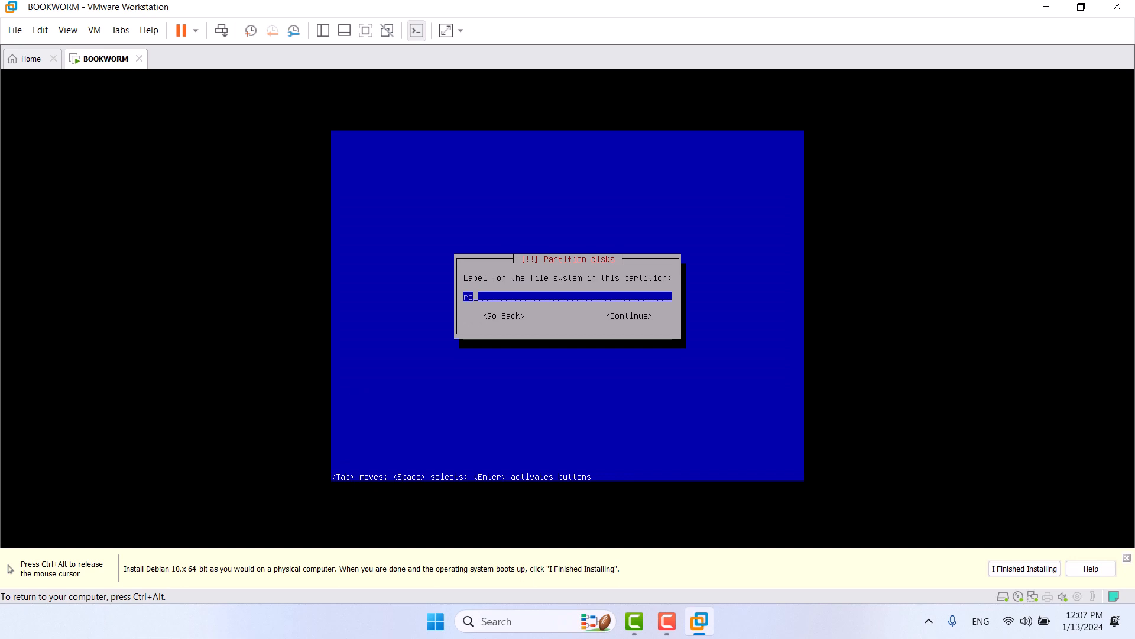
pyautogui.press('Return')
pyautogui.press('Down')
# Step: Set lv_swap to be used as a swap area
pyautogui.press('Down')
pyautogui.press('Down')
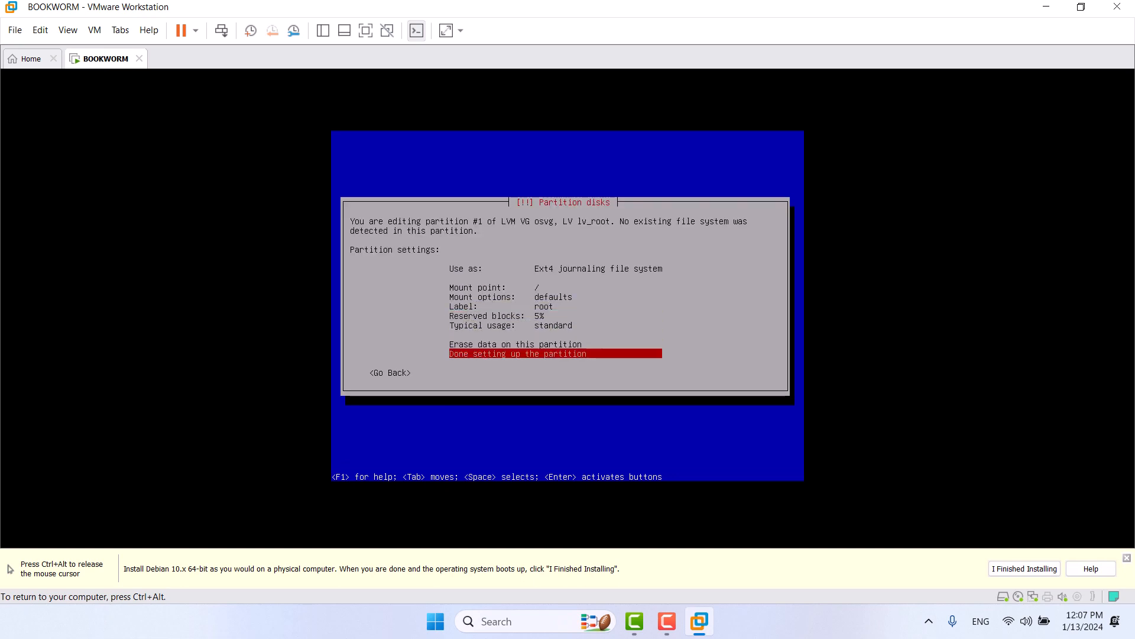
pyautogui.press('Return')
pyautogui.press('Down')
pyautogui.press('Down')
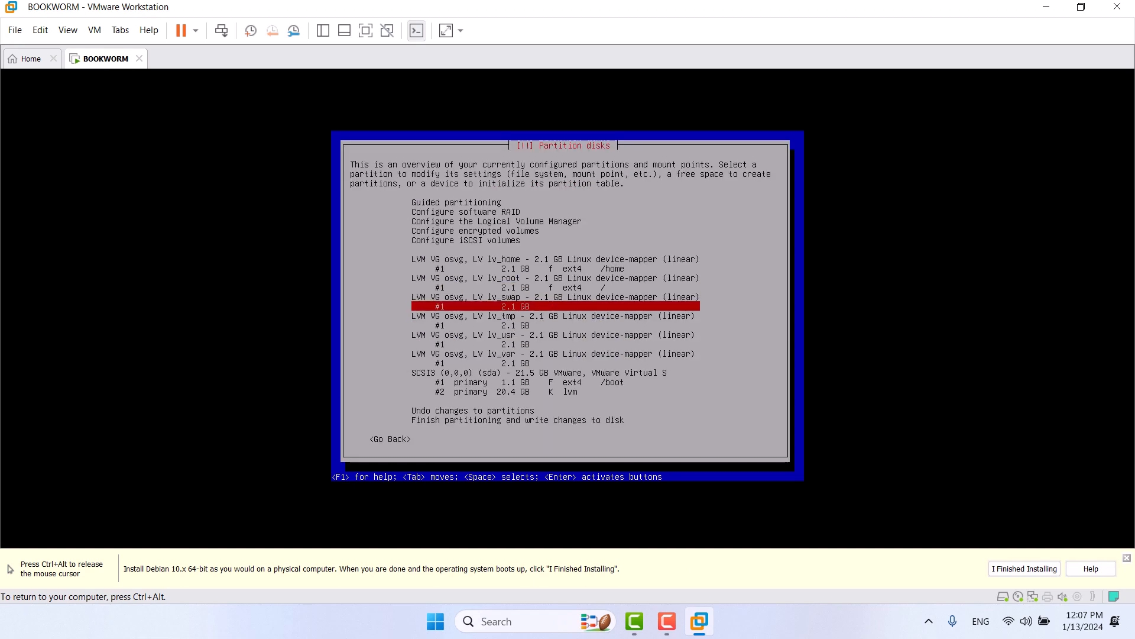
pyautogui.press('Return')
pyautogui.press('Up')
pyautogui.press('Up')
pyautogui.press('Return')
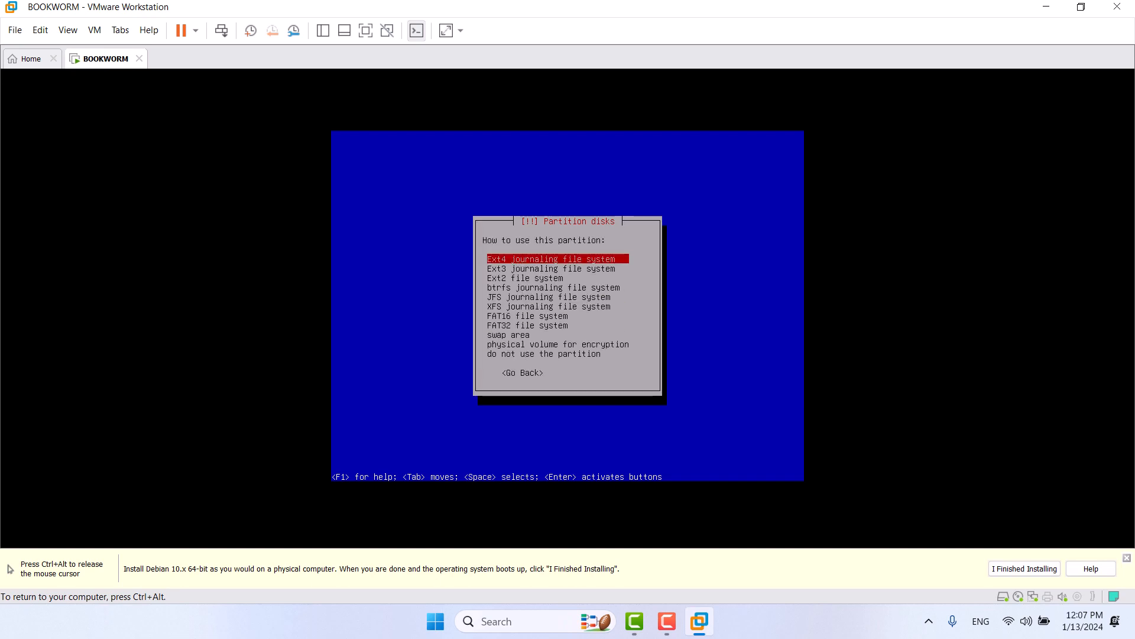
pyautogui.press('Down')
pyautogui.press('Down')
pyautogui.press('Down')
pyautogui.press('Down')
pyautogui.press('Down')
pyautogui.press('Down')
pyautogui.press('Down')
pyautogui.press('Down')
pyautogui.press('Return')
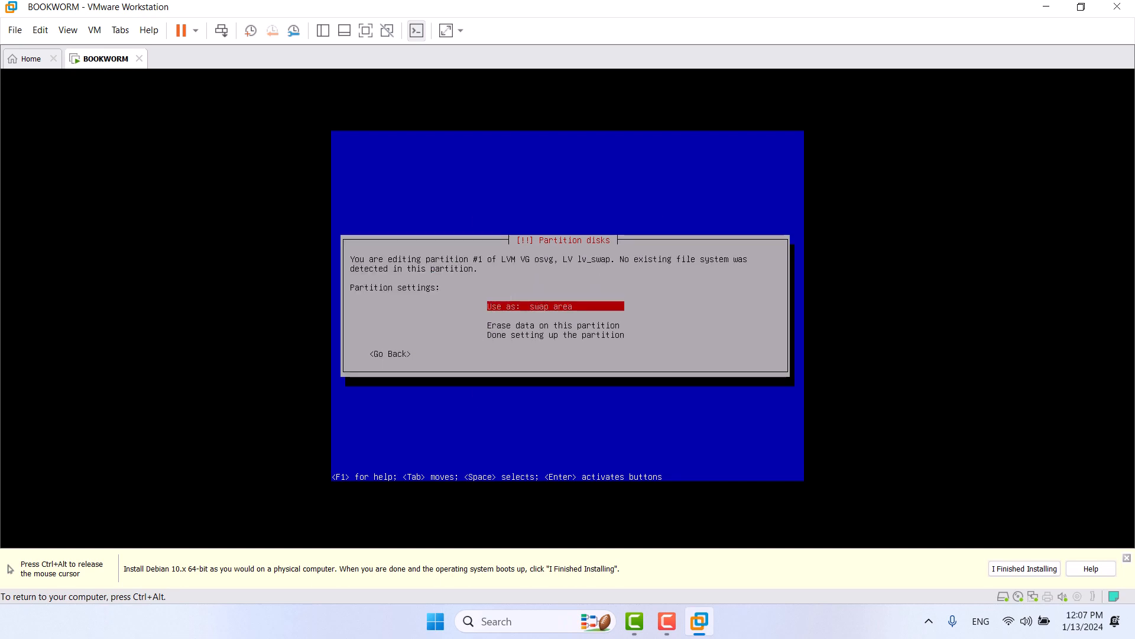
pyautogui.press('Down')
pyautogui.press('Down')
pyautogui.press('Return')
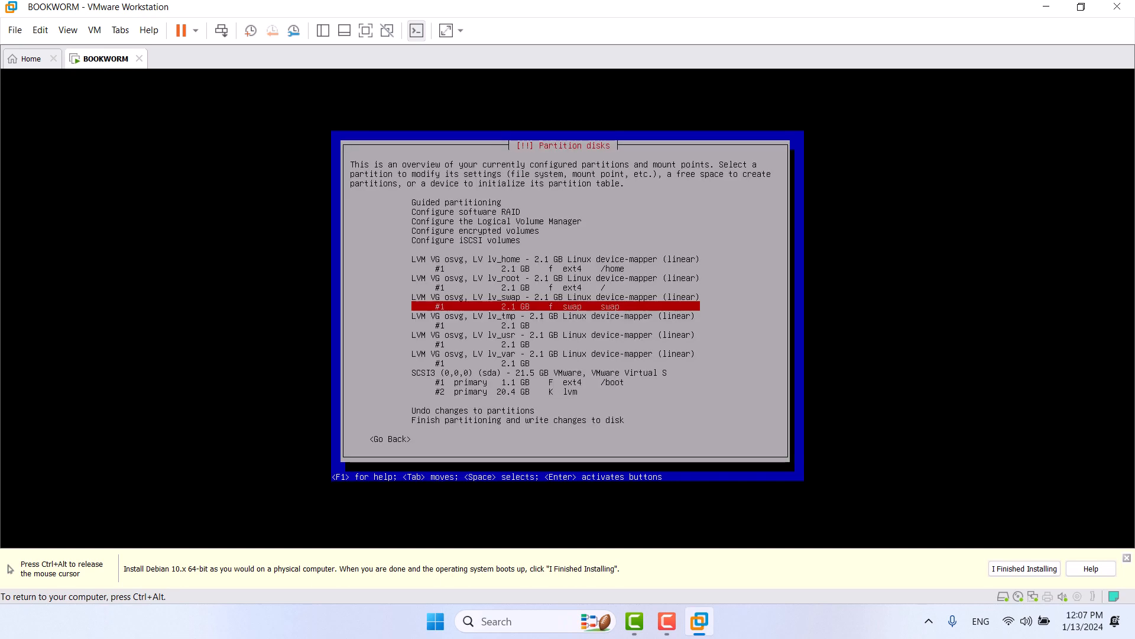
# Step: Format lv_tmp as Ext4, mount it at /tmp, and label it 'tmp'
pyautogui.press('Down')
pyautogui.press('Return')
pyautogui.press('Up')
pyautogui.press('Up')
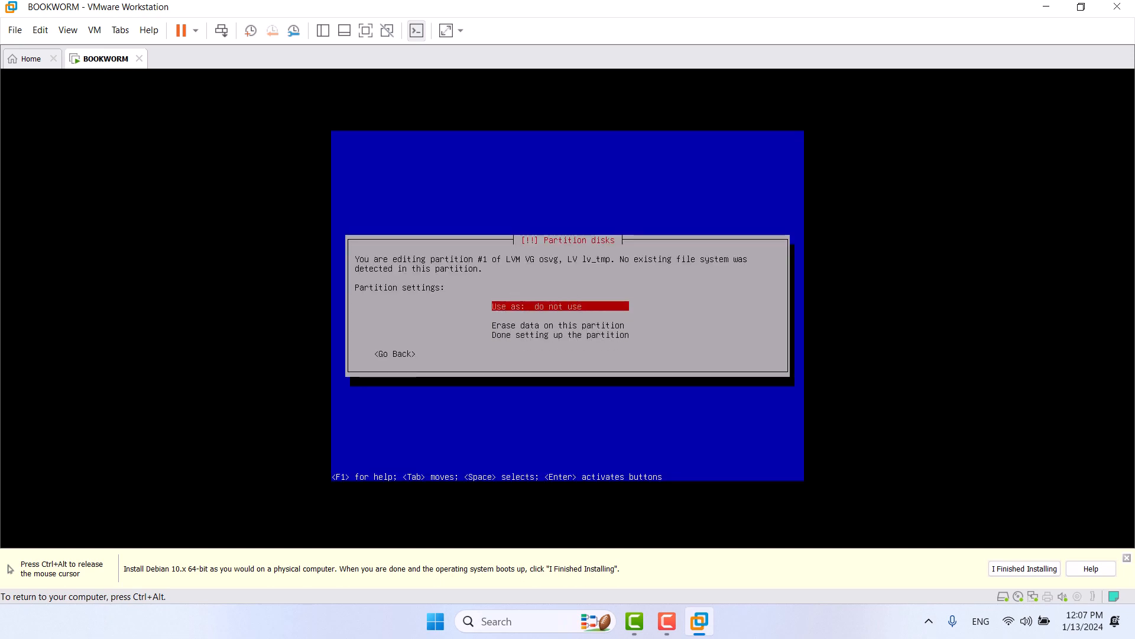
pyautogui.press('Return')
pyautogui.press('Up')
pyautogui.press('Up')
pyautogui.press('Up')
pyautogui.press('Up')
pyautogui.press('Up')
pyautogui.press('Up')
pyautogui.press('Up')
pyautogui.press('Up')
pyautogui.press('Return')
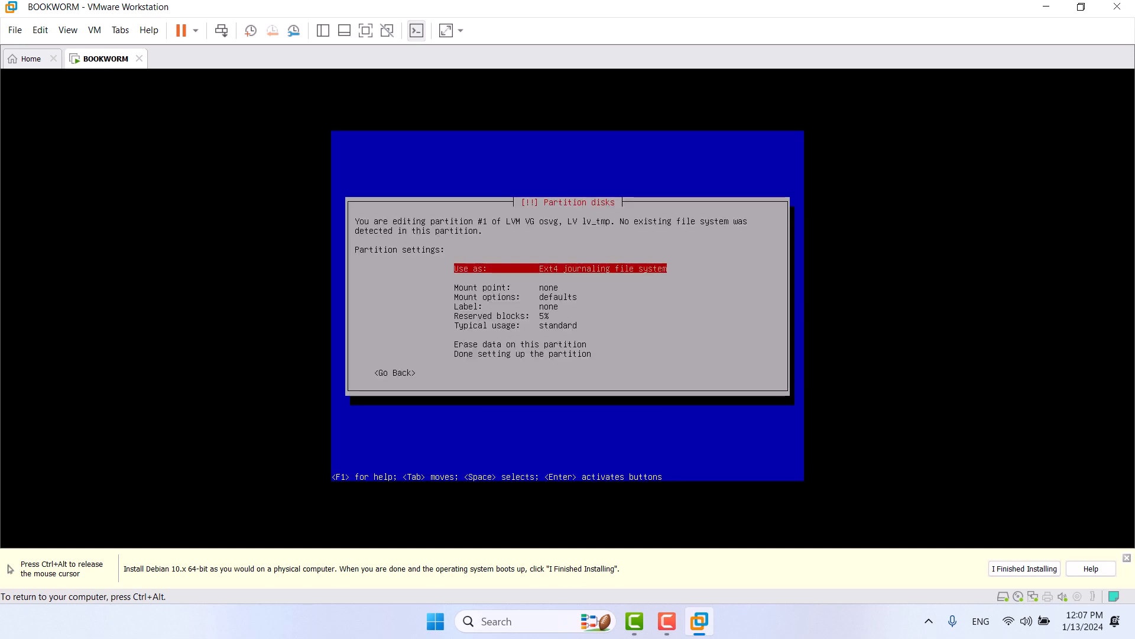
pyautogui.press('Down')
pyautogui.press('Return')
pyautogui.press('Down')
pyautogui.press('Down')
pyautogui.press('Down')
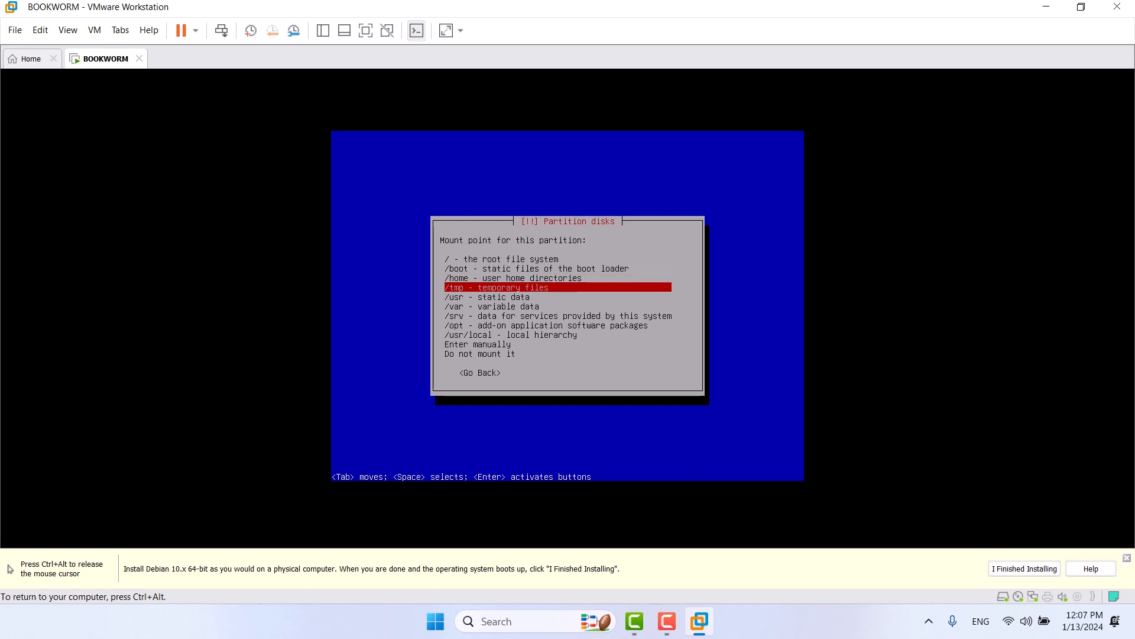
pyautogui.press('Return')
pyautogui.press('Down')
pyautogui.press('Down')
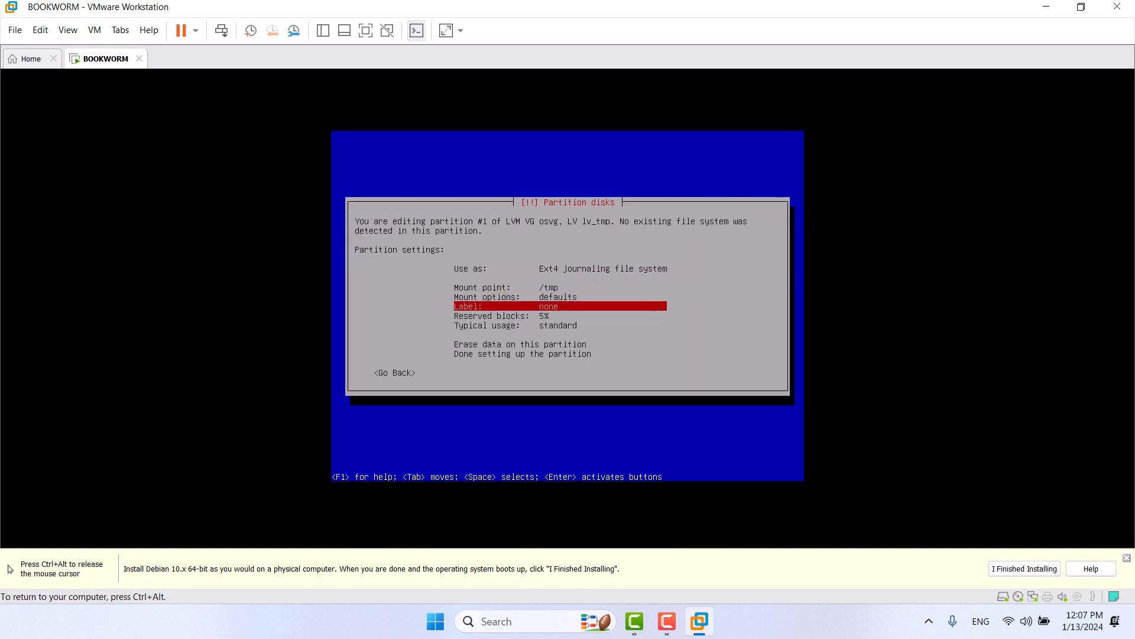
pyautogui.press('Return')
pyautogui.write('tmp')
pyautogui.press('Return')
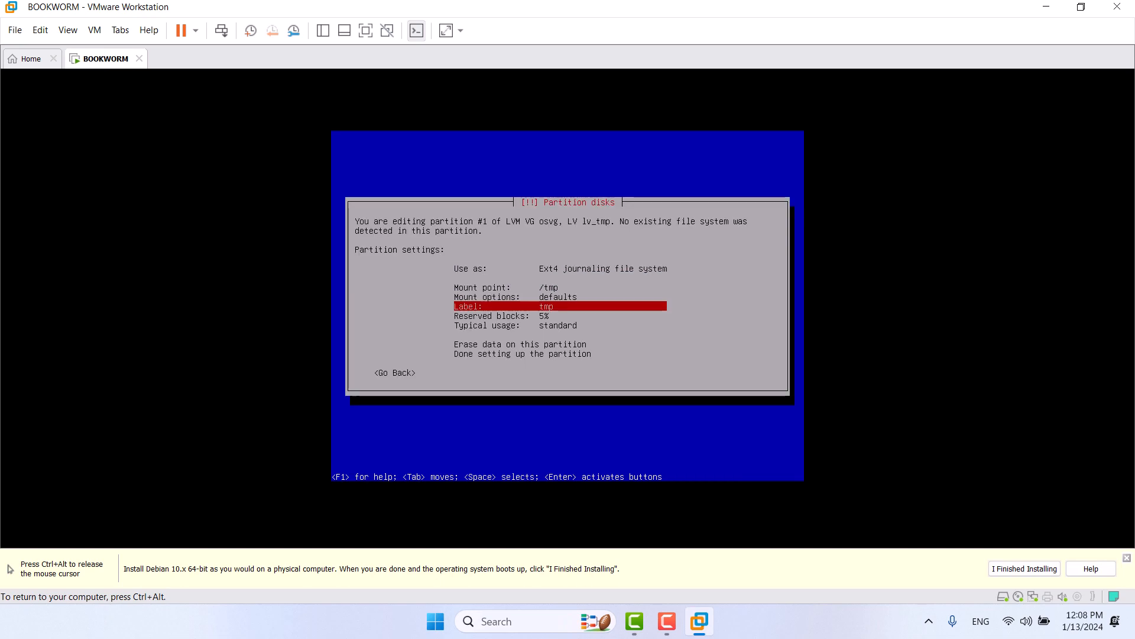
pyautogui.press('Down')
pyautogui.press('Down')
pyautogui.press('Down')
pyautogui.press('Down')
pyautogui.press('Return')
# Step: Format lv_usr as Ext4, mount it at /usr, and label it 'usr'
pyautogui.press('Down')
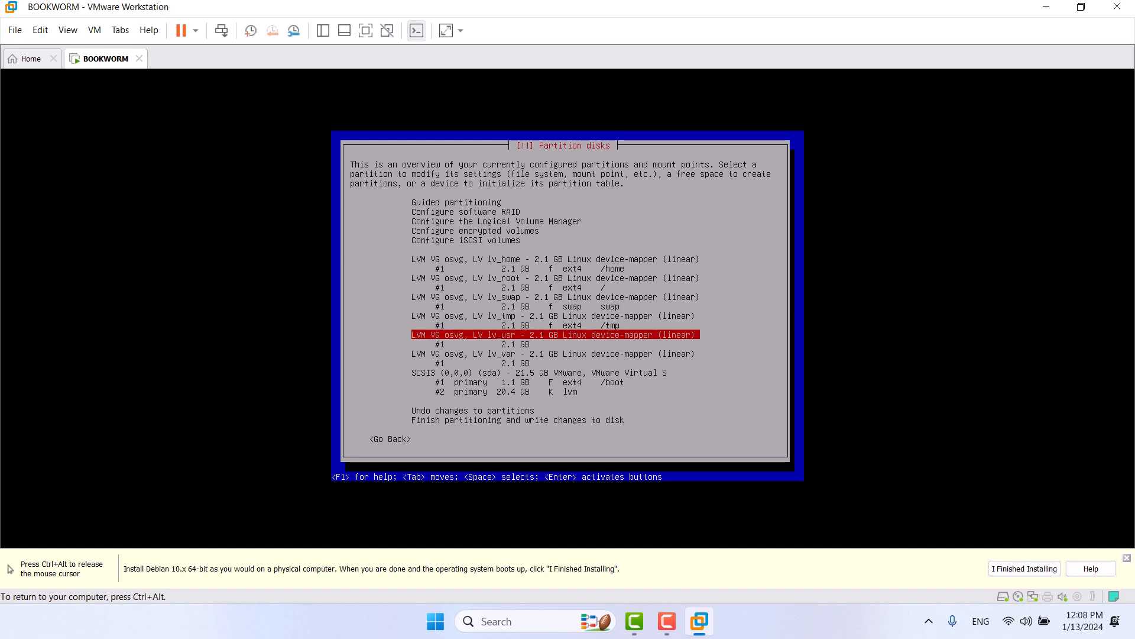
pyautogui.press('Down')
pyautogui.press('Return')
pyautogui.press('Up')
pyautogui.press('Up')
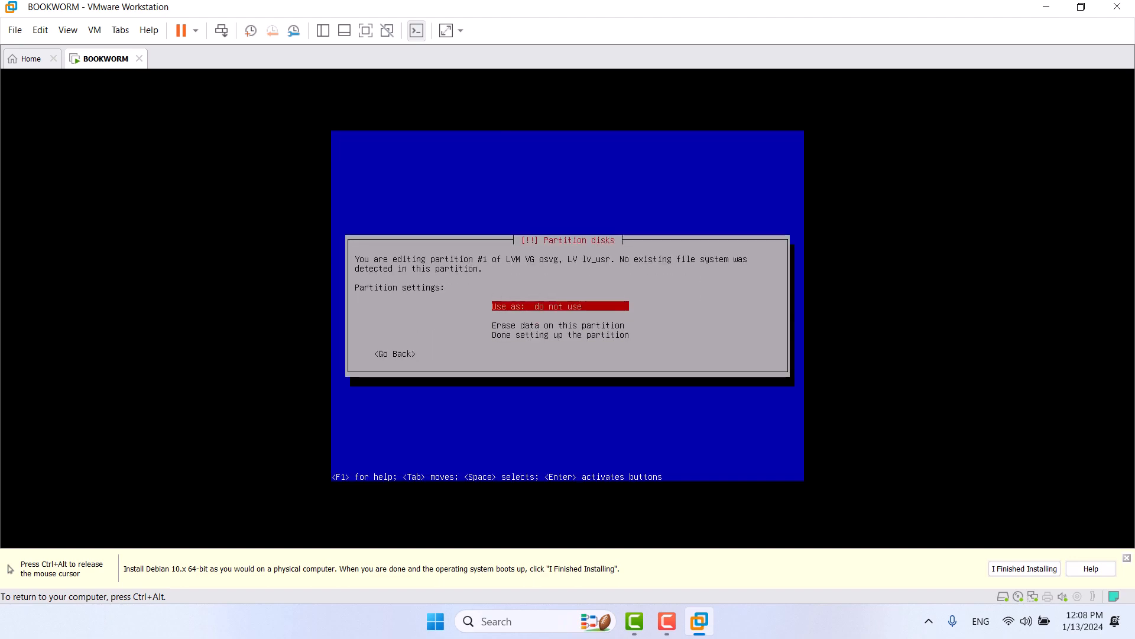
pyautogui.press('Return')
pyautogui.press('Return')
pyautogui.press('Down')
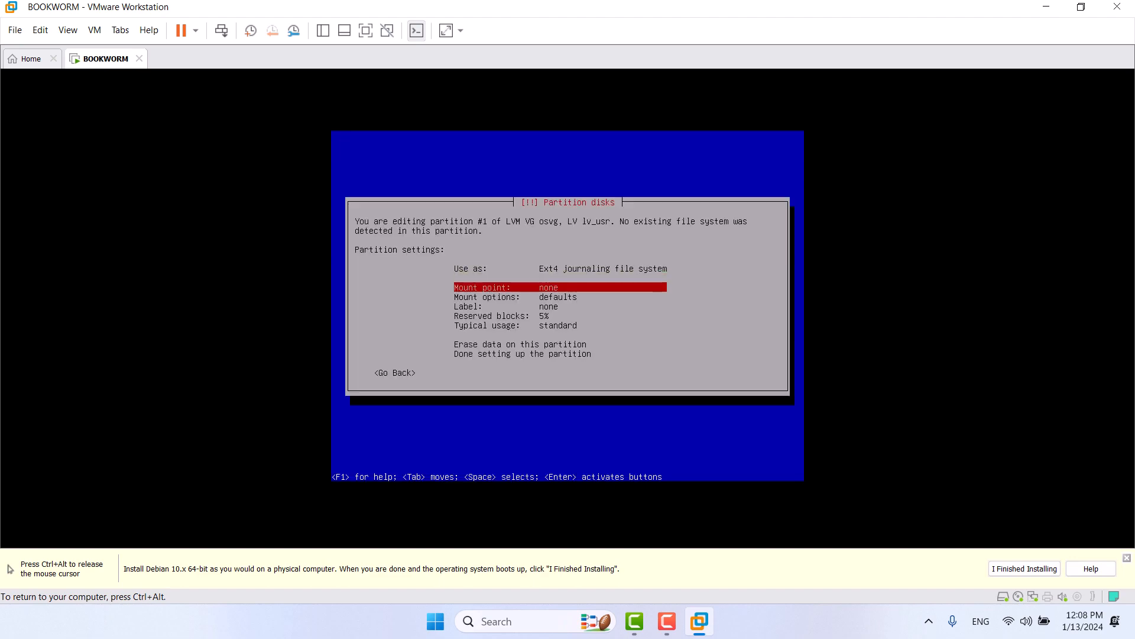
pyautogui.press('Return')
pyautogui.press('Down')
pyautogui.press('Down')
pyautogui.press('Down')
pyautogui.press('Down')
pyautogui.press('Return')
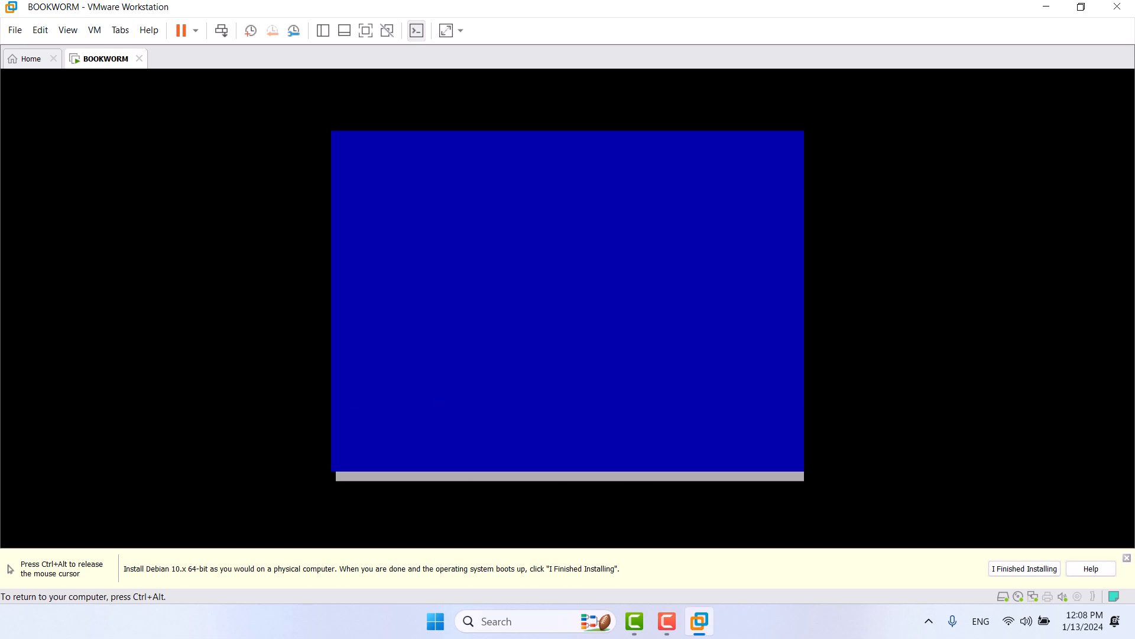
pyautogui.press('Down')
pyautogui.press('Down')
pyautogui.press('Down')
pyautogui.press('Down')
pyautogui.press('Up')
pyautogui.press('Up')
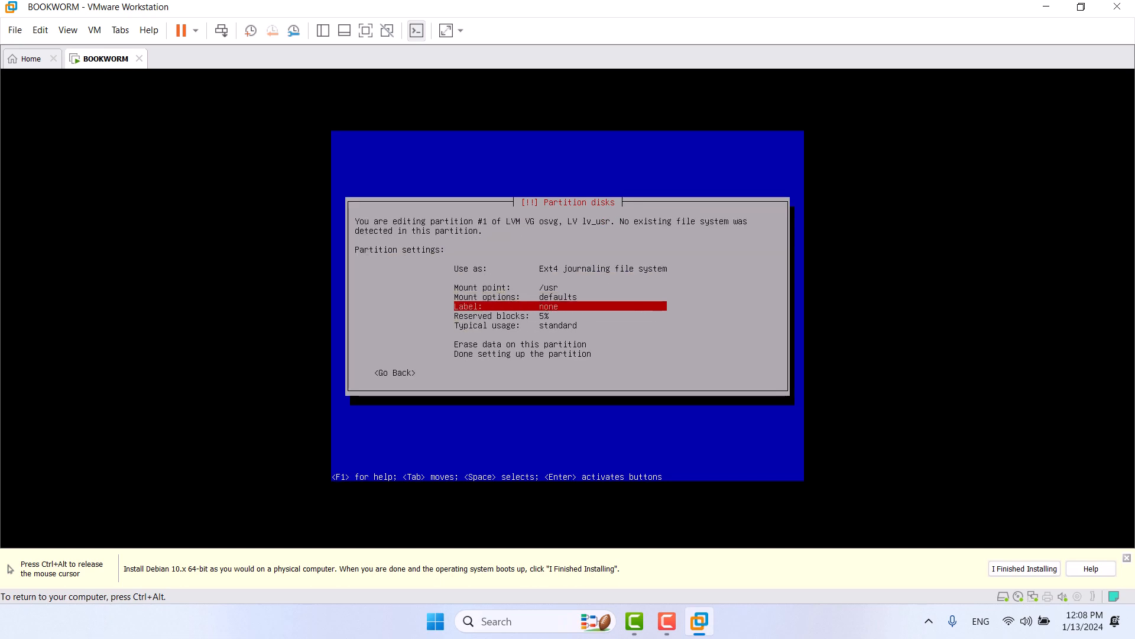
pyautogui.press('Return')
pyautogui.write('usr')
pyautogui.press('Return')
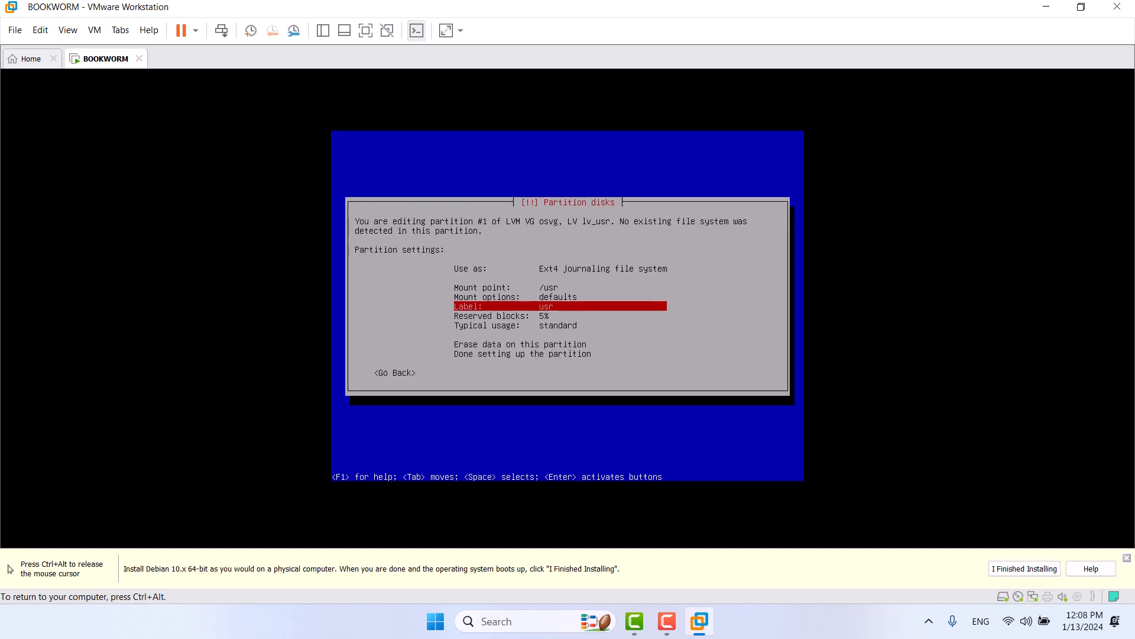
pyautogui.press('Down')
pyautogui.press('Down')
pyautogui.press('Down')
# Step: Format lv_var as Ext4 and label it 'var'
pyautogui.press('Down')
pyautogui.press('Down')
pyautogui.press('Return')
pyautogui.press('Down')
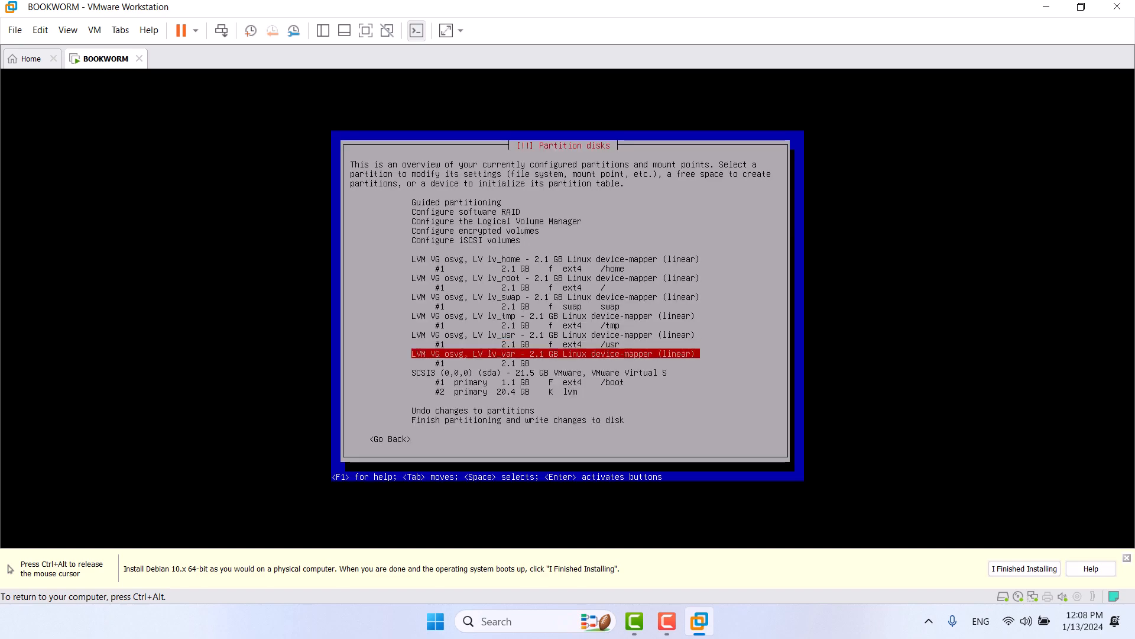
pyautogui.press('Down')
pyautogui.press('Return')
pyautogui.press('Up')
pyautogui.press('Up')
pyautogui.press('Return')
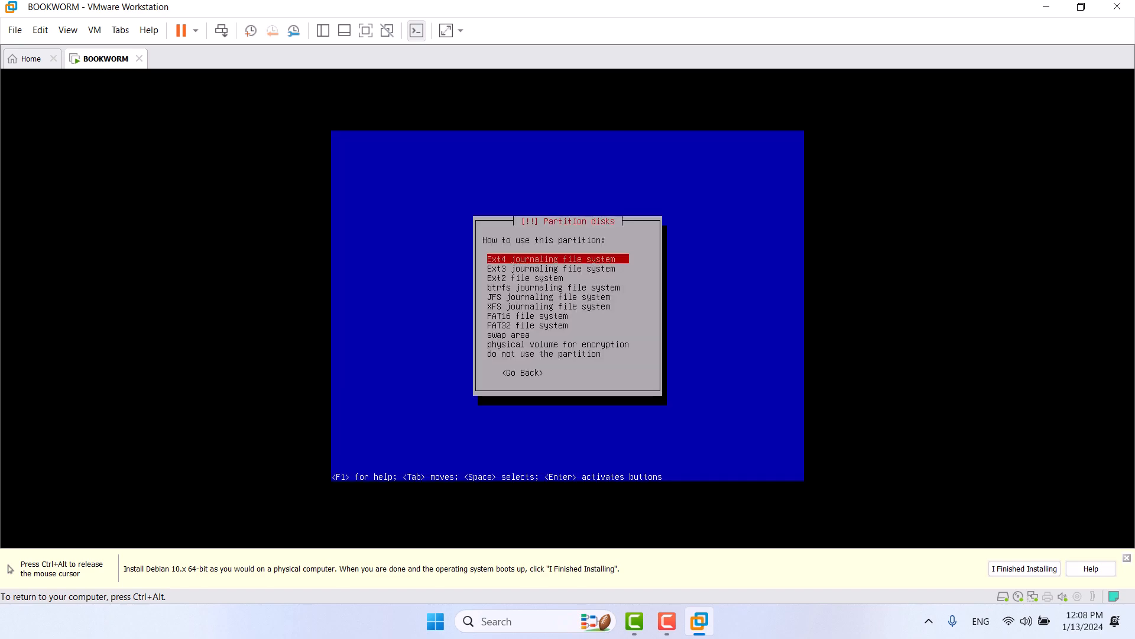
pyautogui.press('Return')
pyautogui.press('Down')
pyautogui.press('Down')
pyautogui.press('Down')
pyautogui.press('Return')
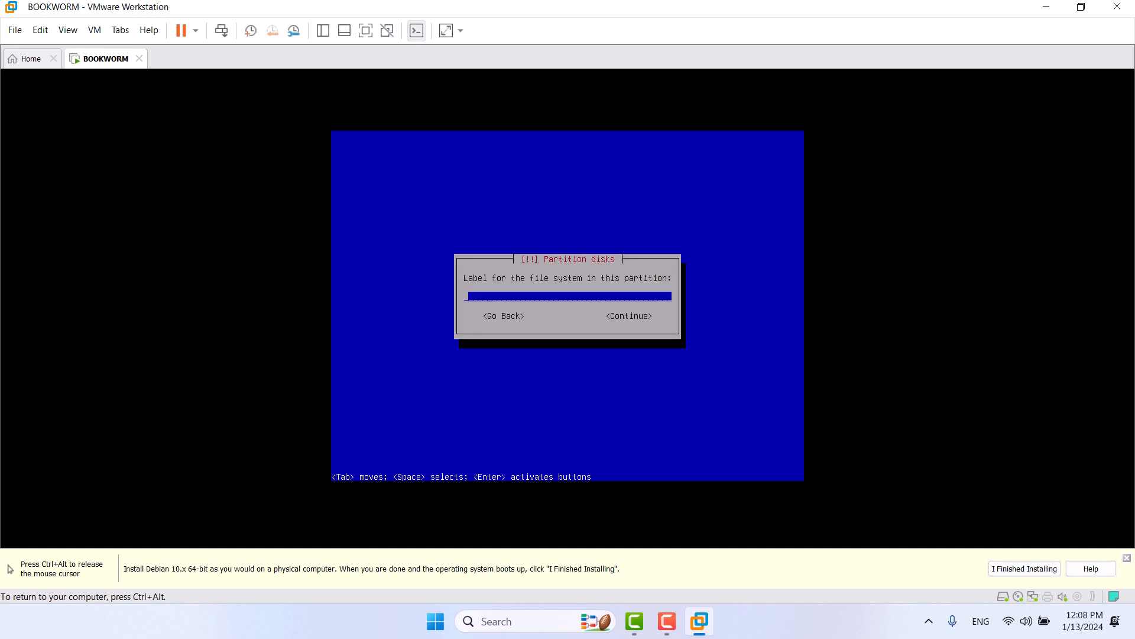
pyautogui.write('var')
pyautogui.press('Return')
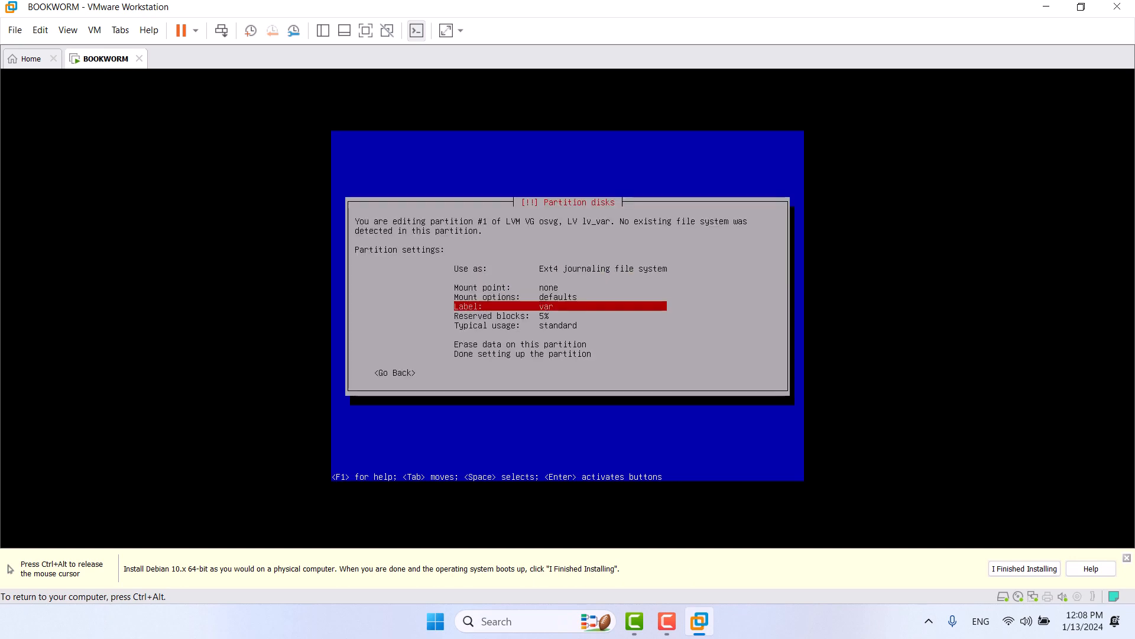
pyautogui.press('Down')
pyautogui.press('Down')
pyautogui.press('Down')
pyautogui.press('Down')
pyautogui.press('Return')
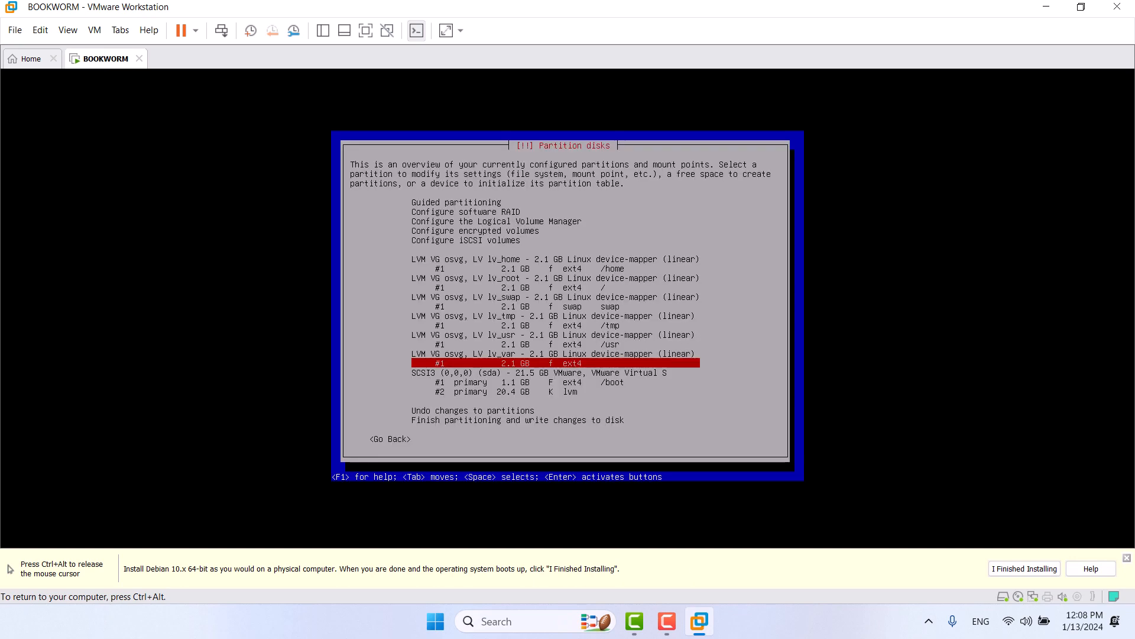
# Step: Reopen lv_root and review the mount point list, keeping it mounted at /
pyautogui.press('Up')
pyautogui.press('Up')
pyautogui.press('Up')
pyautogui.press('Up')
pyautogui.press('Up')
pyautogui.press('Up')
pyautogui.press('Up')
pyautogui.press('Up')
pyautogui.press('Up')
pyautogui.press('Up')
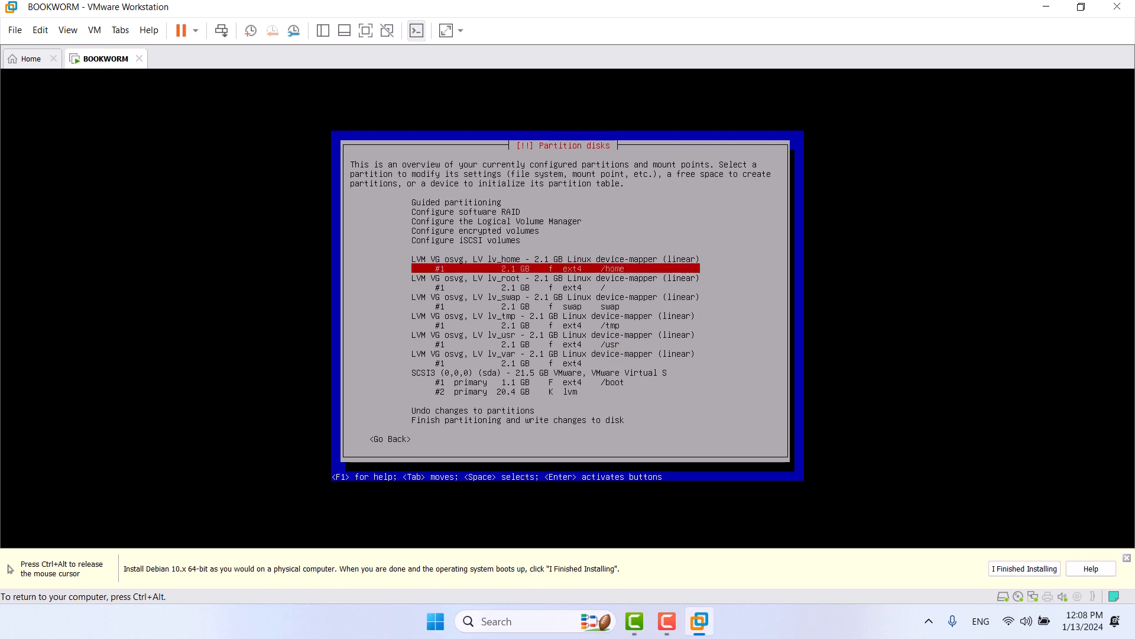
pyautogui.press('Down')
pyautogui.press('Down')
pyautogui.press('Return')
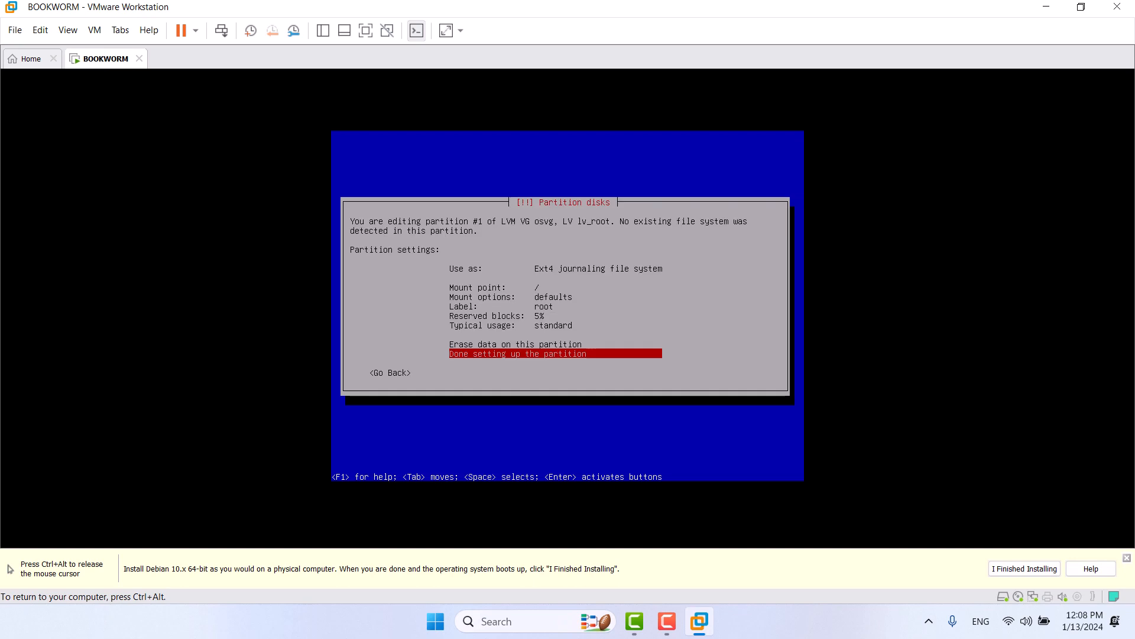
pyautogui.press('Up')
pyautogui.press('Up')
pyautogui.press('Up')
pyautogui.press('Up')
pyautogui.press('Up')
pyautogui.press('Up')
pyautogui.press('Return')
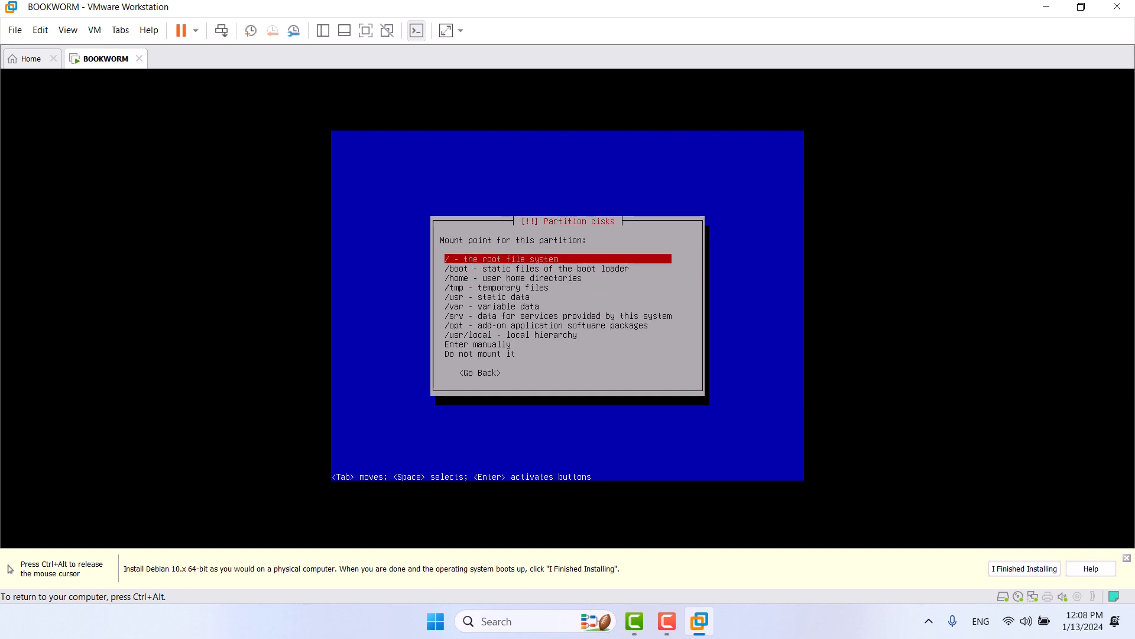
pyautogui.press('Down')
pyautogui.press('Down')
pyautogui.press('Down')
pyautogui.press('Down')
pyautogui.press('Down')
pyautogui.press('Down')
pyautogui.press('Down')
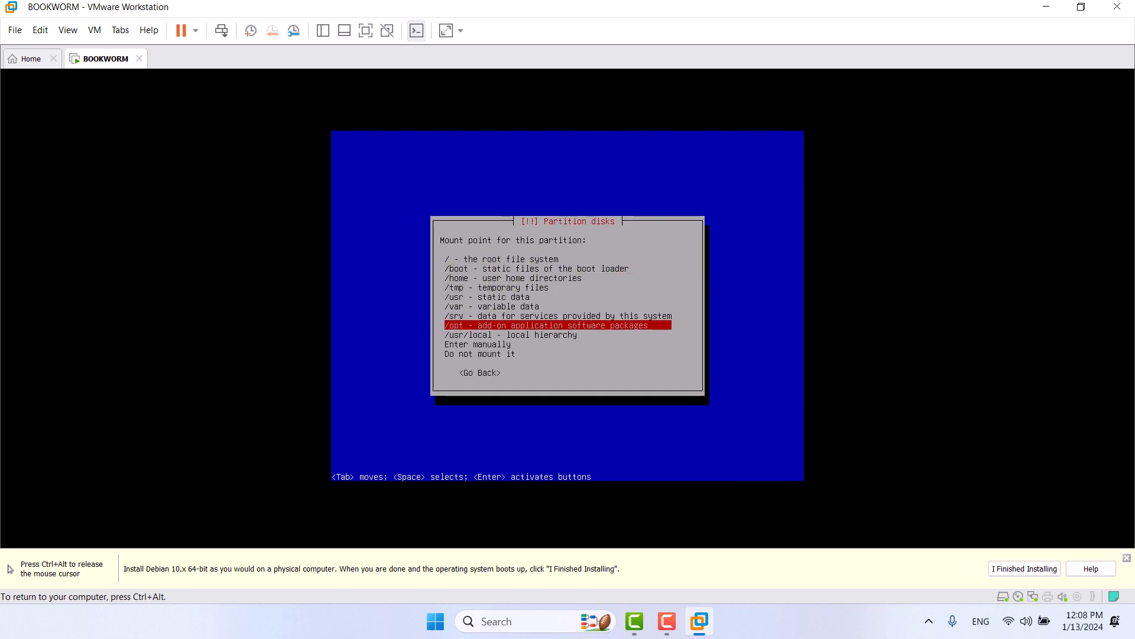
pyautogui.press('Down')
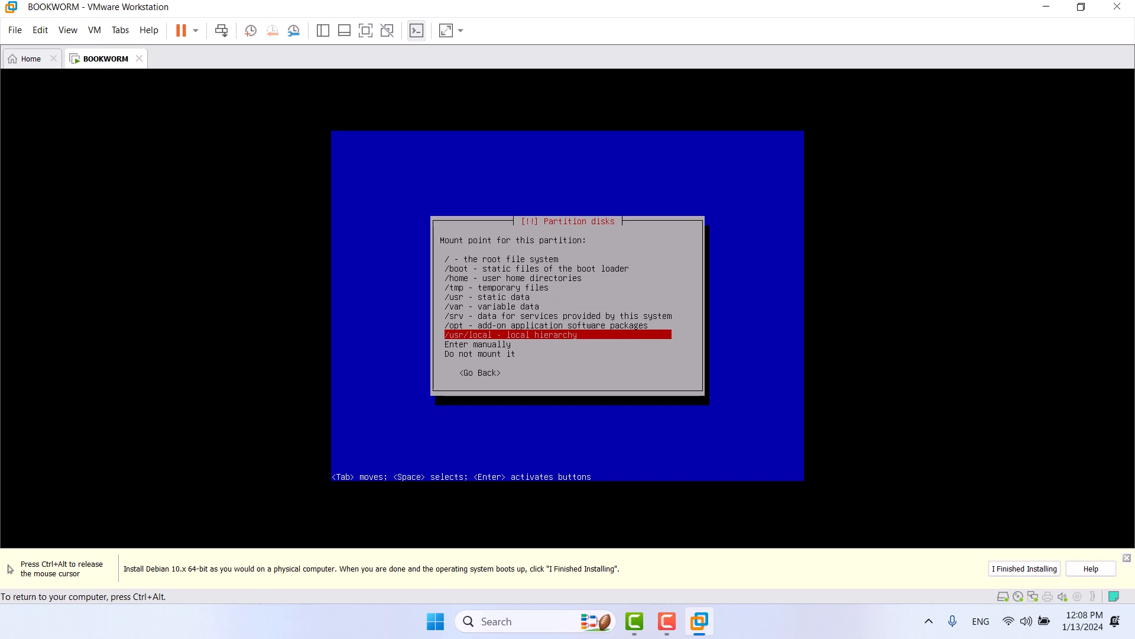
pyautogui.press('Down')
pyautogui.press('Down')
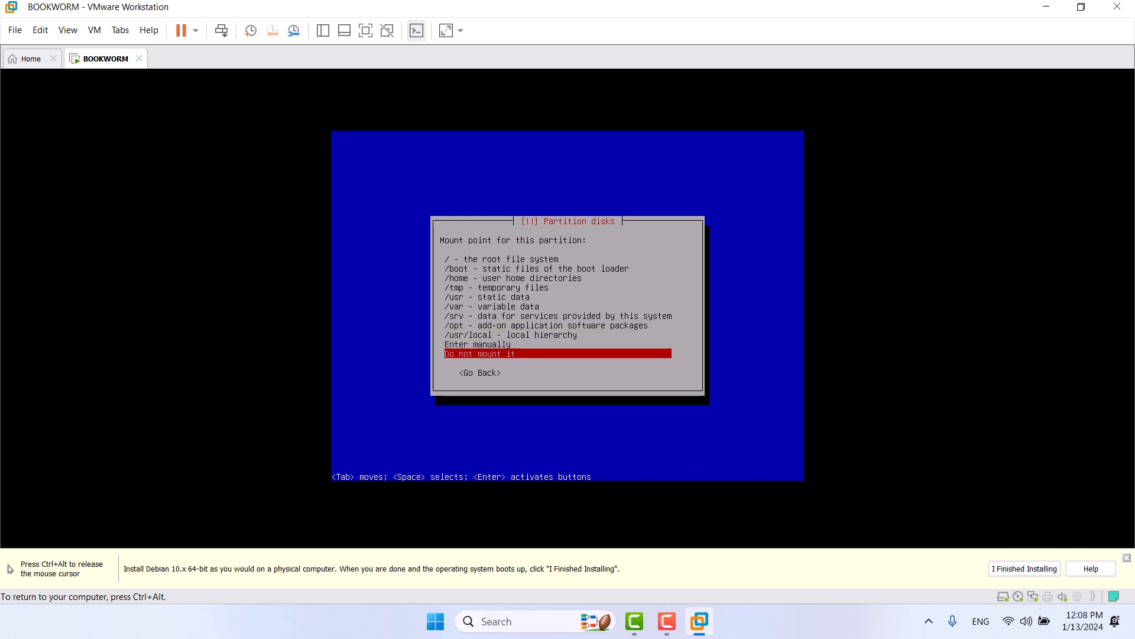
pyautogui.press('Tab')
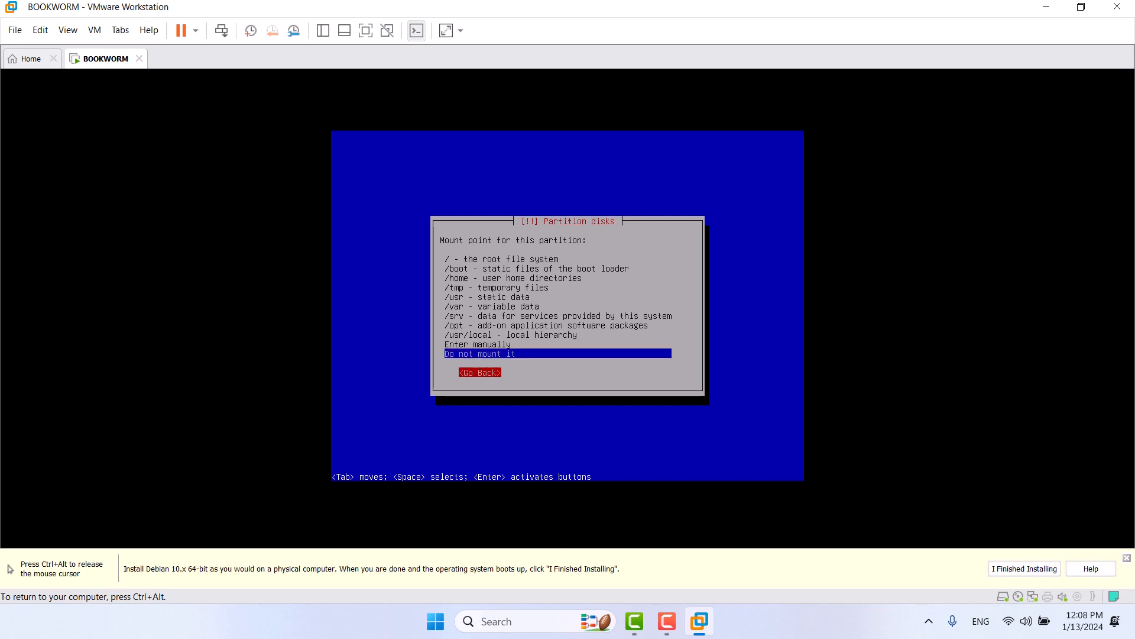
pyautogui.press('Return')
# Step: Close lv_root's settings and choose Finish partitioning, which warns lv_var lacks a mount point
pyautogui.press('Tab')
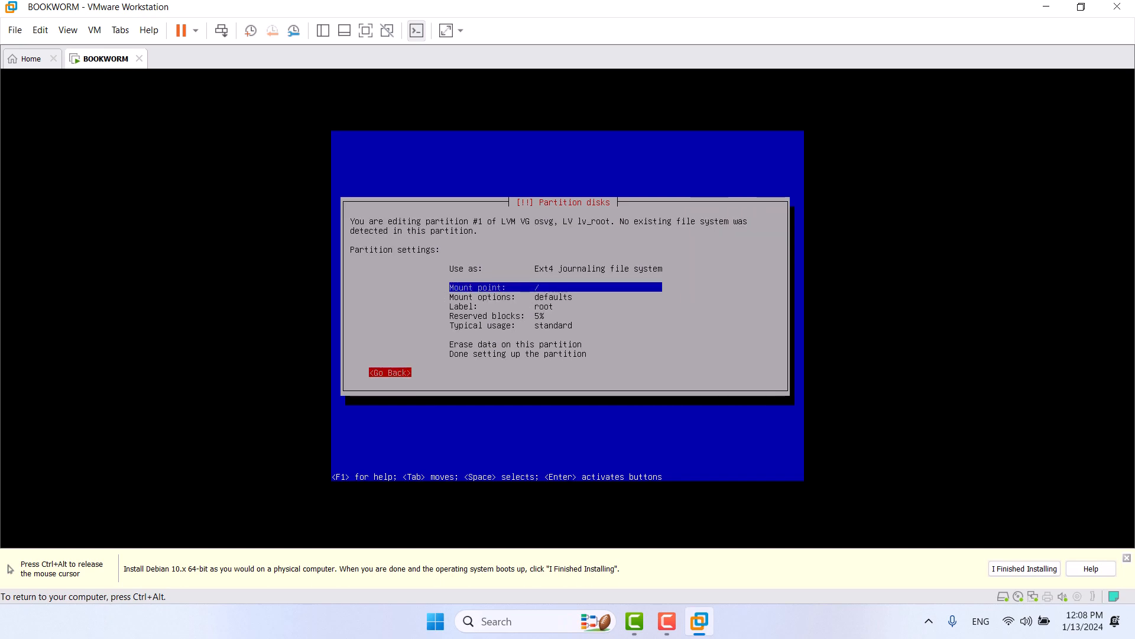
pyautogui.press('Tab')
pyautogui.press('Down')
pyautogui.press('Down')
pyautogui.press('Down')
pyautogui.press('Down')
pyautogui.press('Down')
pyautogui.press('Down')
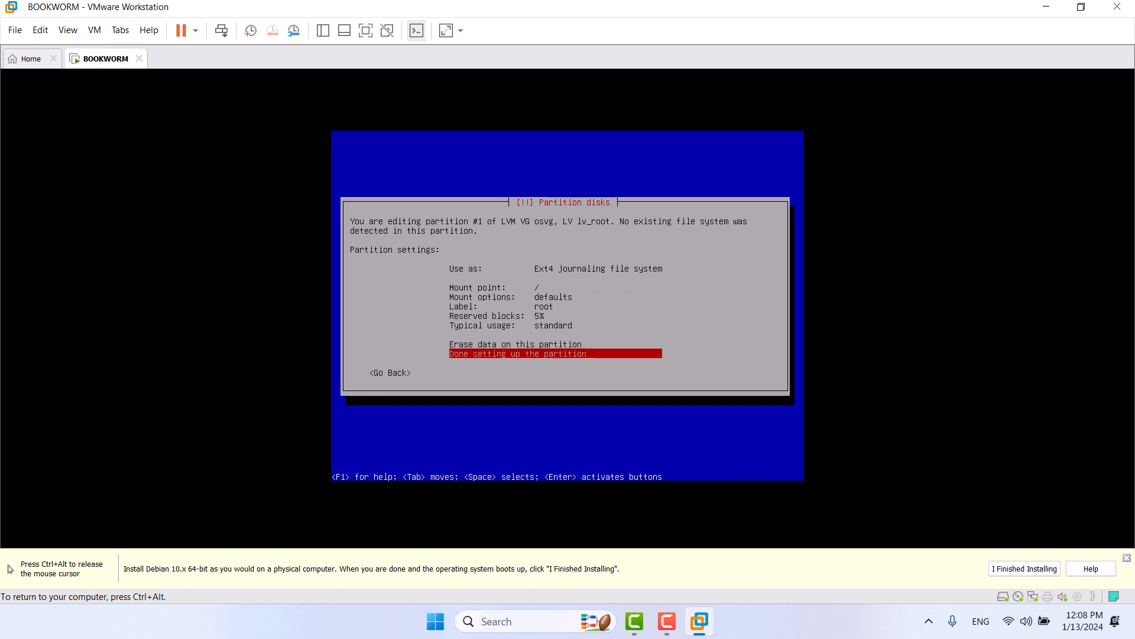
pyautogui.press('Return')
pyautogui.press('Down')
pyautogui.press('Down')
pyautogui.press('Down')
pyautogui.press('Down')
pyautogui.press('Down')
pyautogui.press('Down')
pyautogui.press('Down')
pyautogui.press('Down')
pyautogui.press('Down')
pyautogui.press('Down')
pyautogui.press('Down')
pyautogui.press('Down')
pyautogui.press('Down')
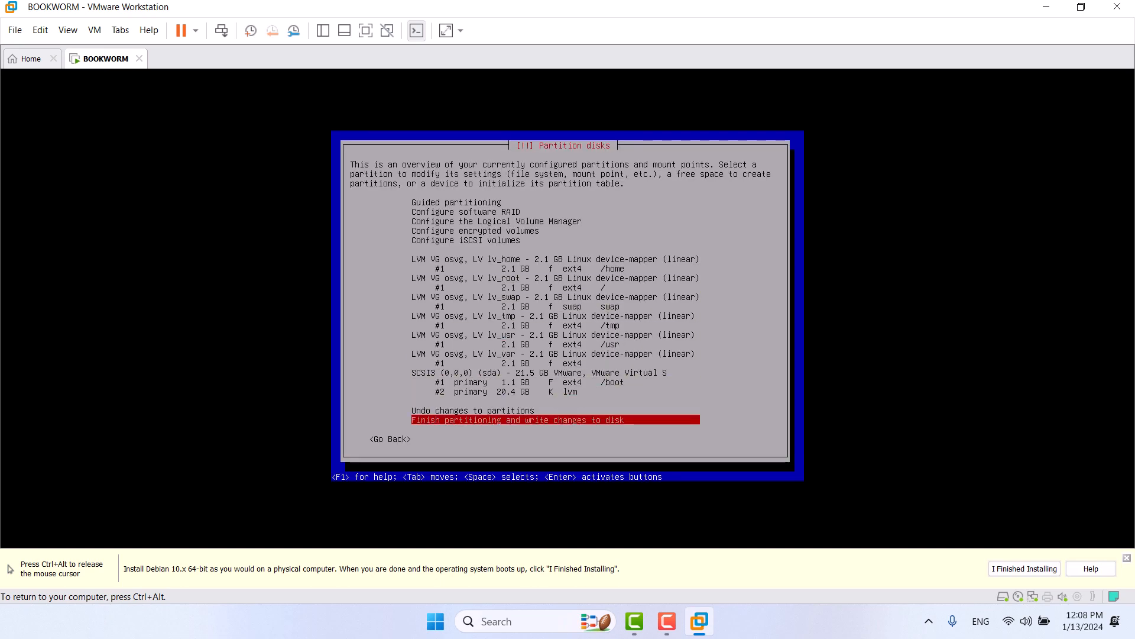
pyautogui.press('Return')
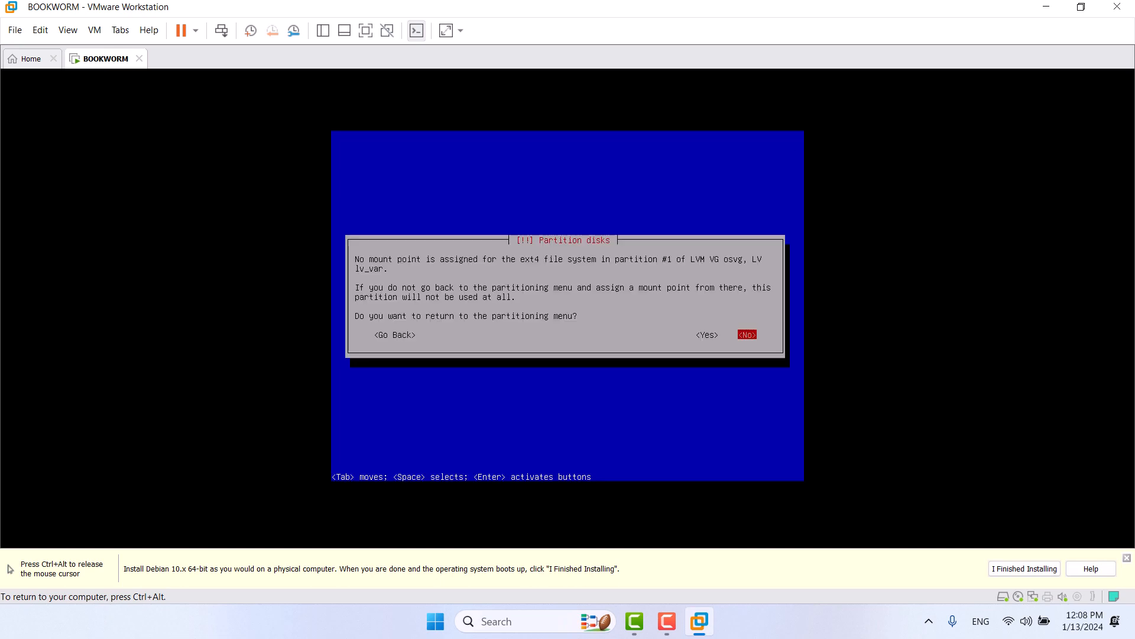
# Step: Answer Yes to go back to the partitioning menu and select the lv_var volume
pyautogui.press('Left')
pyautogui.press('Right')
pyautogui.press('Left')
pyautogui.press('Return')
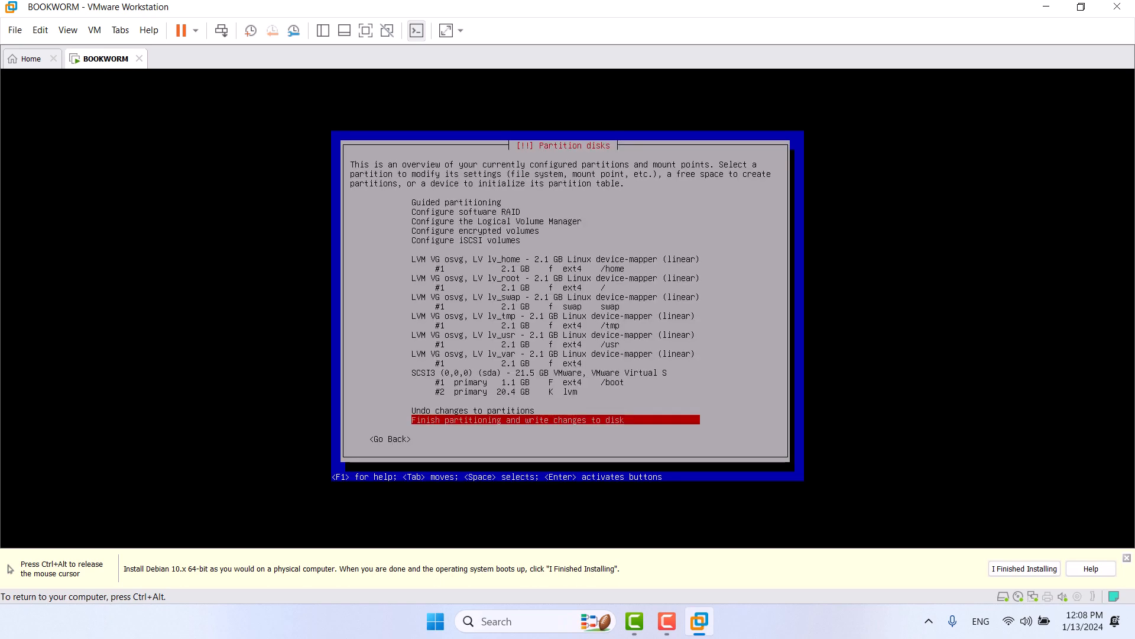
pyautogui.press('Up')
pyautogui.press('Up')
pyautogui.press('Up')
pyautogui.press('Up')
pyautogui.press('Up')
pyautogui.press('Up')
pyautogui.press('Up')
pyautogui.press('Up')
pyautogui.press('Up')
pyautogui.press('Down')
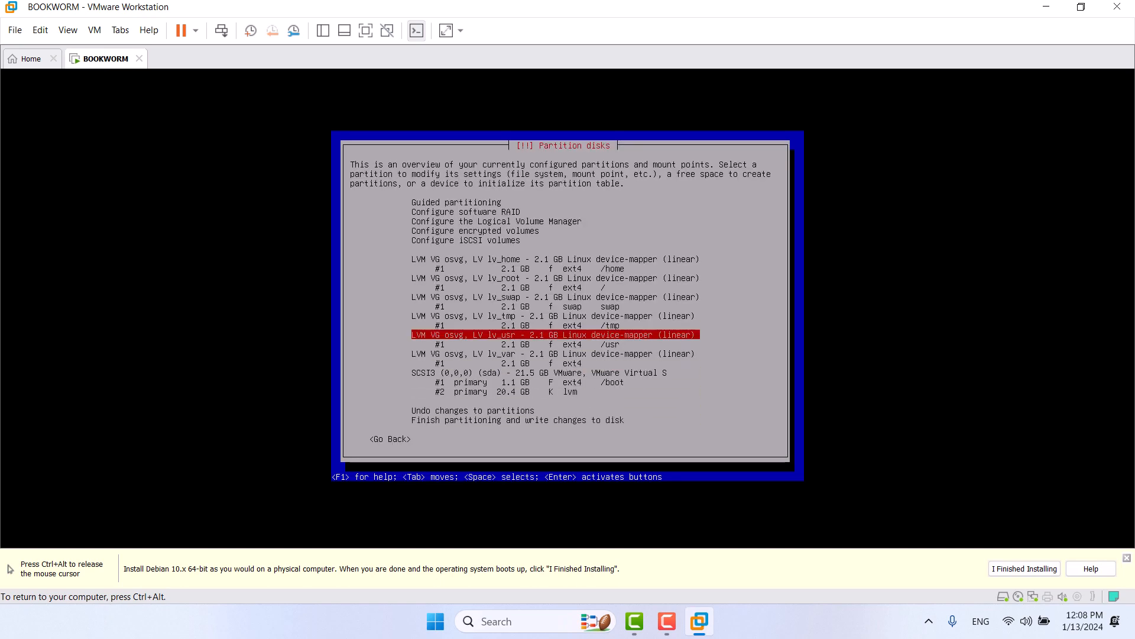
pyautogui.press('Down')
pyautogui.press('Down')
pyautogui.press('Up')
pyautogui.press('Up')
pyautogui.press('Up')
pyautogui.press('Up')
pyautogui.press('Up')
pyautogui.press('Up')
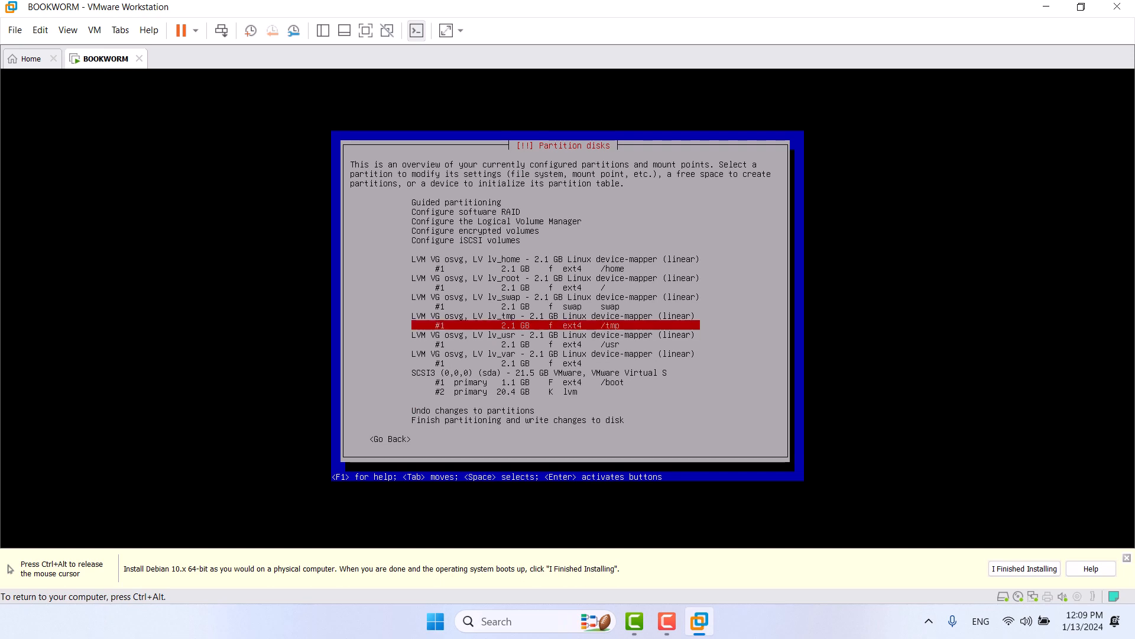
pyautogui.press('Up')
pyautogui.press('Down')
pyautogui.press('Down')
pyautogui.press('Down')
pyautogui.press('Down')
pyautogui.press('Down')
pyautogui.press('Down')
pyautogui.press('Down')
pyautogui.press('Down')
pyautogui.press('Down')
pyautogui.press('Down')
pyautogui.press('Down')
pyautogui.press('Down')
pyautogui.press('Down')
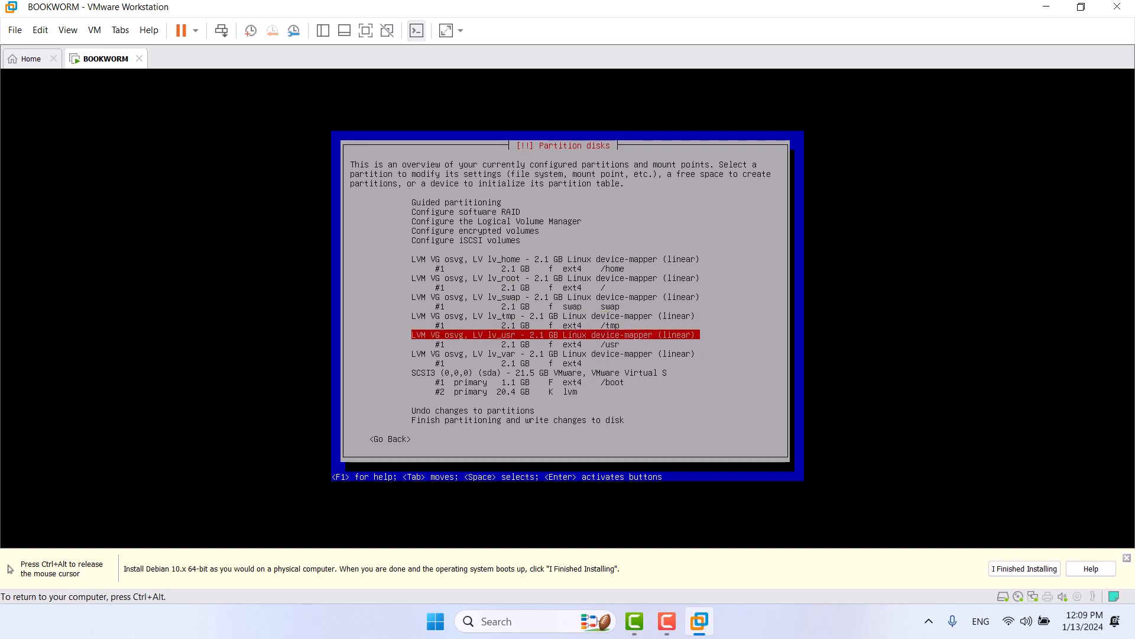
pyautogui.press('Up')
pyautogui.press('Up')
pyautogui.press('Up')
pyautogui.press('Up')
pyautogui.press('Up')
pyautogui.press('Up')
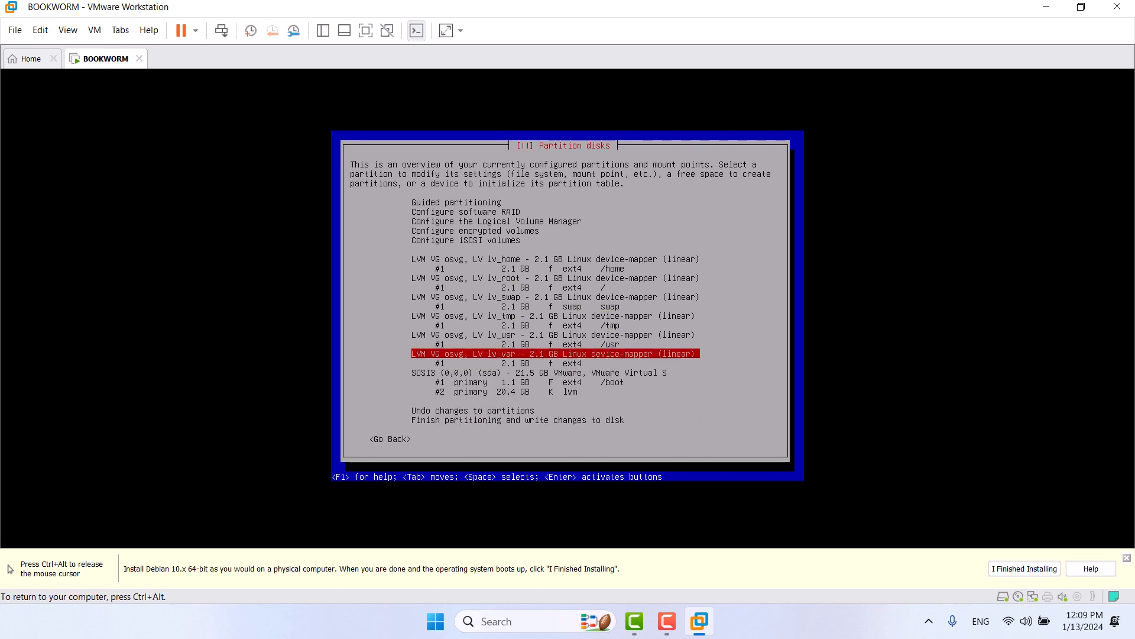
pyautogui.press('Down')
# Step: Set lv_var's mount point to /var and finish setting up the partition
pyautogui.press('Return')
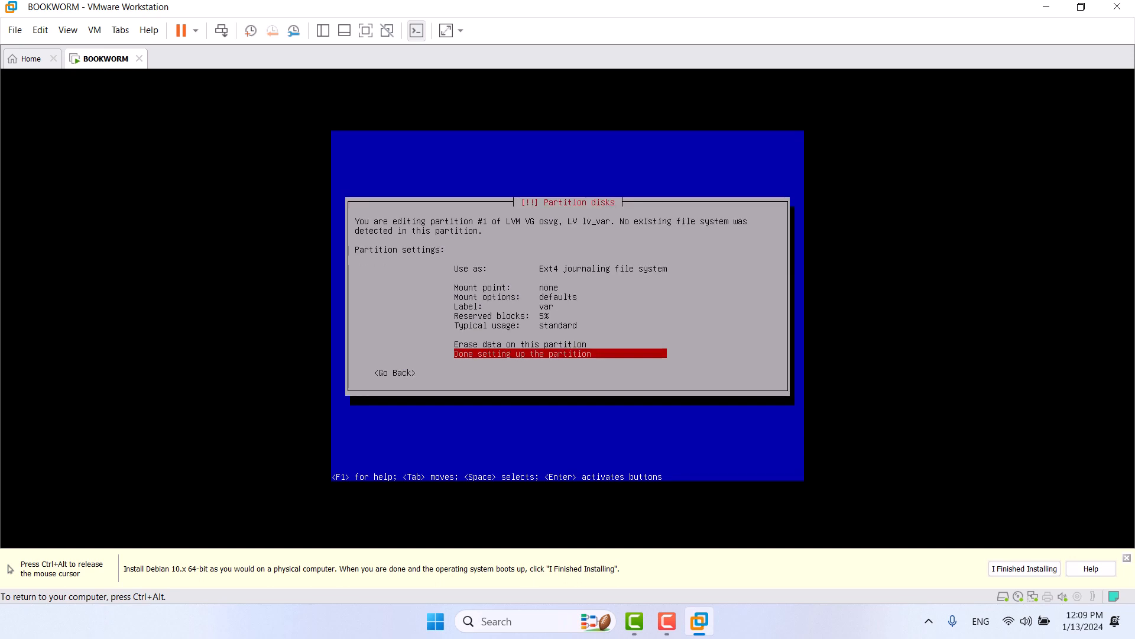
pyautogui.press('Up')
pyautogui.press('Up')
pyautogui.press('Up')
pyautogui.press('Up')
pyautogui.press('Up')
pyautogui.press('Up')
pyautogui.press('Up')
pyautogui.press('Return')
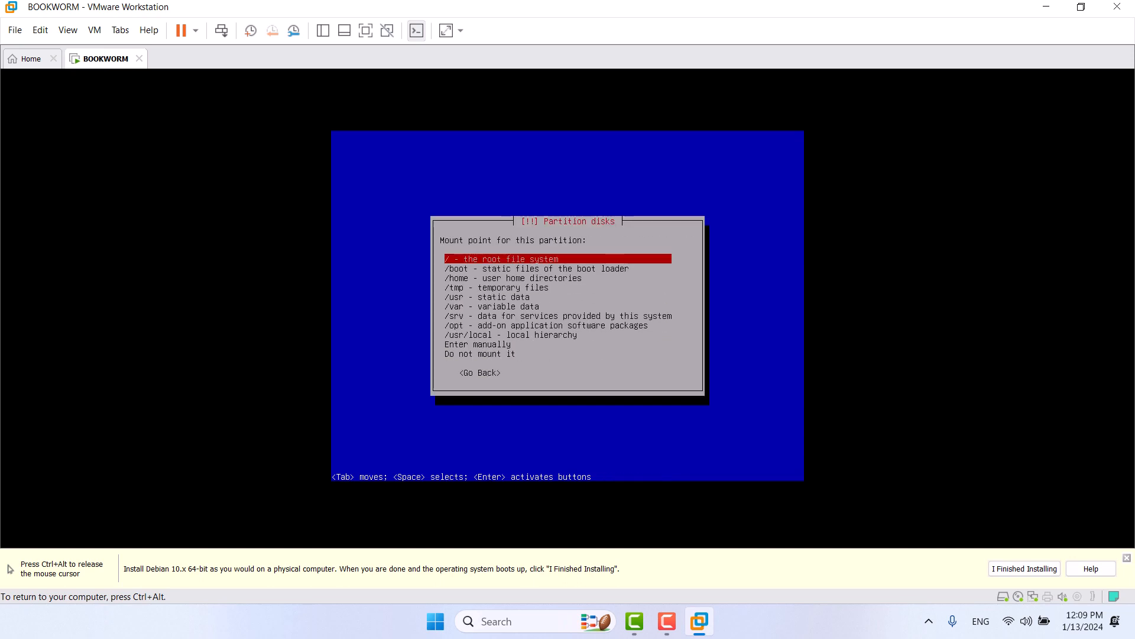
pyautogui.press('Down')
pyautogui.press('Down')
pyautogui.press('Down')
pyautogui.press('Down')
pyautogui.press('Down')
pyautogui.press('Return')
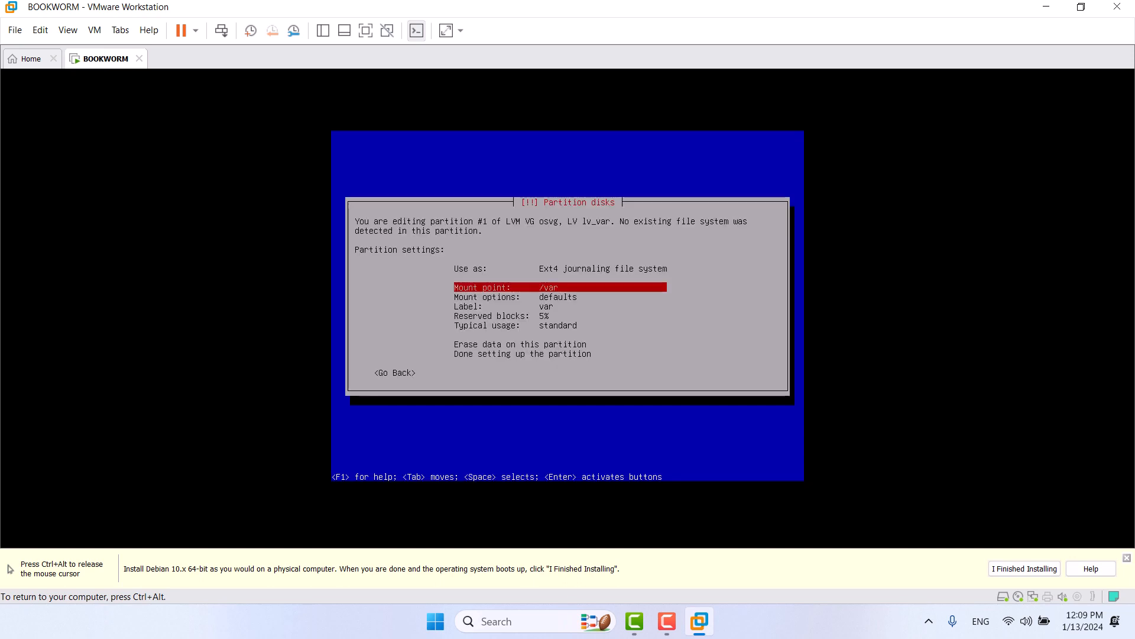
pyautogui.press('Down')
pyautogui.press('Down')
pyautogui.press('Down')
pyautogui.press('Down')
pyautogui.press('Up')
pyautogui.press('Up')
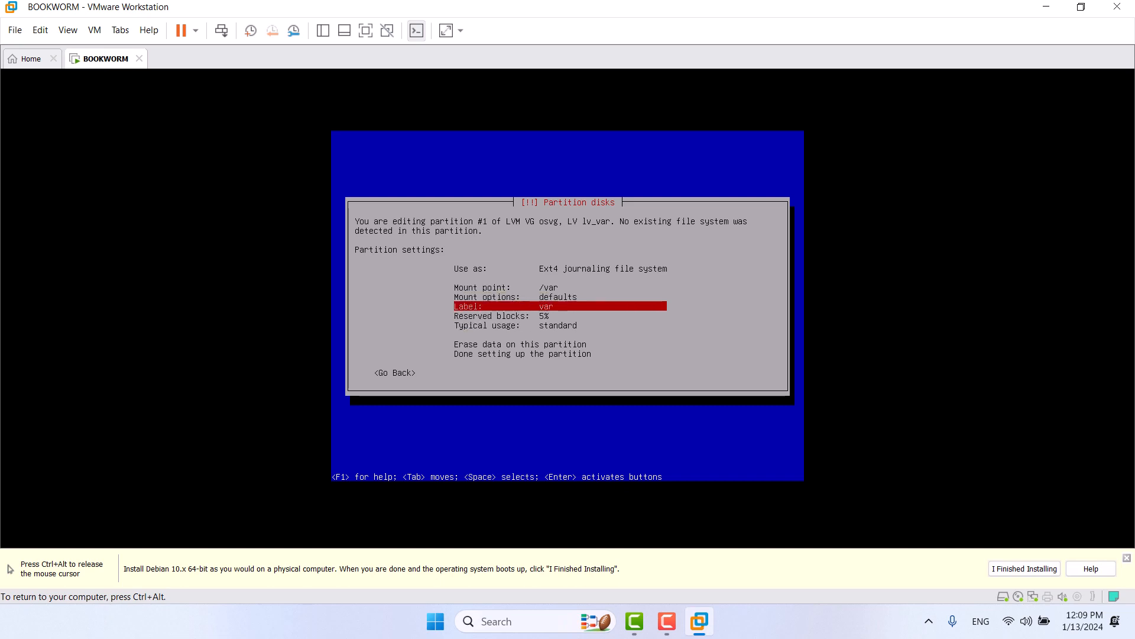
pyautogui.press('Down')
pyautogui.press('Down')
pyautogui.press('Down')
pyautogui.press('Down')
pyautogui.press('Return')
pyautogui.press('Down')
pyautogui.press('Down')
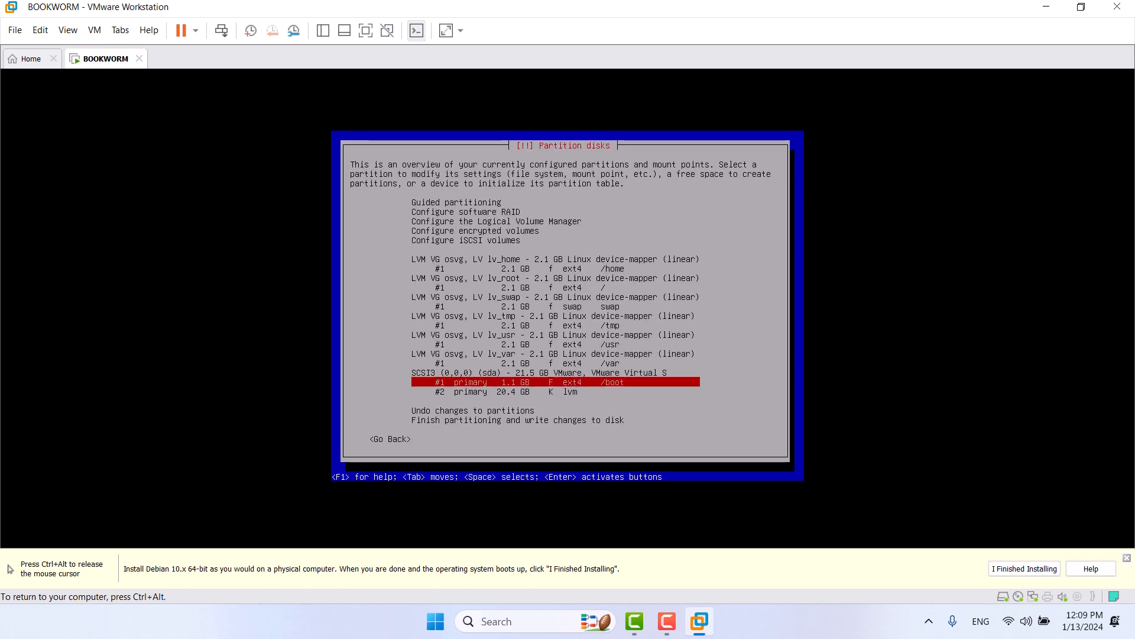
pyautogui.press('Down')
pyautogui.press('Down')
pyautogui.press('Down')
# Step: Finish partitioning, confirm Yes to write the LVM changes, and start installing the base system
pyautogui.press('Return')
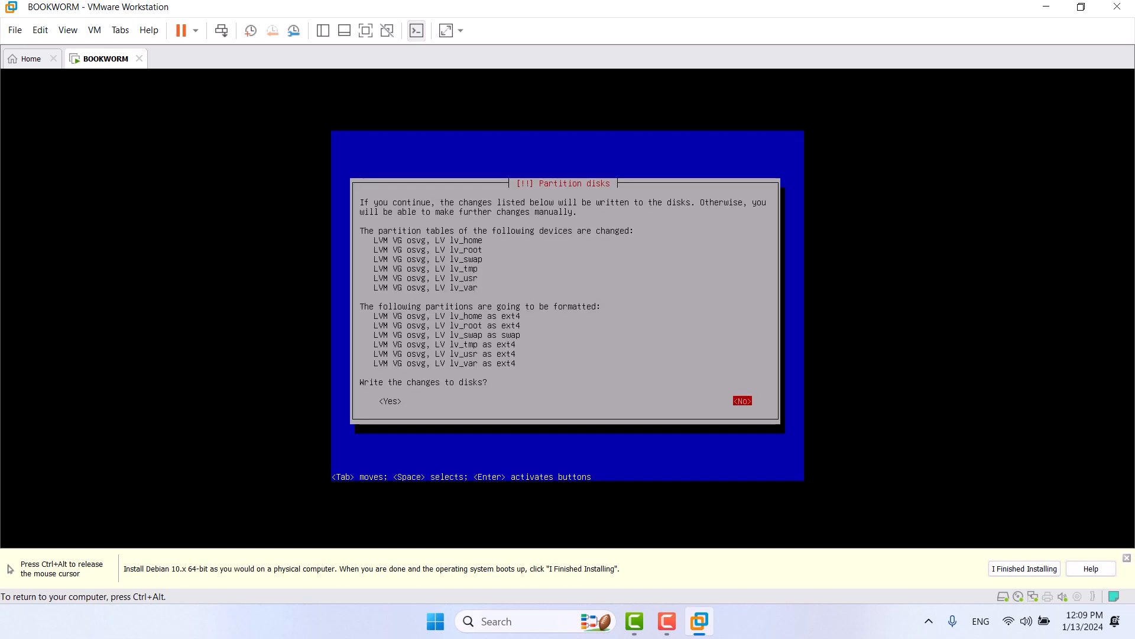
pyautogui.press('Tab')
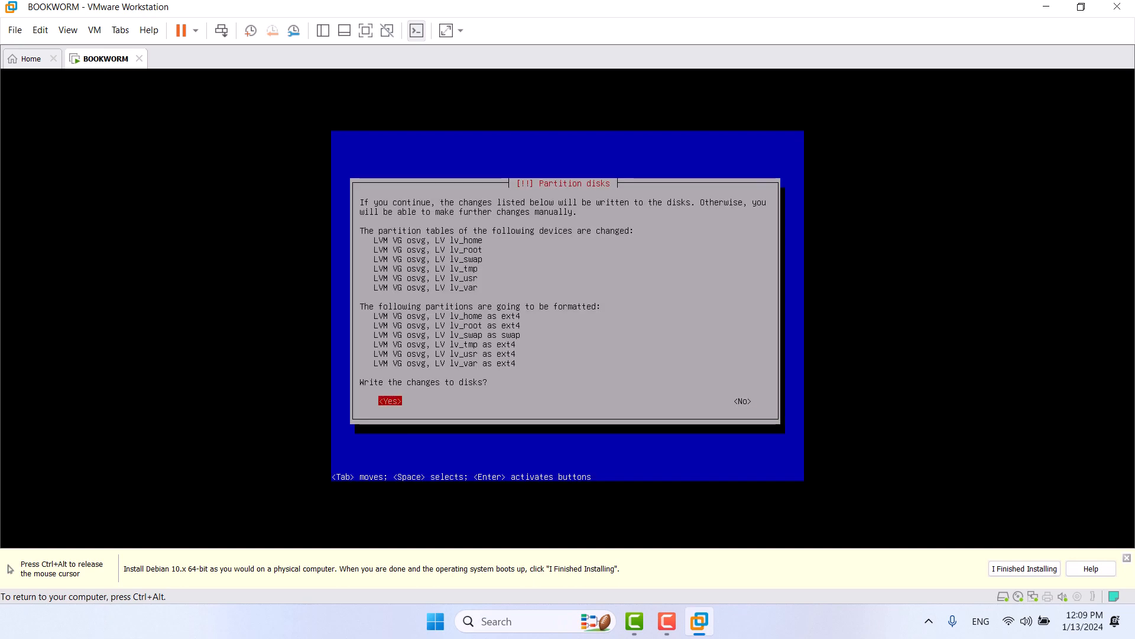
pyautogui.press('Return')
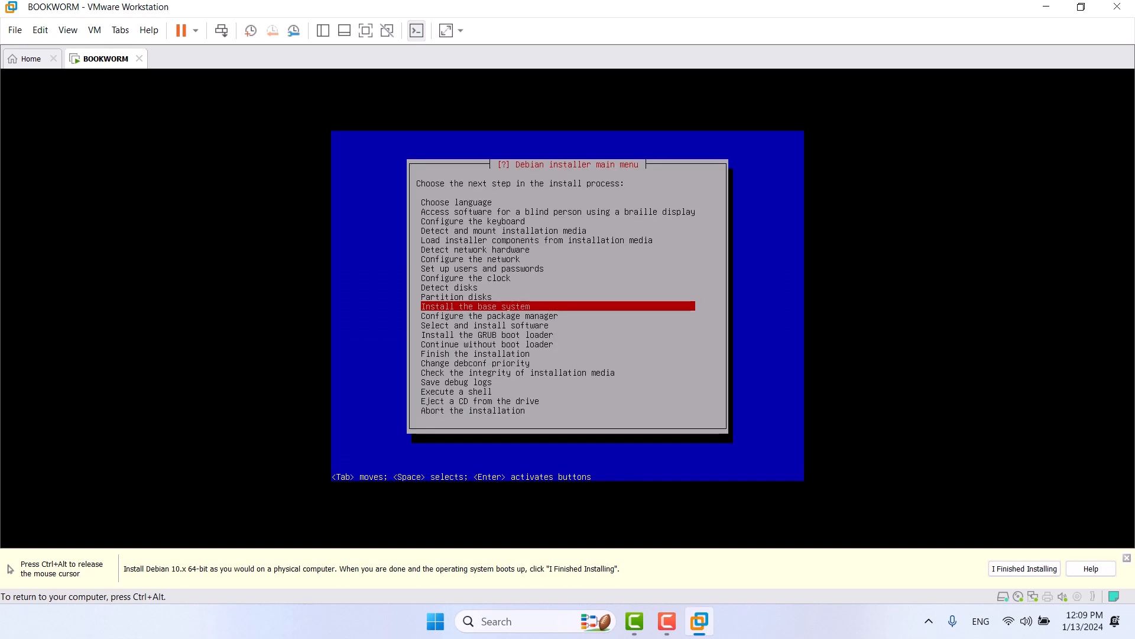
pyautogui.press('Return')
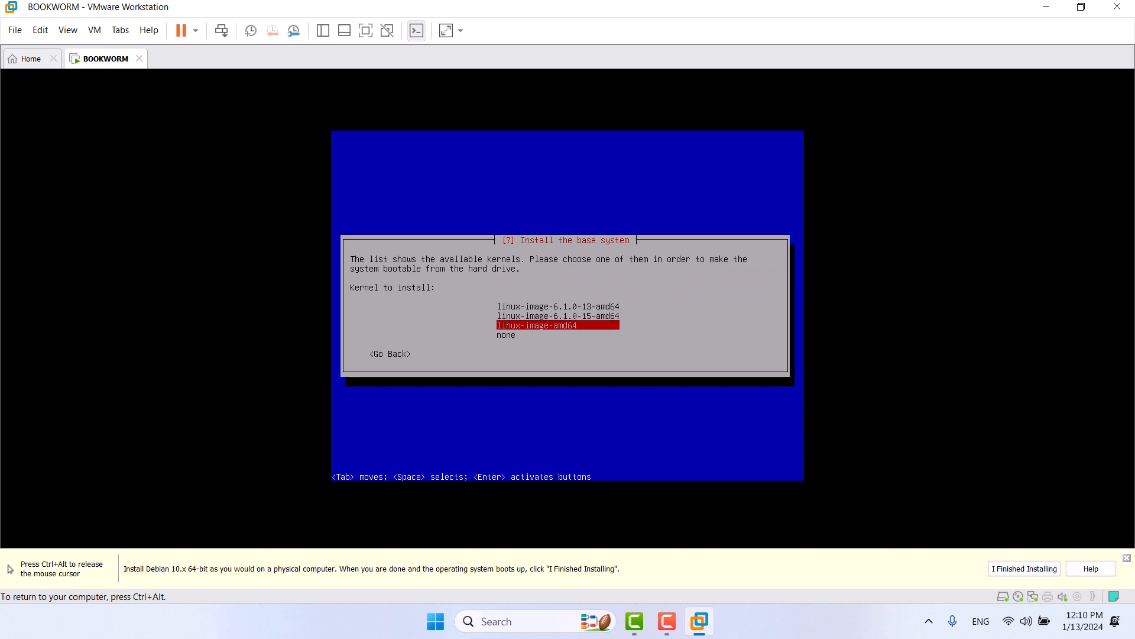
# Step: Accept the linux-image-amd64 kernel and choose a targeted initrd with only needed drivers
pyautogui.press('Return')
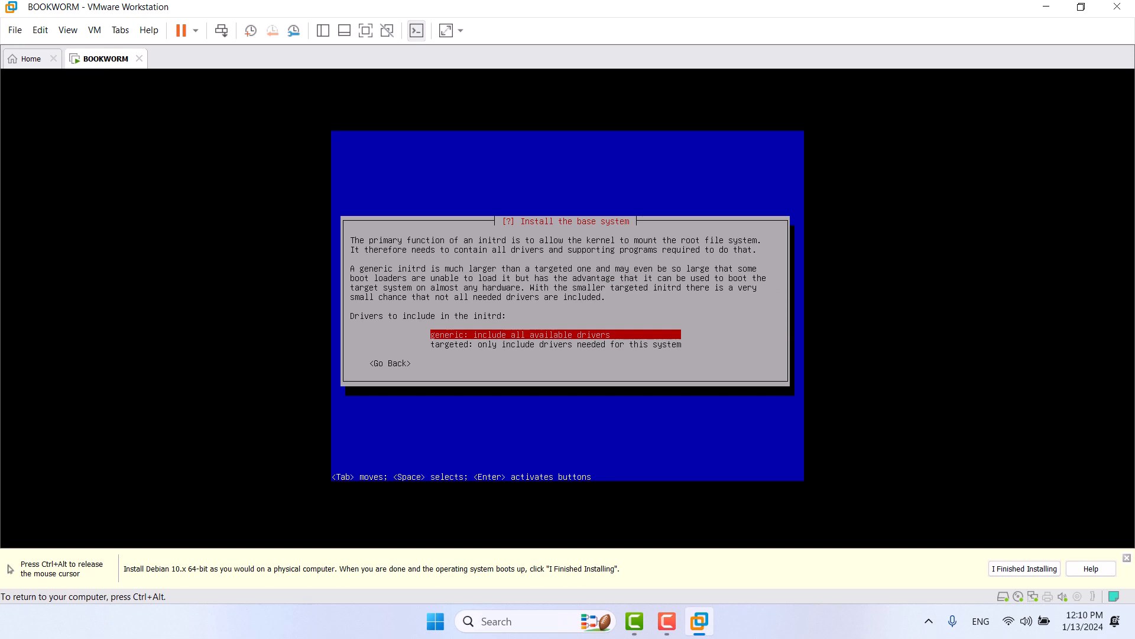
pyautogui.press('Down')
pyautogui.press('Up')
pyautogui.press('Down')
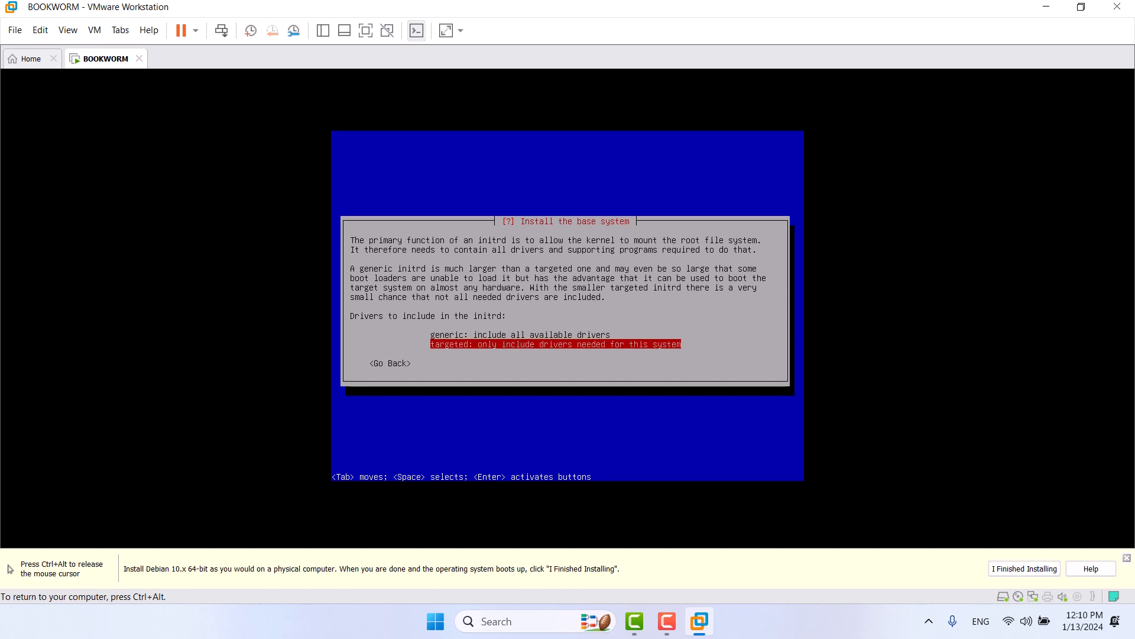
pyautogui.press('Up')
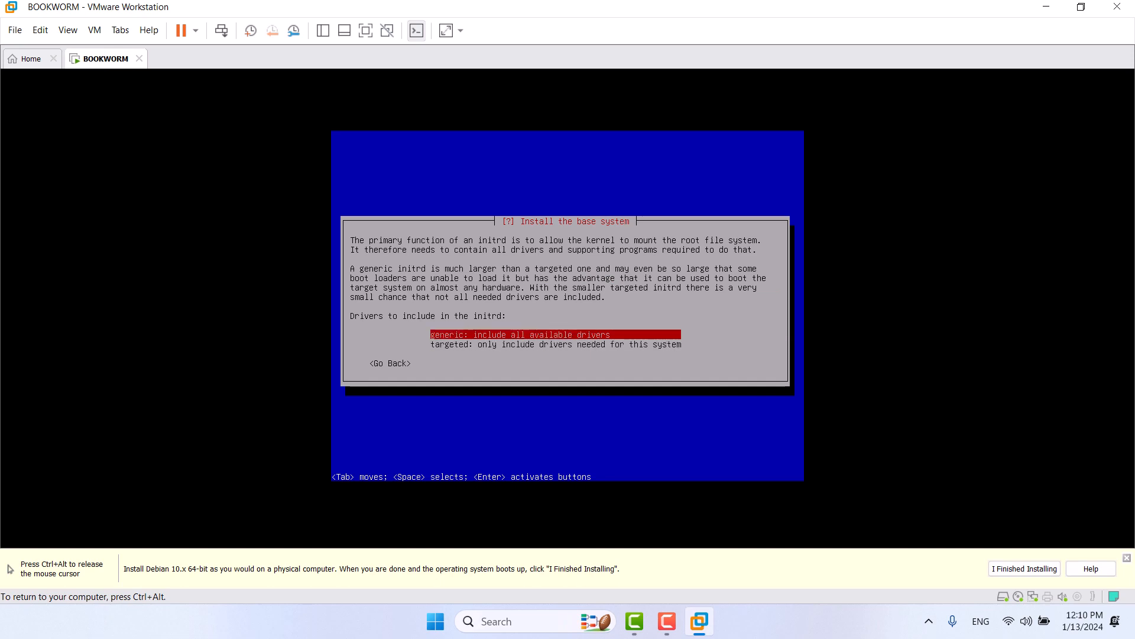
pyautogui.press('Down')
pyautogui.press('Up')
pyautogui.press('Down')
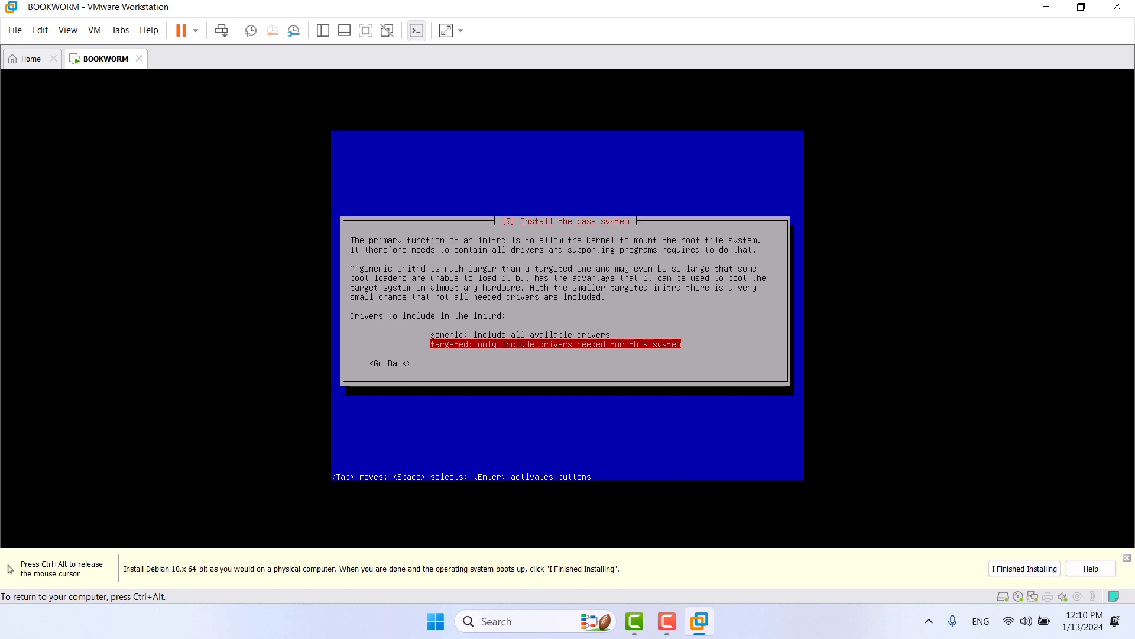
pyautogui.press('Return')
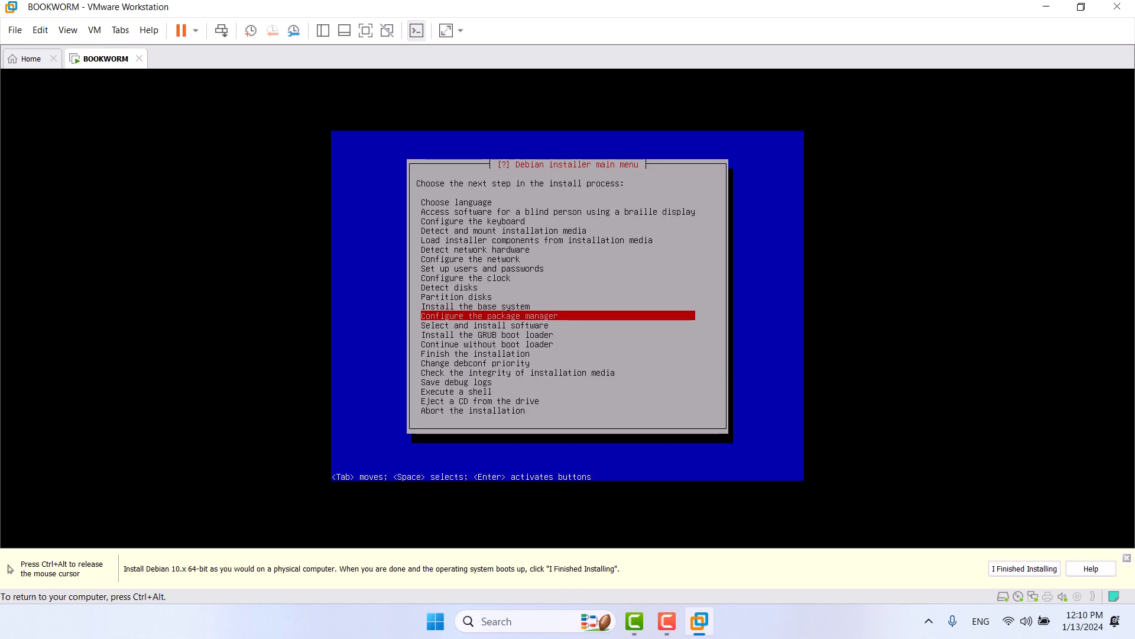
# Step: Start package manager setup, declining extra installation media and a network mirror
pyautogui.press('Return')
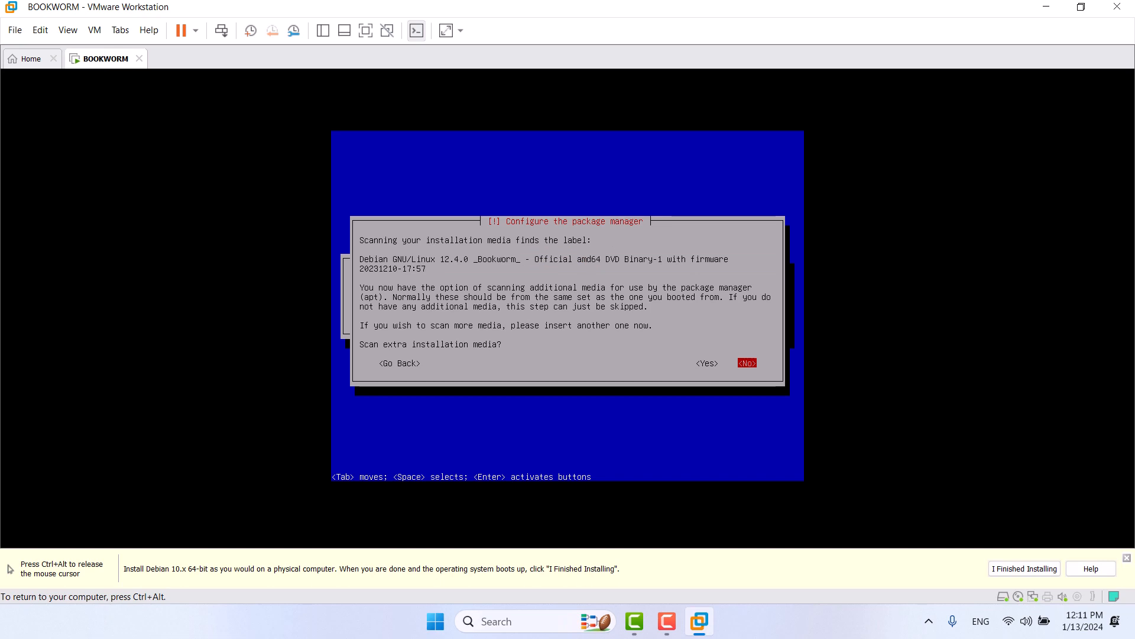
pyautogui.press('Return')
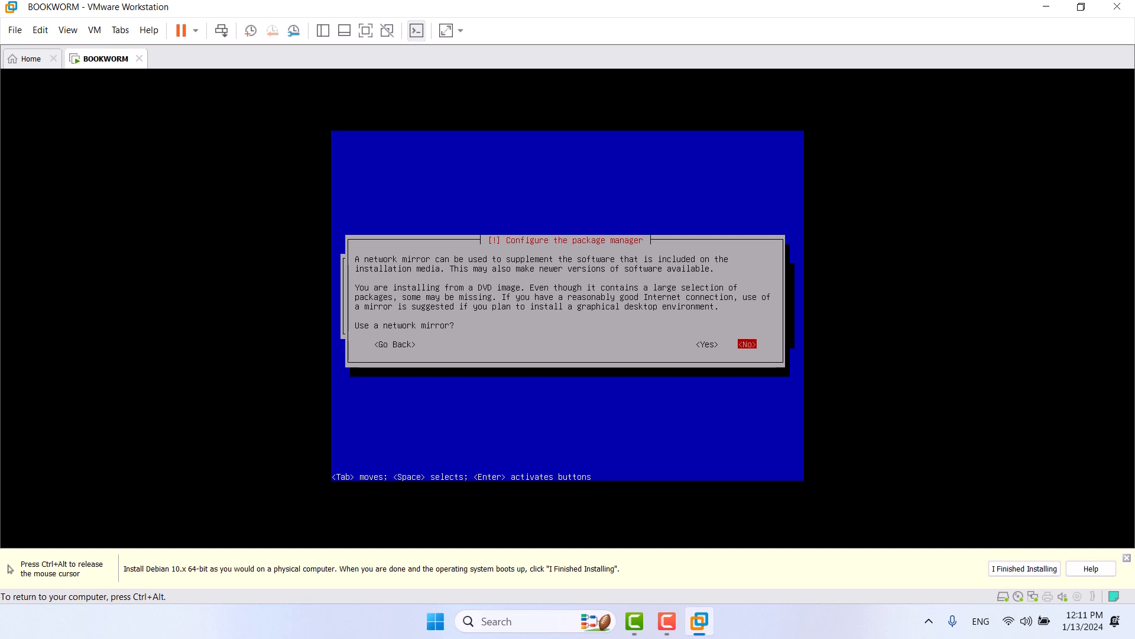
pyautogui.press('Return')
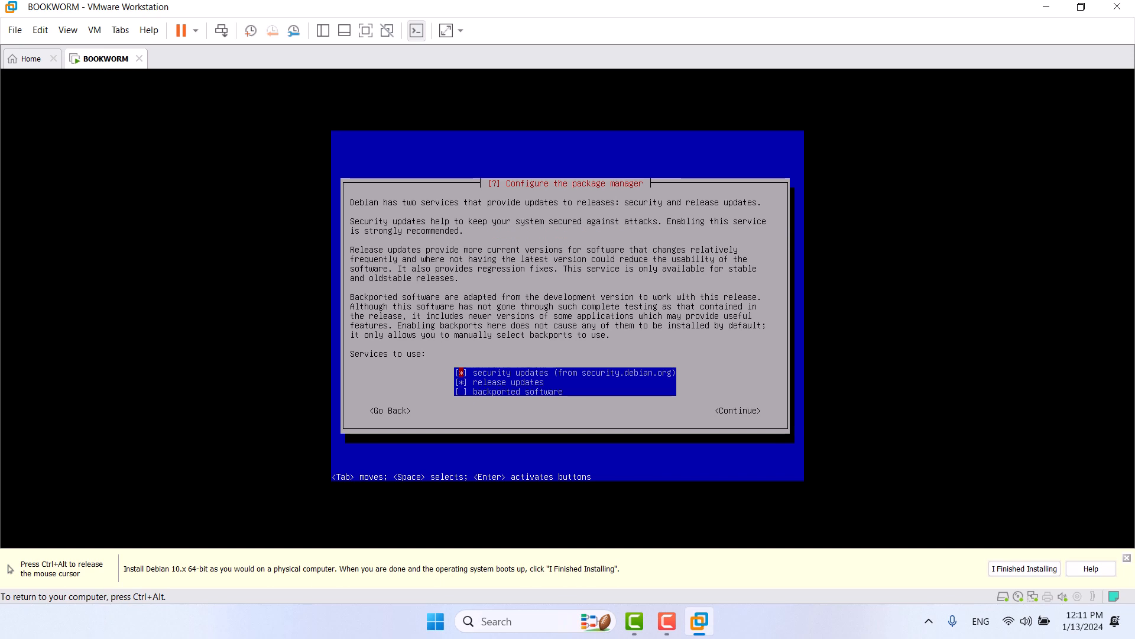
# Step: Accept security and release updates, leaving backported software unselected
pyautogui.press('Down')
pyautogui.press('Down')
pyautogui.press('Up')
pyautogui.press('Up')
pyautogui.press('Down')
pyautogui.press('Down')
pyautogui.press('Tab')
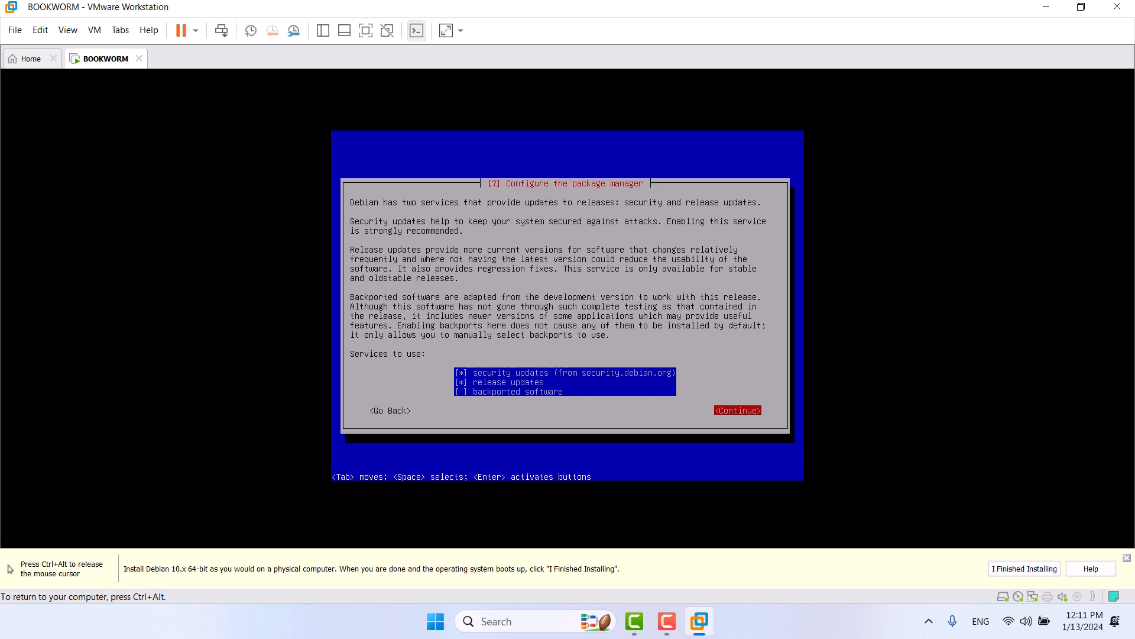
pyautogui.press('Return')
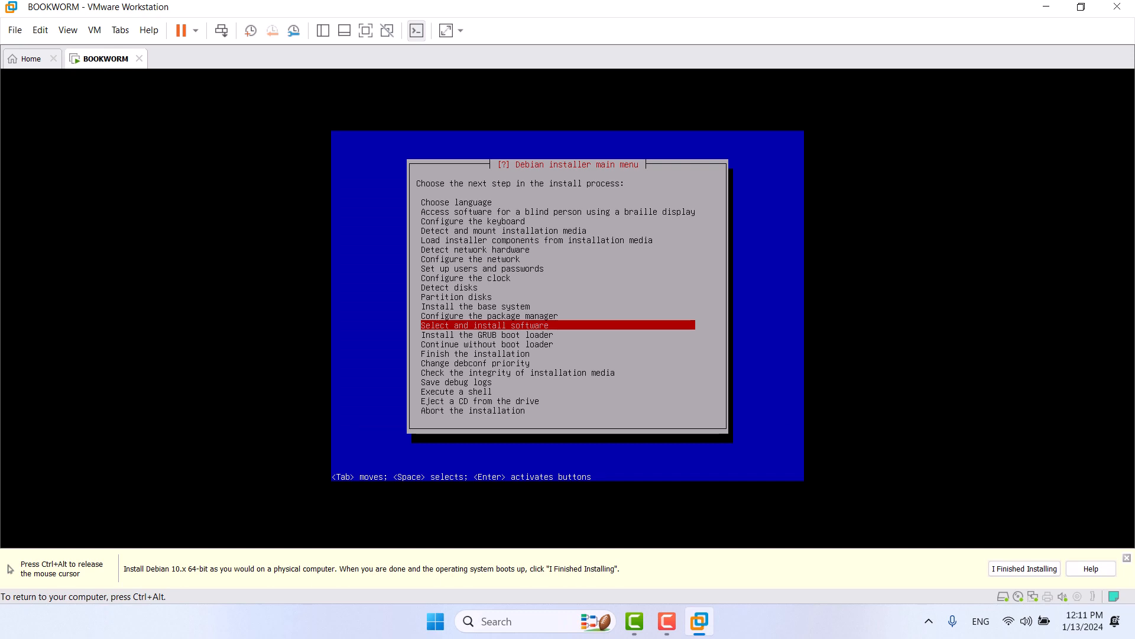
# Step: Start software selection and choose 'No automatic updates' for security updates
pyautogui.press('Return')
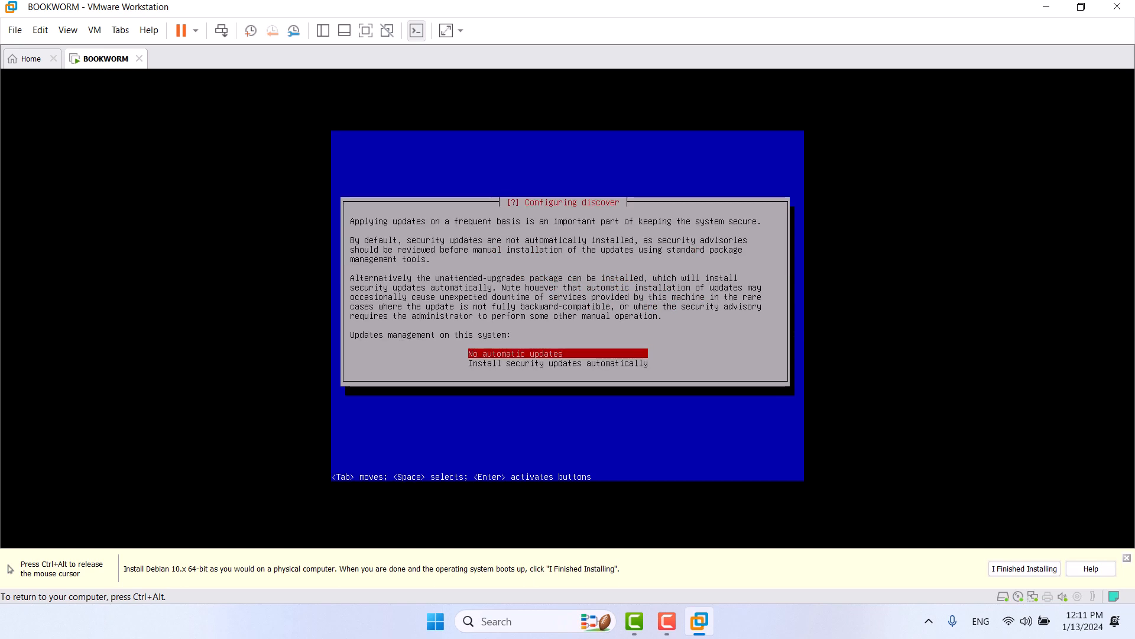
pyautogui.press('Down')
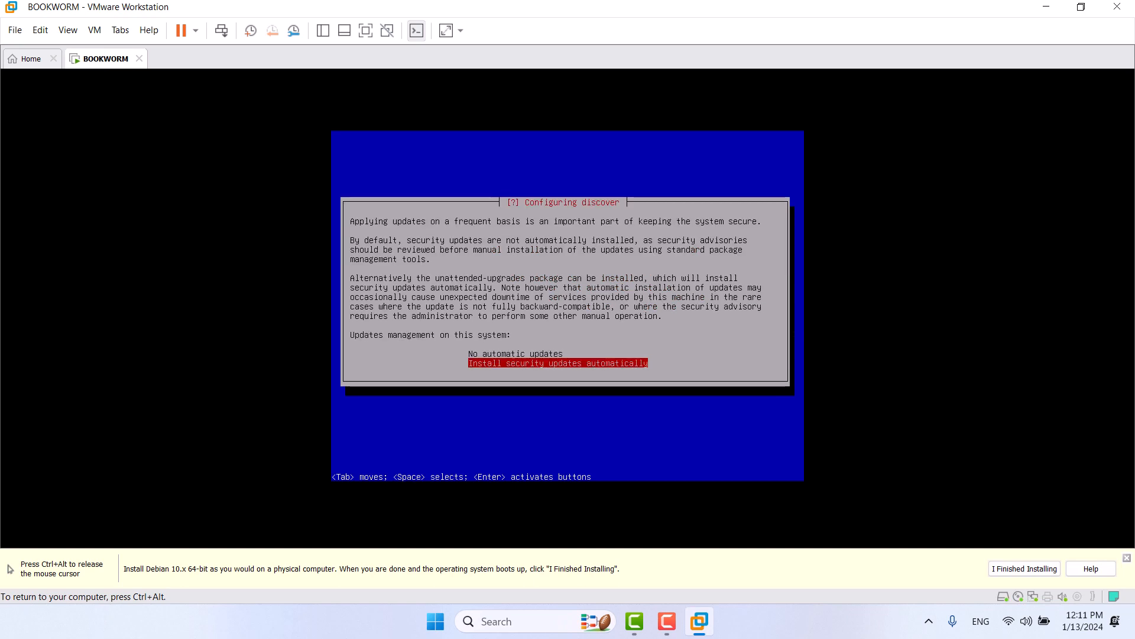
pyautogui.press('Up')
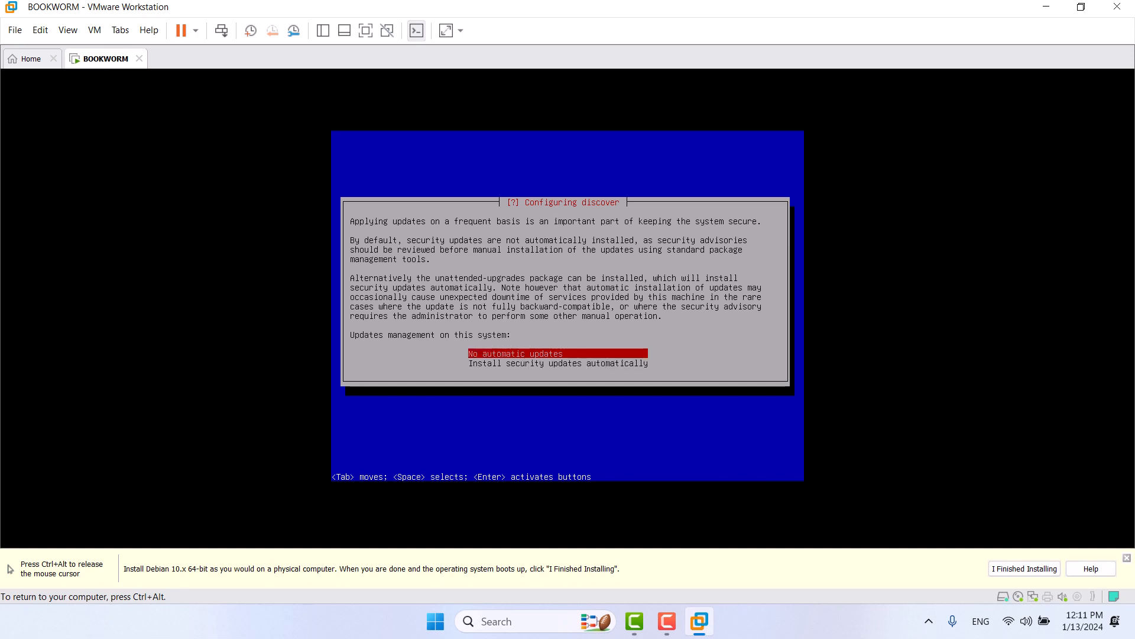
pyautogui.press('Return')
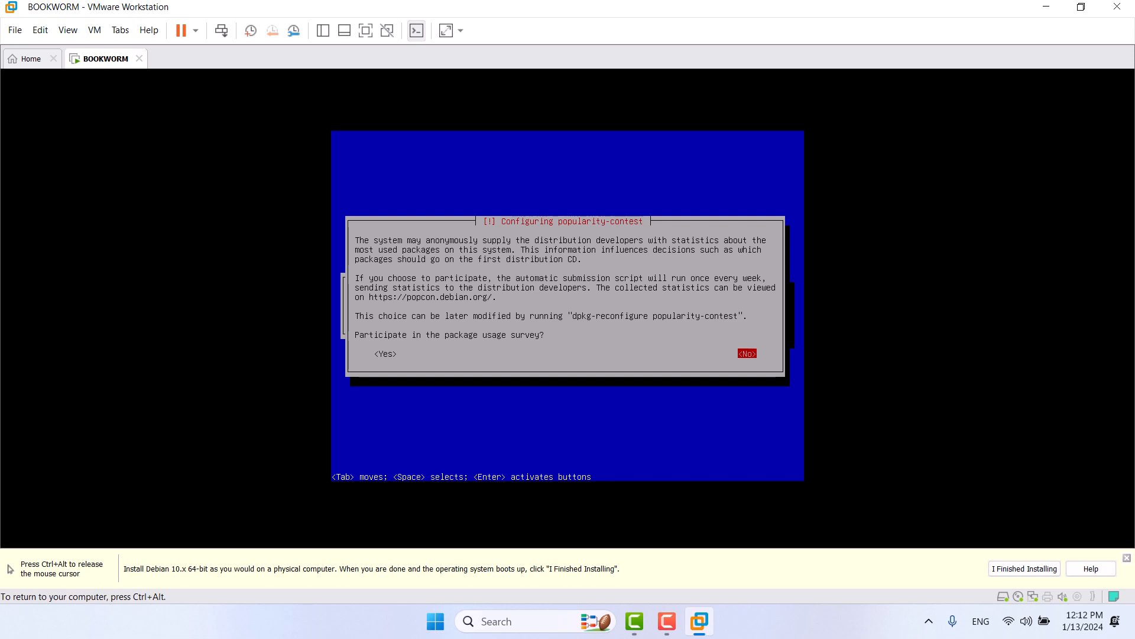
# Step: Decline the package usage survey, then install SSH server and standard system utilities only
pyautogui.press('Return')
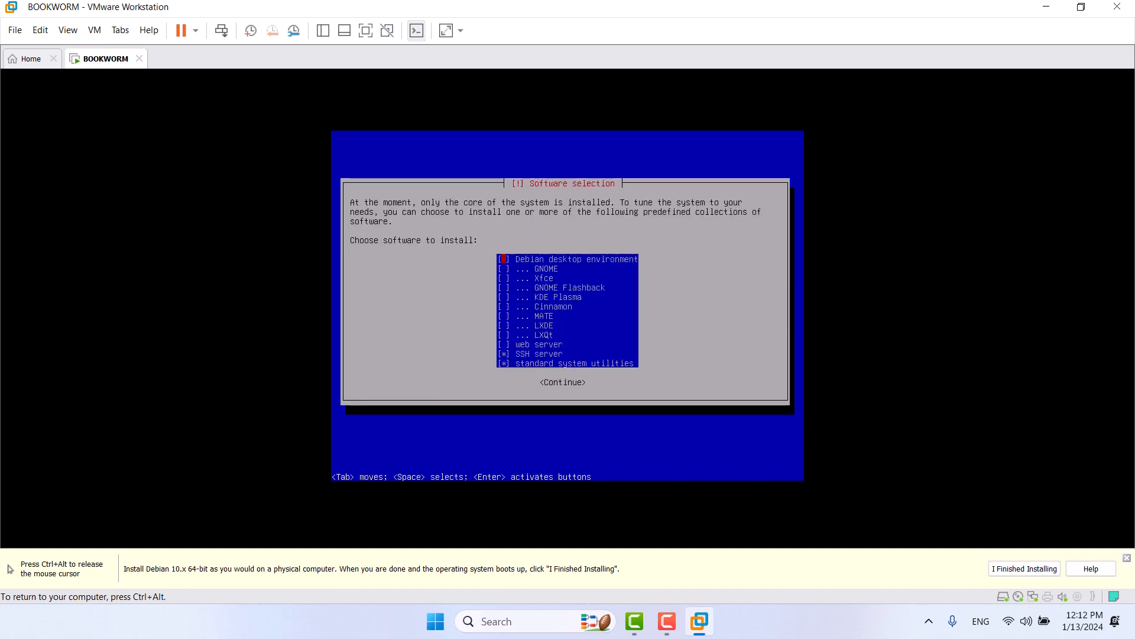
pyautogui.press('Down')
pyautogui.press('Down')
pyautogui.press('Up')
pyautogui.press('Up')
pyautogui.press('Down')
pyautogui.press('Down')
pyautogui.press('Down')
pyautogui.press('Down')
pyautogui.press('Down')
pyautogui.press('Down')
pyautogui.press('Down')
pyautogui.press('Up')
pyautogui.press('Up')
pyautogui.press('Up')
pyautogui.press('Up')
pyautogui.press('Down')
pyautogui.press('Down')
pyautogui.press('Down')
pyautogui.press('Down')
pyautogui.press('Down')
pyautogui.press('Down')
pyautogui.press('Down')
pyautogui.press('Down')
pyautogui.press('Up')
pyautogui.press('Down')
pyautogui.press('Tab')
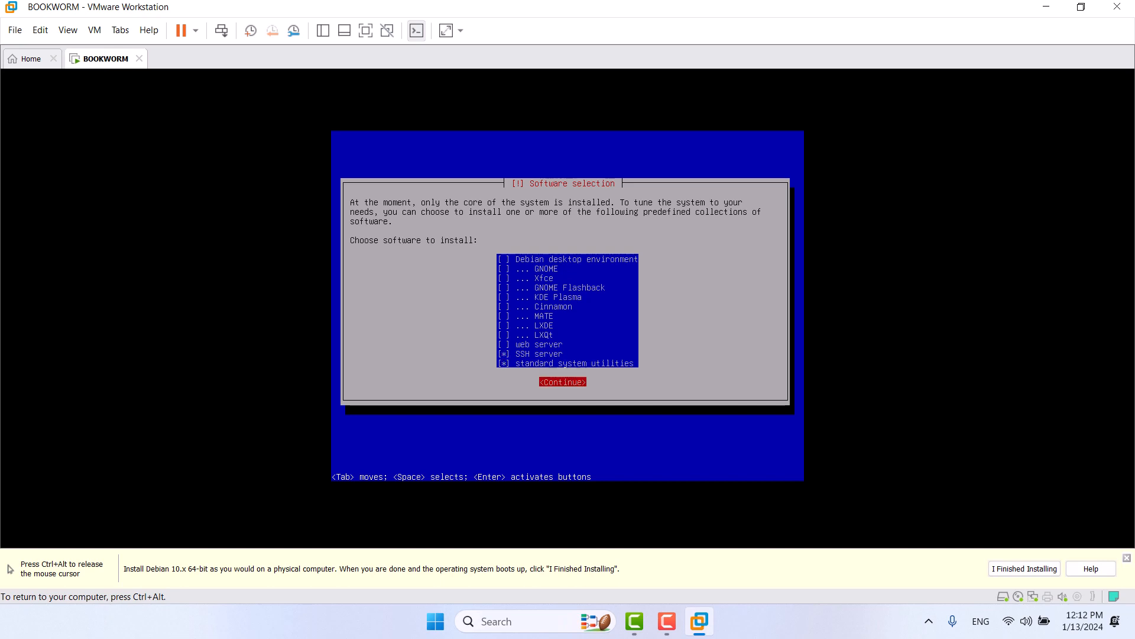
pyautogui.press('Return')
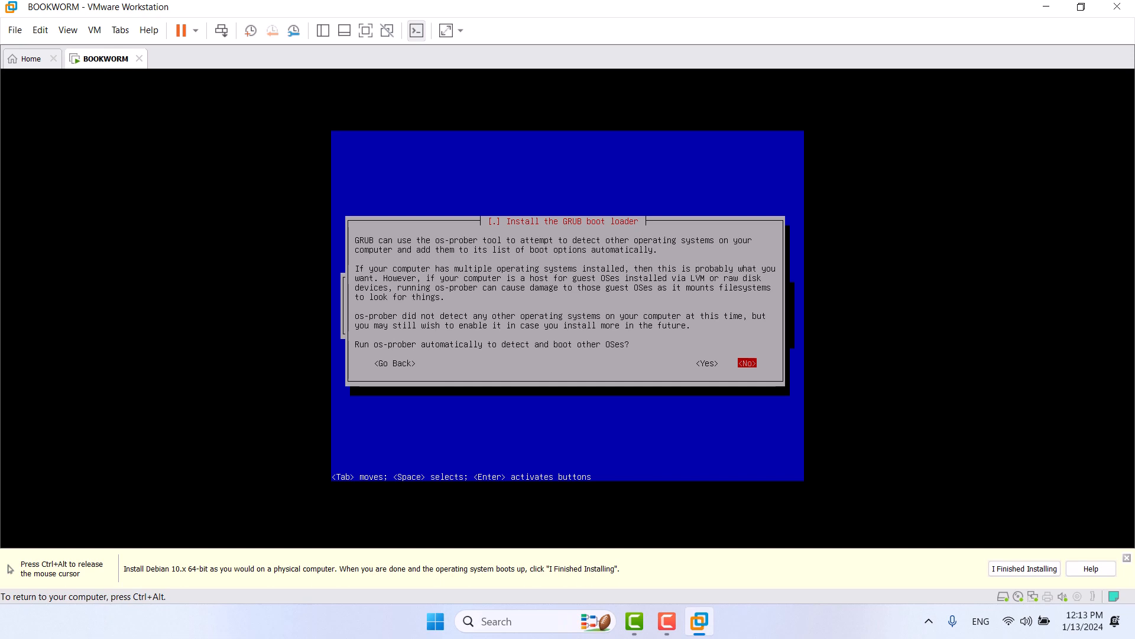
# Step: Skip os-prober, install GRUB on /dev/sda, and finish the installation with the clock on UTC
pyautogui.press('Return')
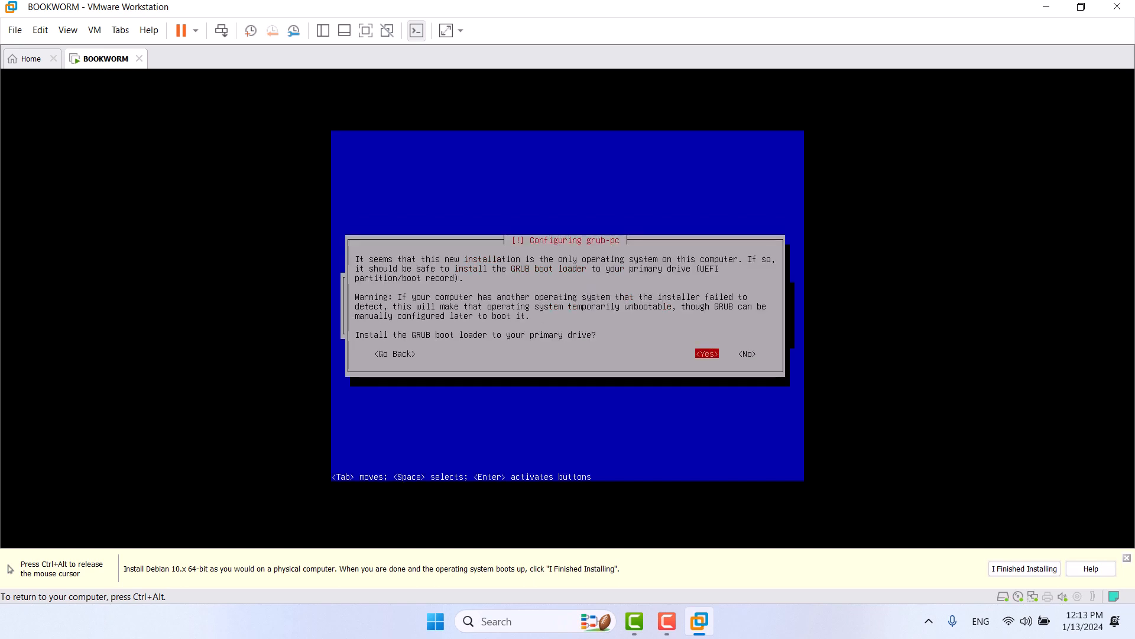
pyautogui.press('Return')
pyautogui.press('Down')
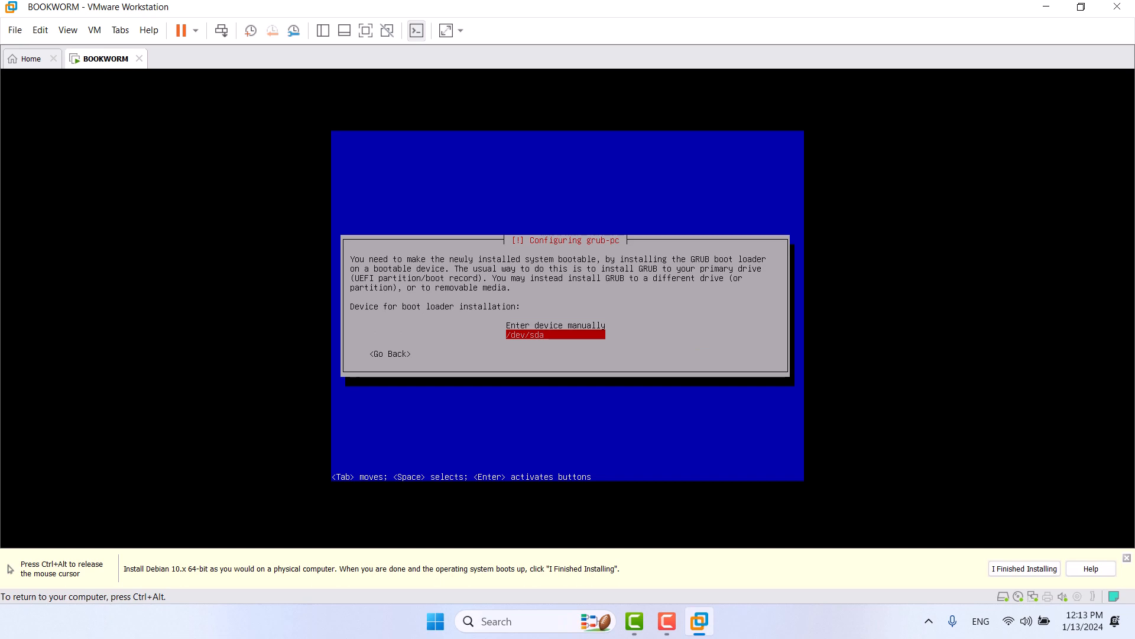
pyautogui.press('Return')
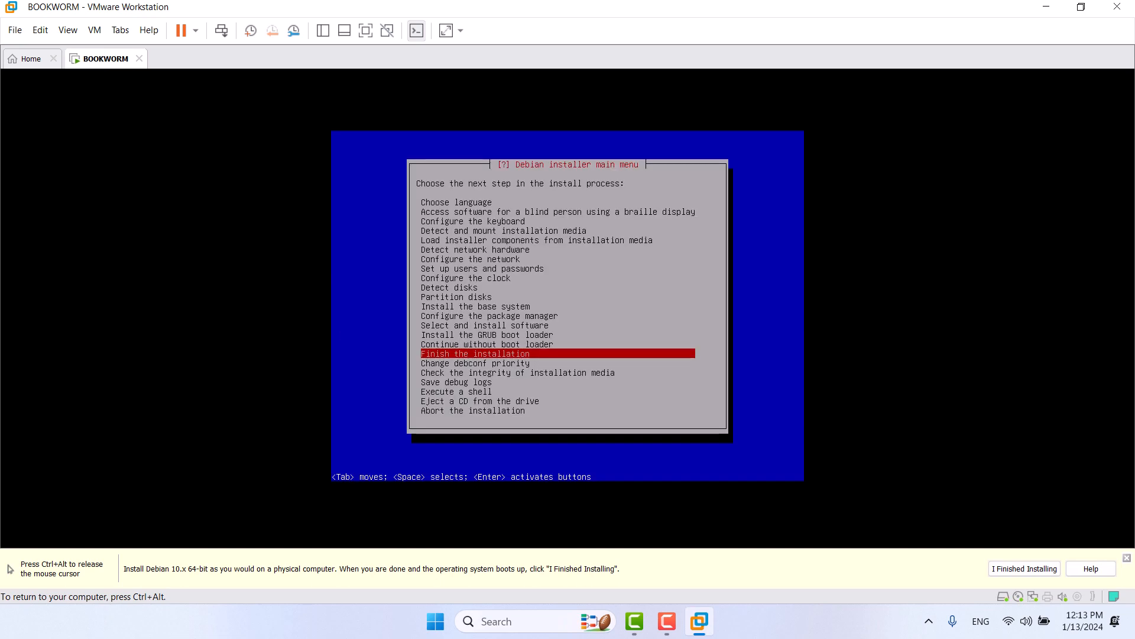
pyautogui.press('Return')
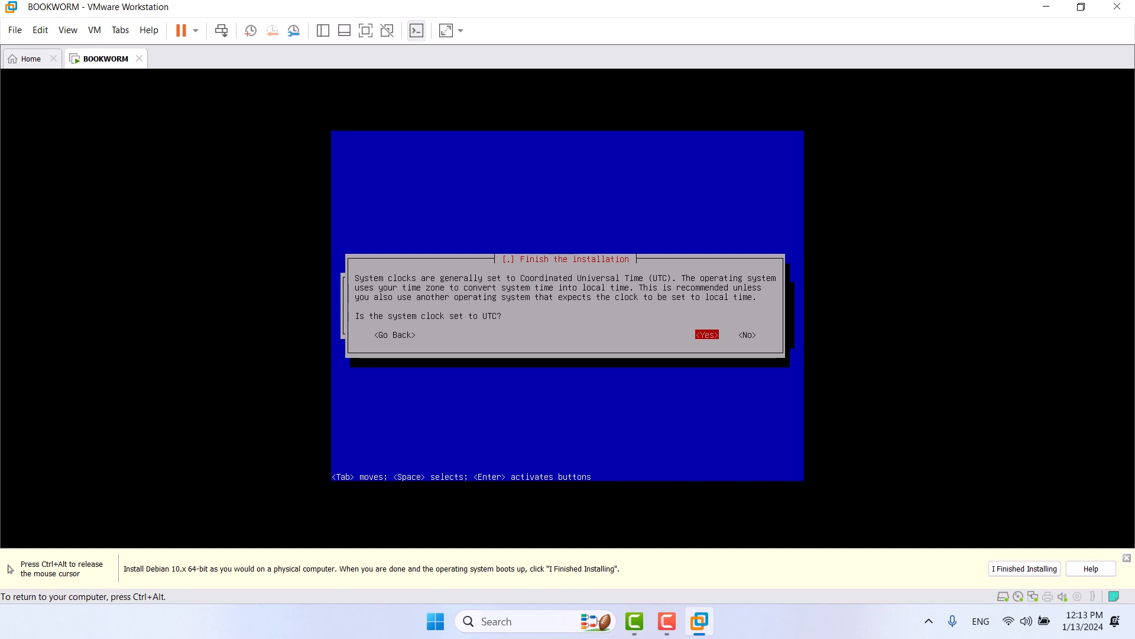
pyautogui.press('Return')
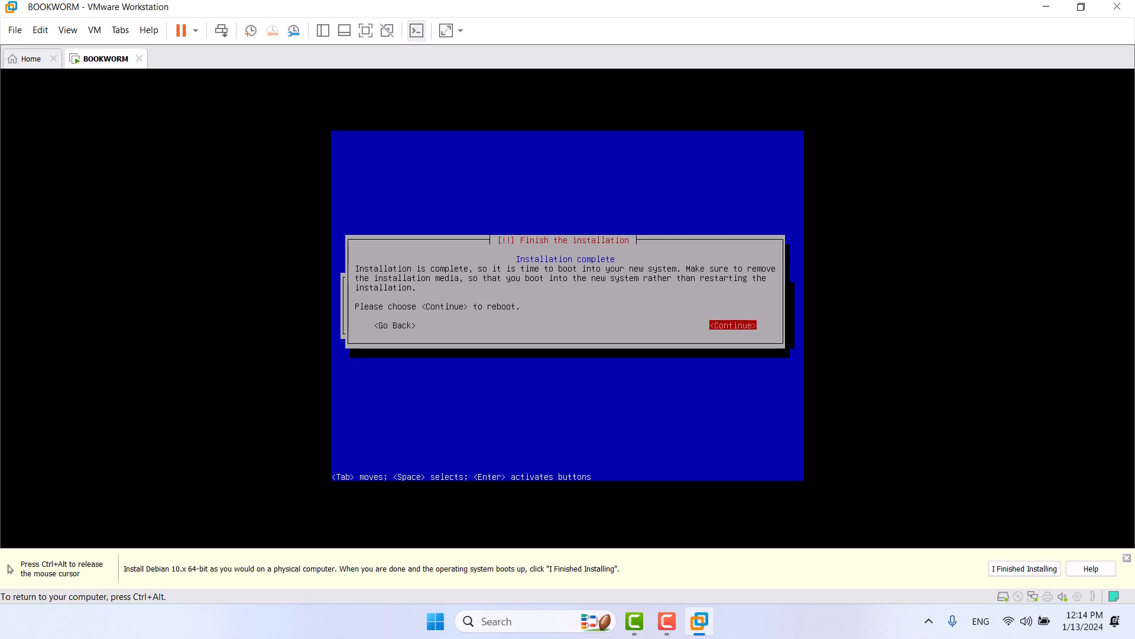
# Step: Reboot into Debian GNU/Linux and mark the guest installation as finished in VMware
pyautogui.press('Return')
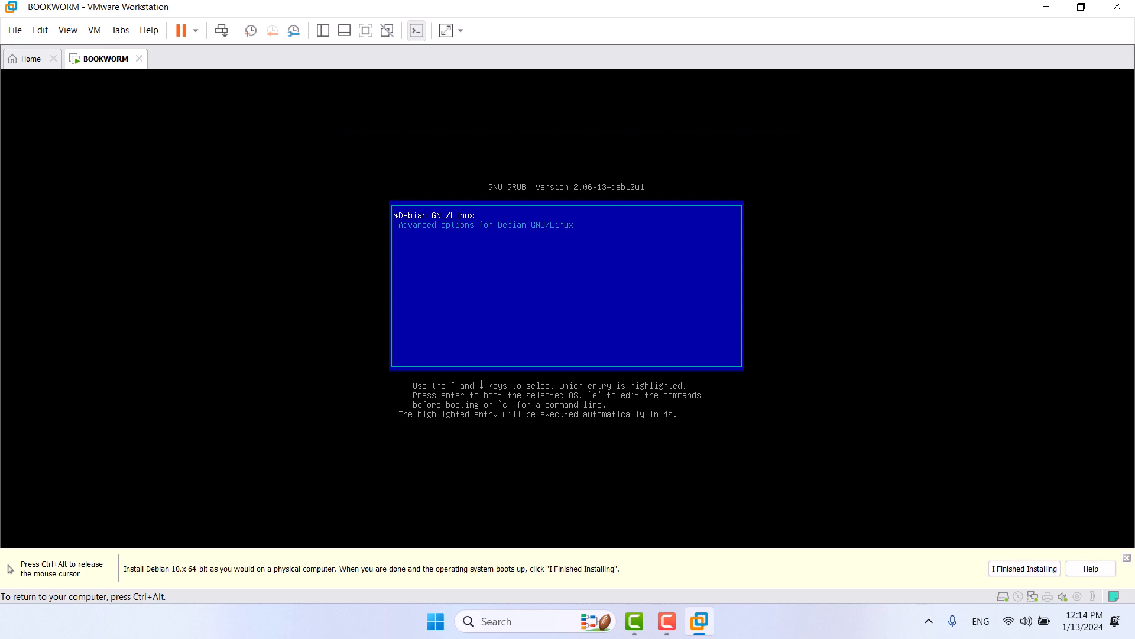
pyautogui.press('Return')
pyautogui.hotkey('ctrl', 'alt')
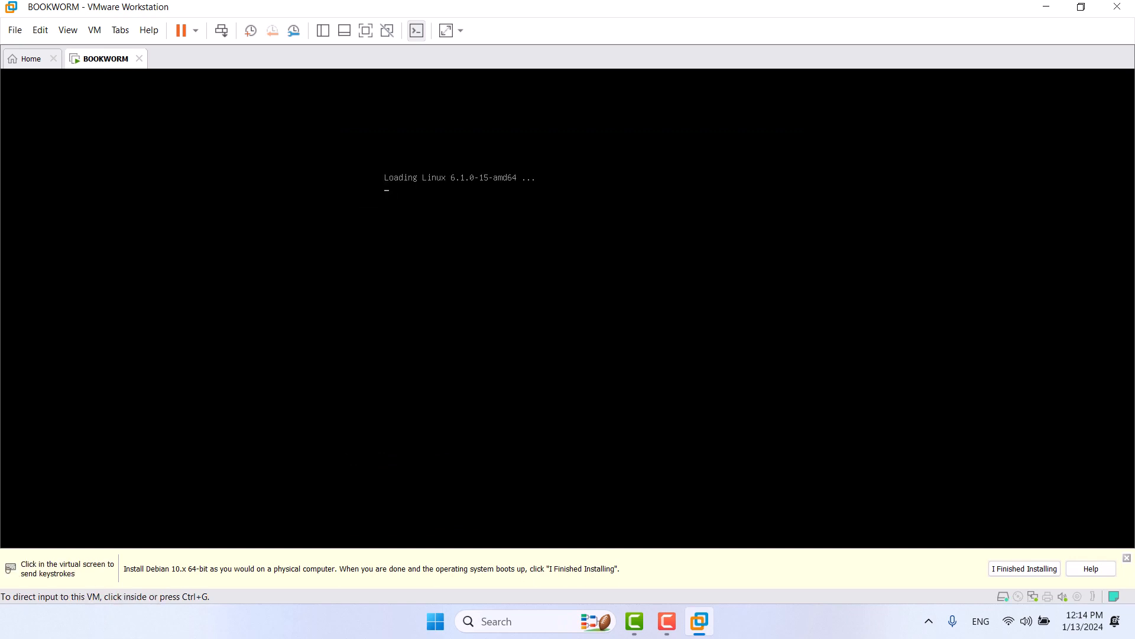
pyautogui.click(1038, 571)
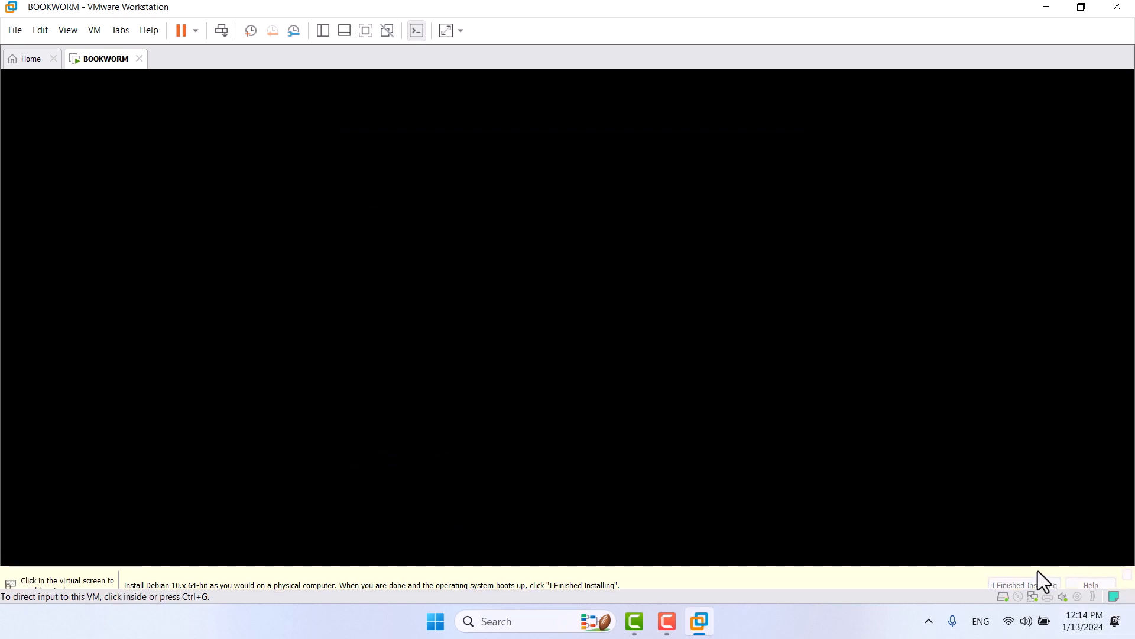
# Step: Log in as root with its password and run 'ip a' to show the addresses
pyautogui.click(447, 331)
pyautogui.write('rm login: r')
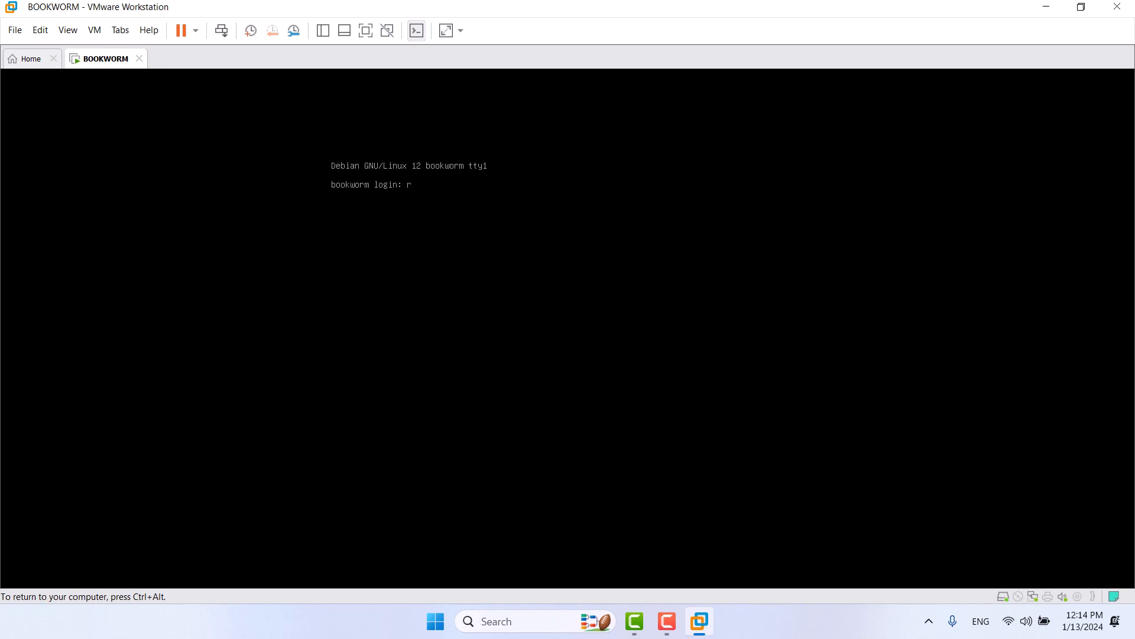
pyautogui.write('oot')
pyautogui.press('Return')
pyautogui.press('Return')
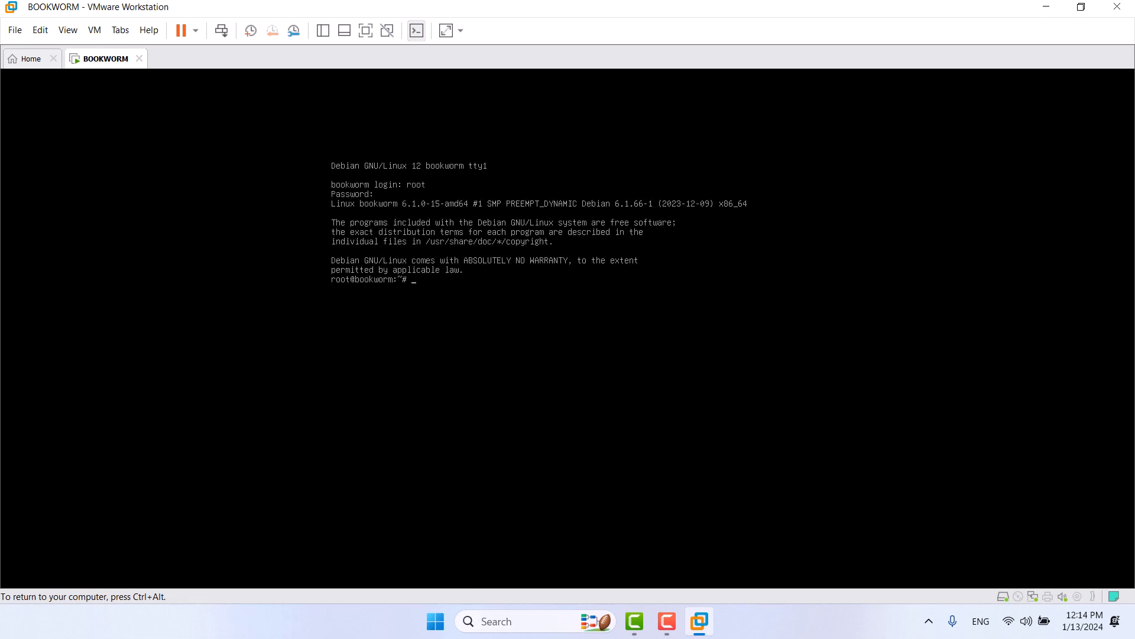
pyautogui.write('ip a')
pyautogui.press('Return')
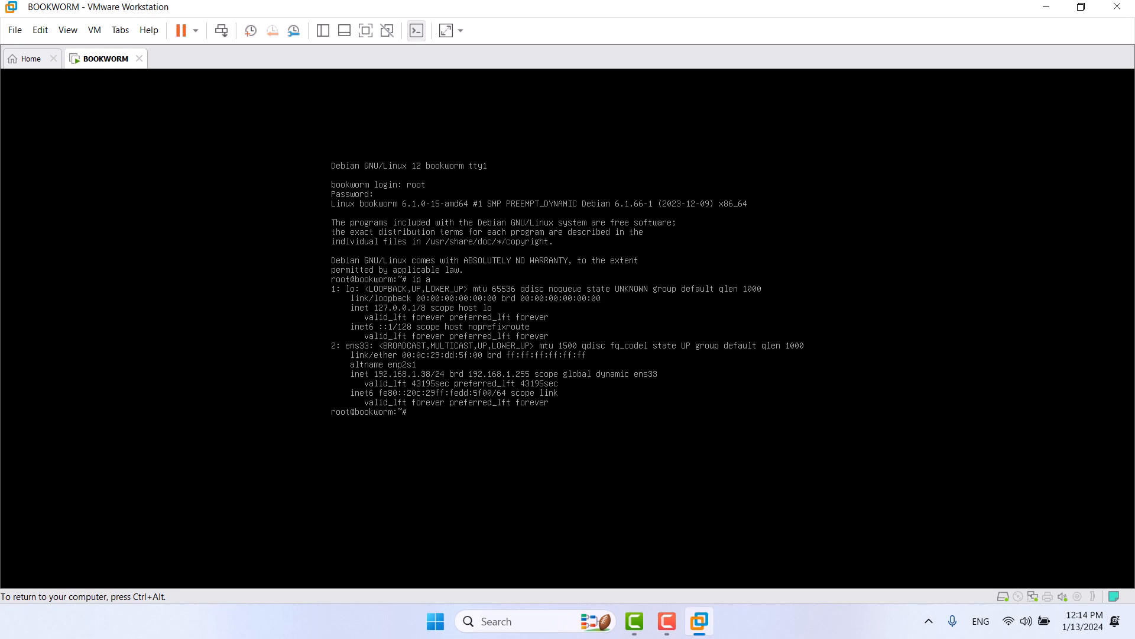
# Step: Edit /etc/ssh/sshd_config in vi to uncomment PermitRootLogin, set it to yes, and save
pyautogui.write('vi /etc/sh')
pyautogui.press('BackSpace')
pyautogui.write('shd')
pyautogui.press('BackSpace')
pyautogui.write('/sshd_config')
pyautogui.press('Return')
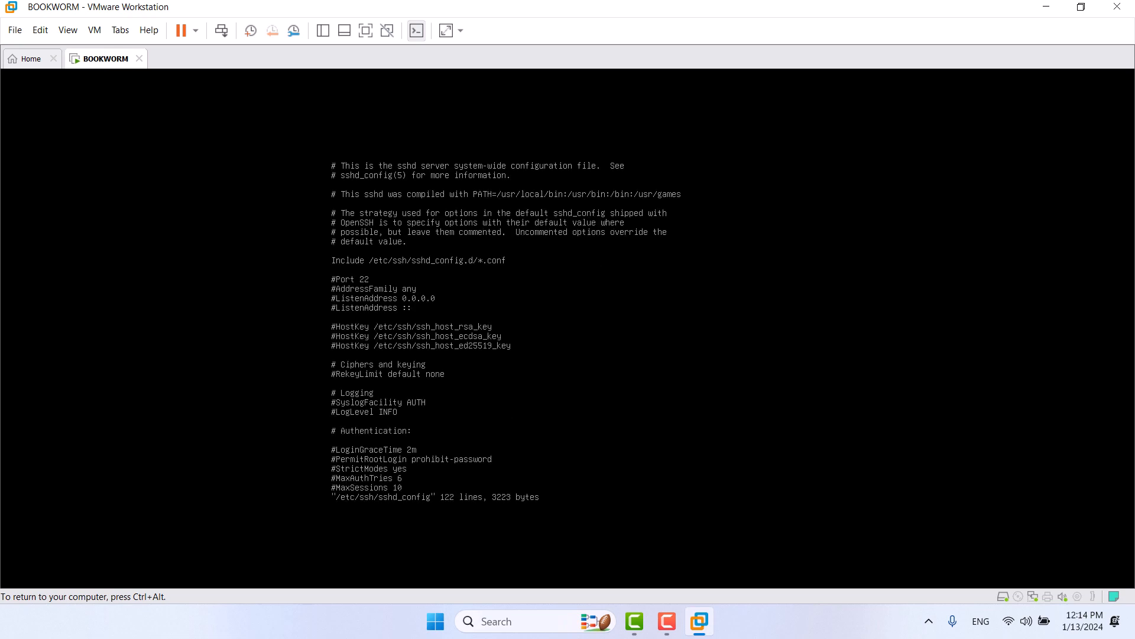
pyautogui.press('/')
pyautogui.write('Permit')
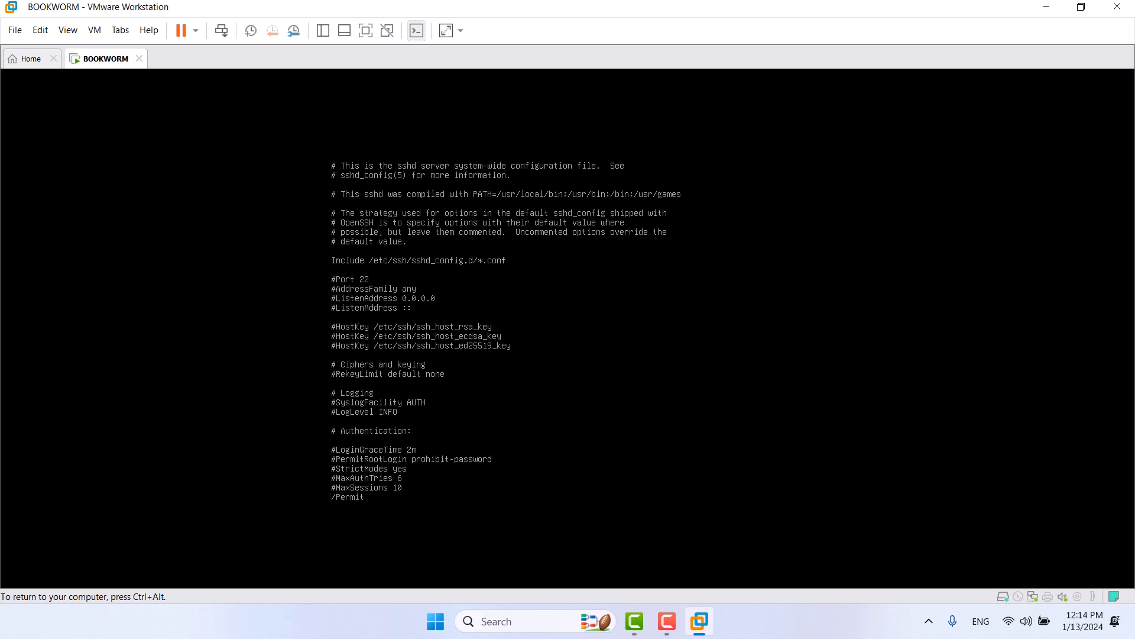
pyautogui.press('Return')
pyautogui.press('X')
pyautogui.press('x')
pyautogui.press('x')
pyautogui.press('x')
pyautogui.press('x')
pyautogui.press('x')
pyautogui.press('x')
pyautogui.press('x')
pyautogui.press('x')
pyautogui.press('x')
pyautogui.press('x')
pyautogui.press('x')
pyautogui.press('x')
pyautogui.press('x')
pyautogui.press('x')
pyautogui.write('ye:wq!')
pyautogui.press('Return')
# Step: Restart the SSH service with 'systemctl restart sshd'
pyautogui.write('systemc')
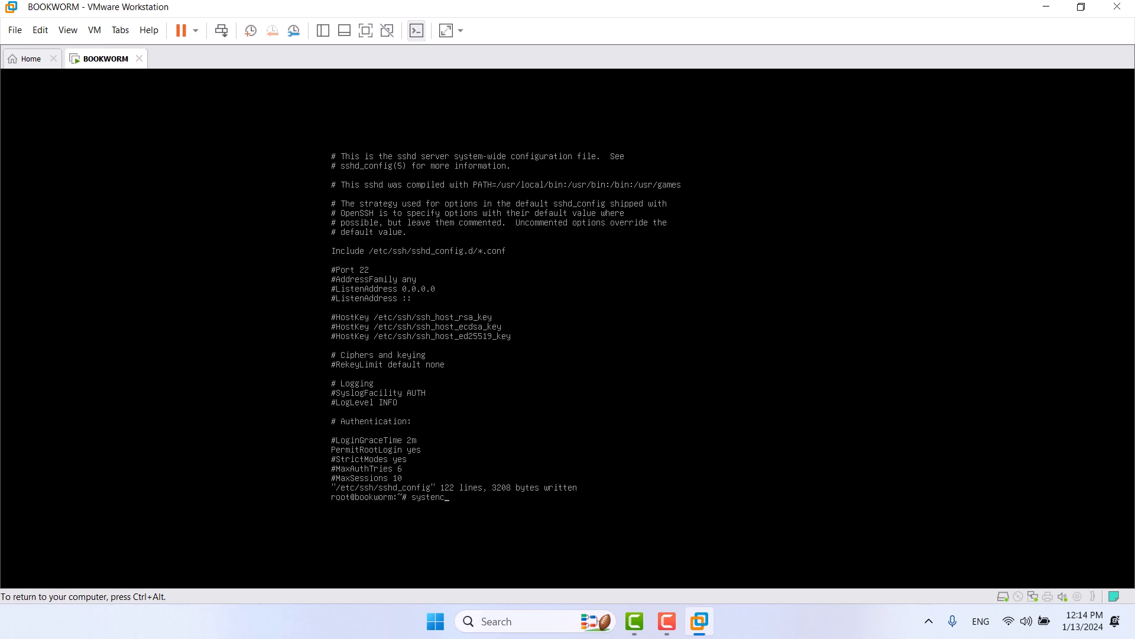
pyautogui.press('BackSpace')
pyautogui.press('BackSpace')
pyautogui.write('mctl  restart sshd')
pyautogui.press('Return')
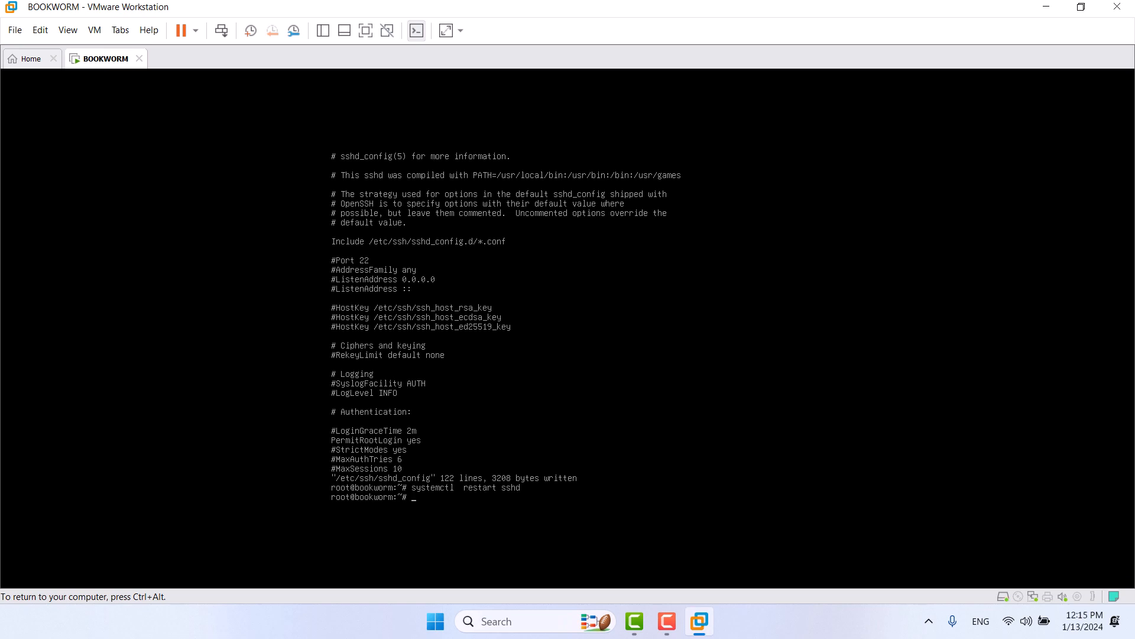
pyautogui.hotkey('ctrl', 'alt')
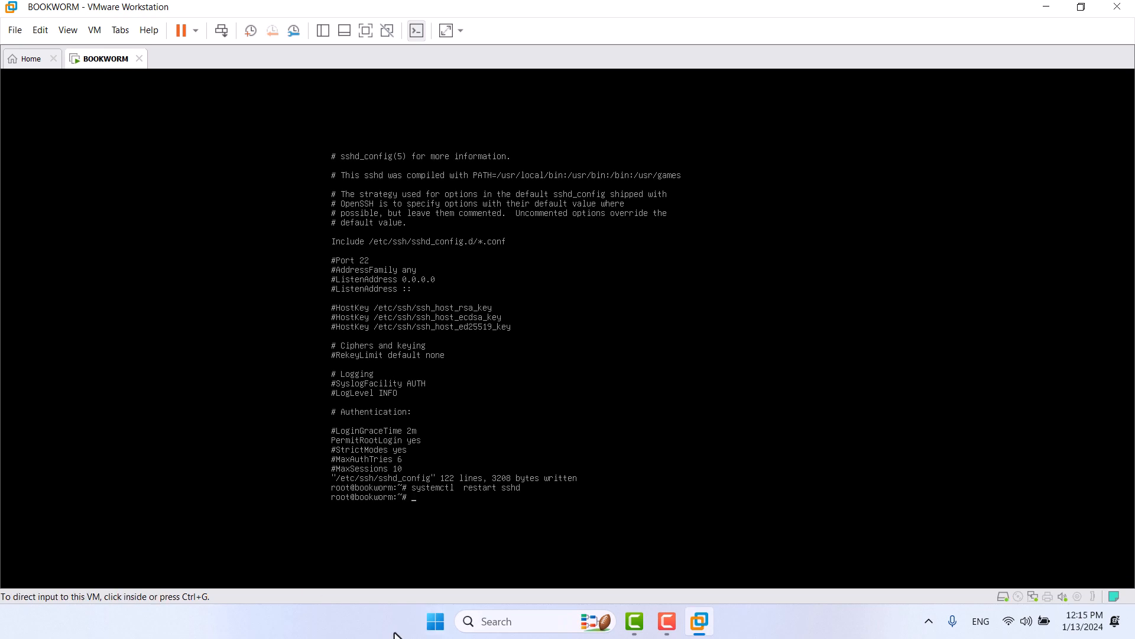
# Step: Launch Xshell from the Start menu and dismiss the Sessions list
pyautogui.click(436, 621)
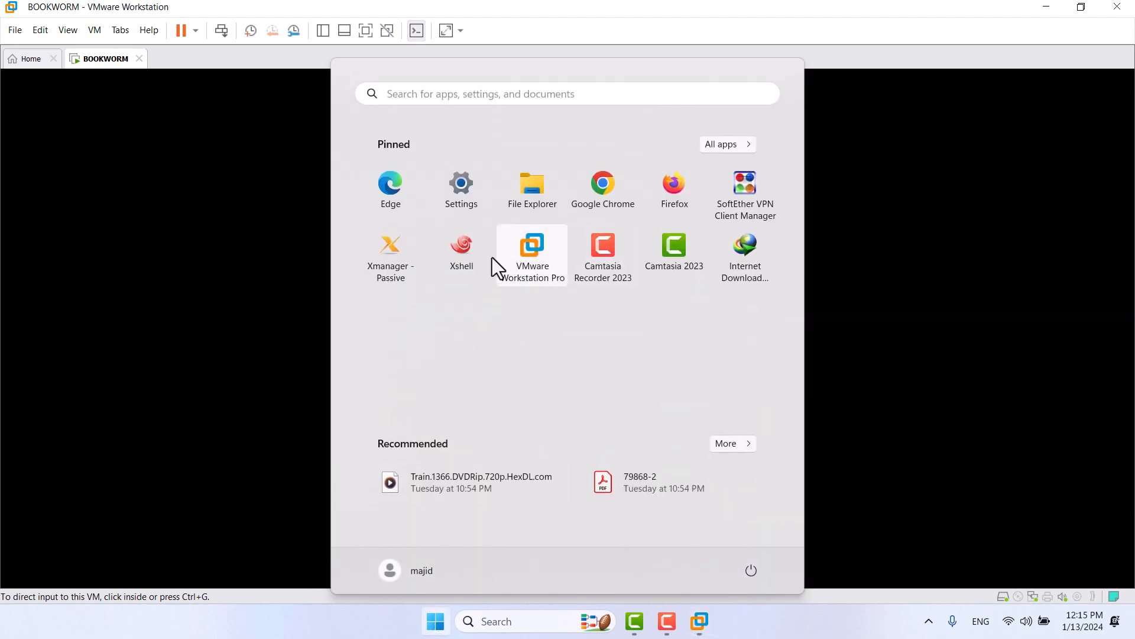
pyautogui.click(448, 285)
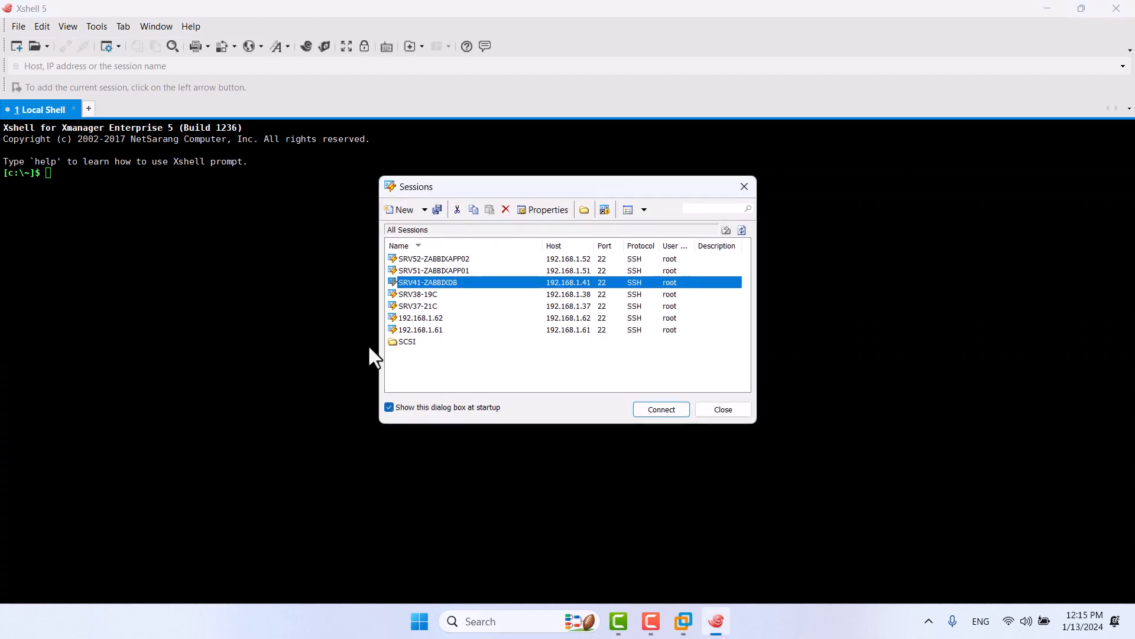
pyautogui.click(717, 411)
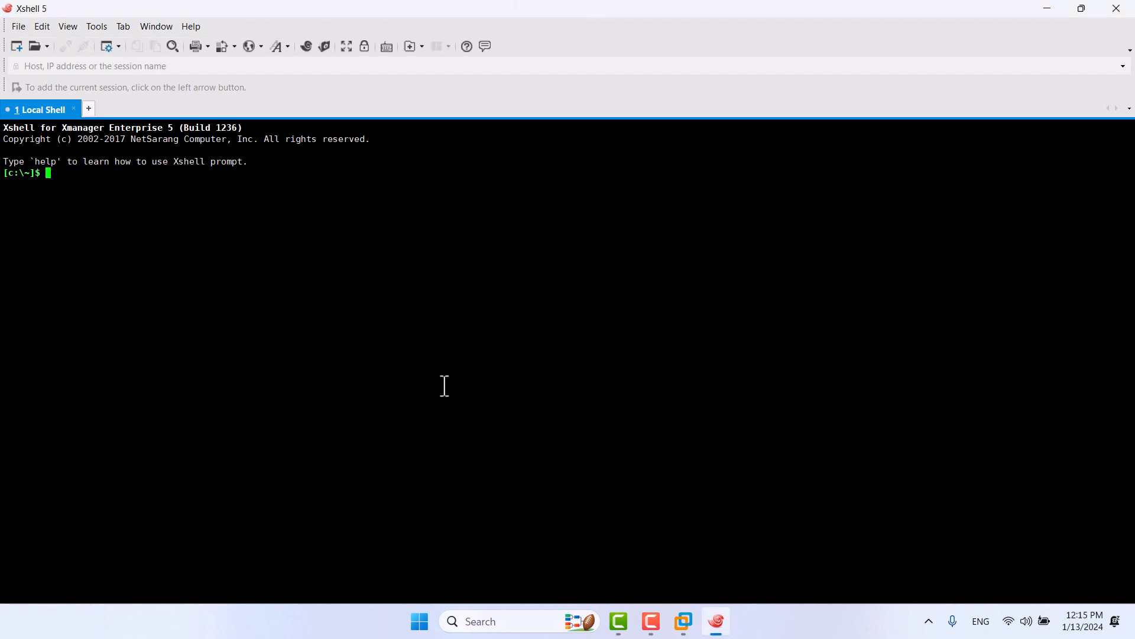
pyautogui.write('ssh root@192.168..')
pyautogui.press('BackSpace')
pyautogui.write('1.38')
pyautogui.press('Return')
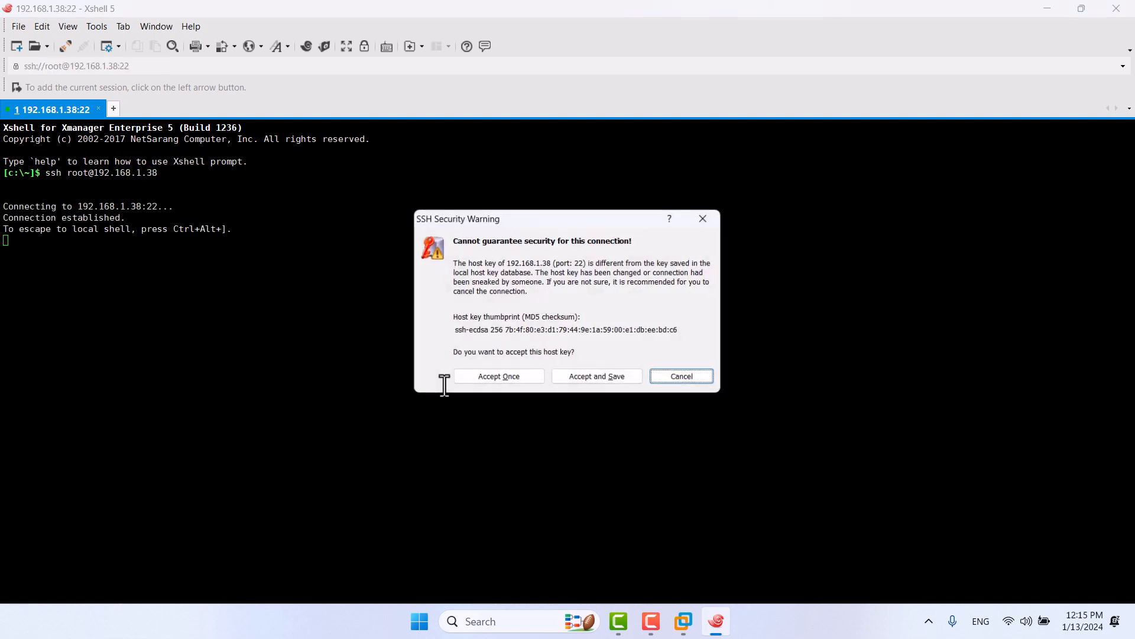
pyautogui.hotkey('shift', 'Tab')
pyautogui.press('Return')
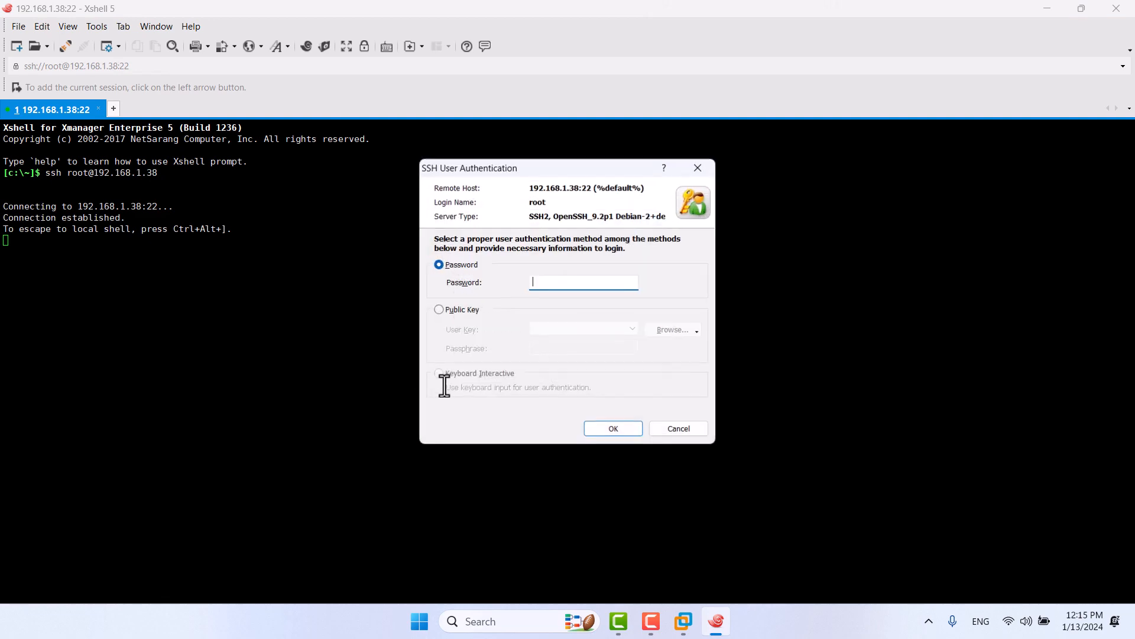
pyautogui.write('rootroot')
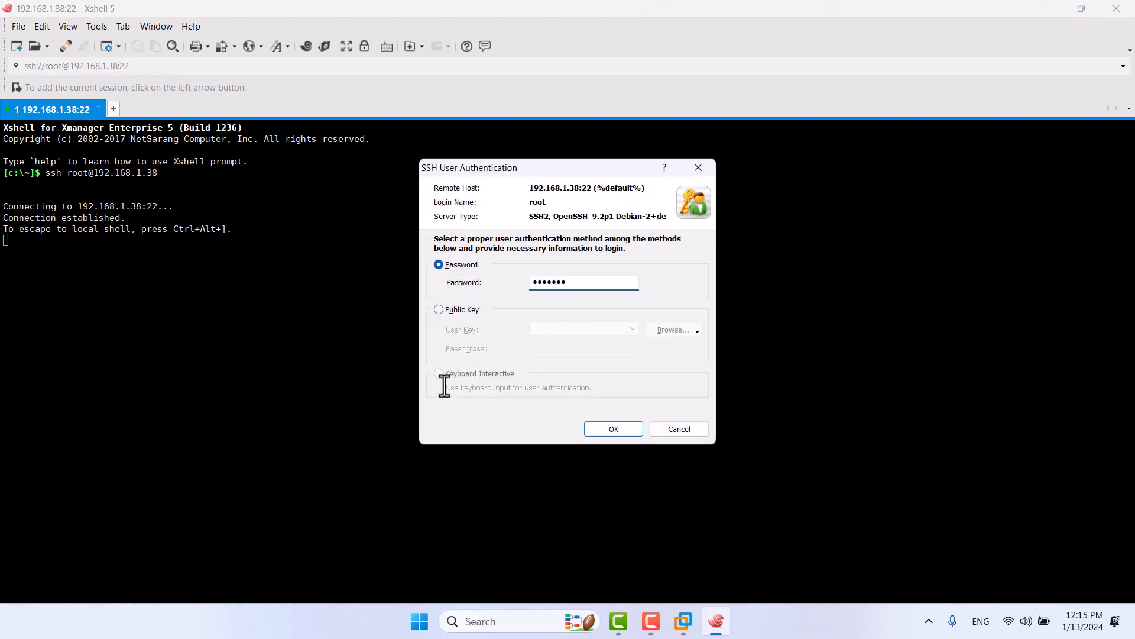
pyautogui.press('Return')
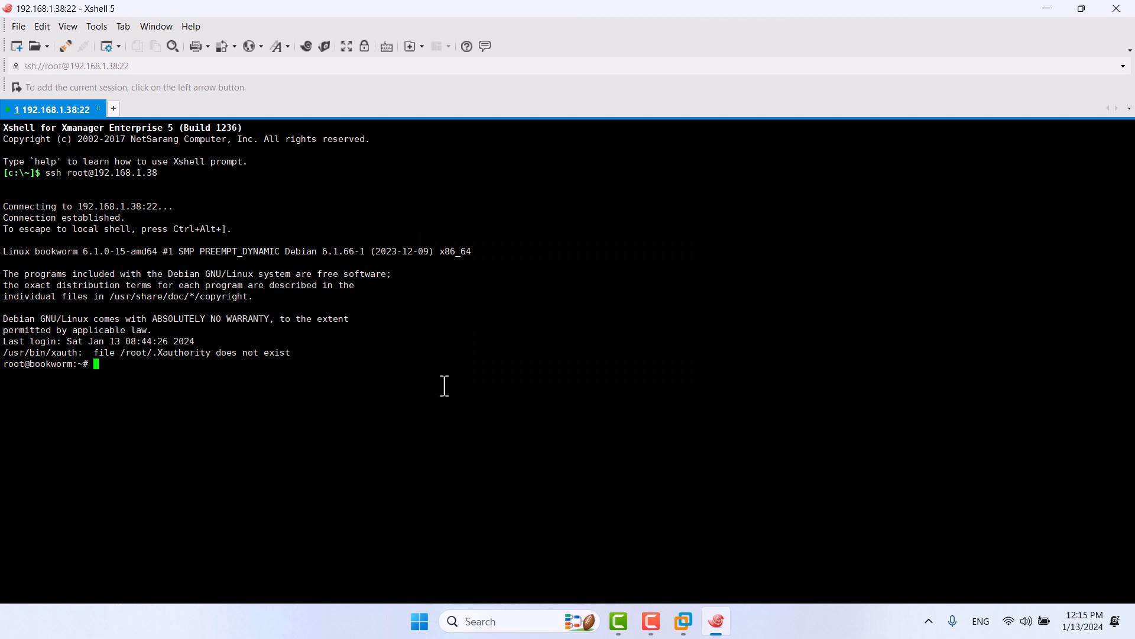
# Step: Show /etc/os-release, then list volume groups with vgs and logical volumes with lvs
pyautogui.write('cat /etc/os-release')
pyautogui.press('Return')
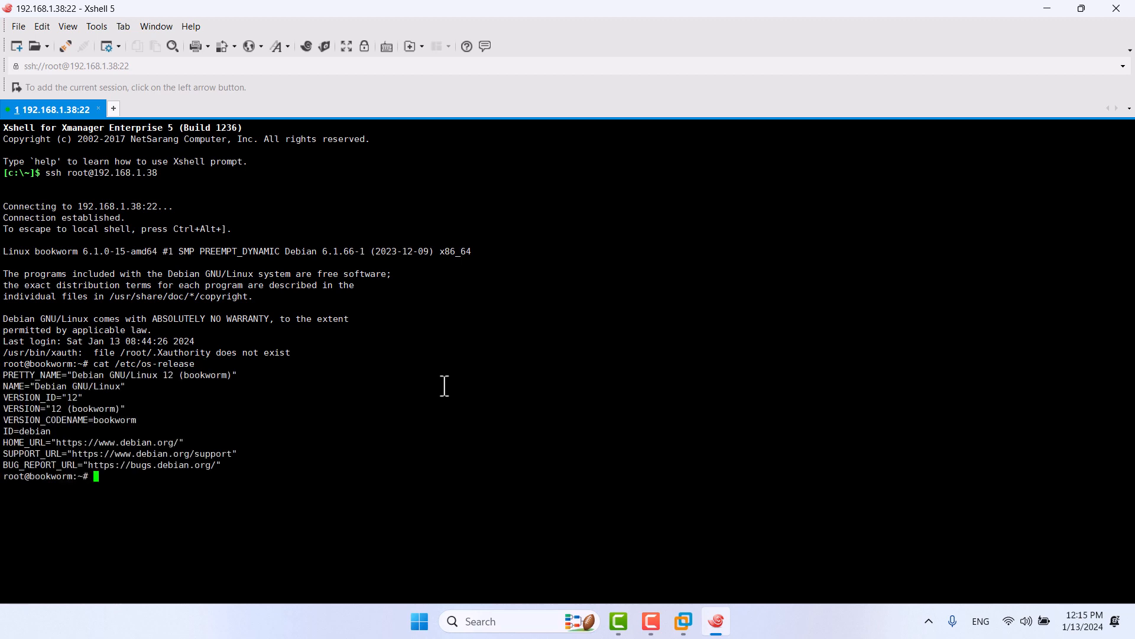
pyautogui.write('vgs')
pyautogui.press('Return')
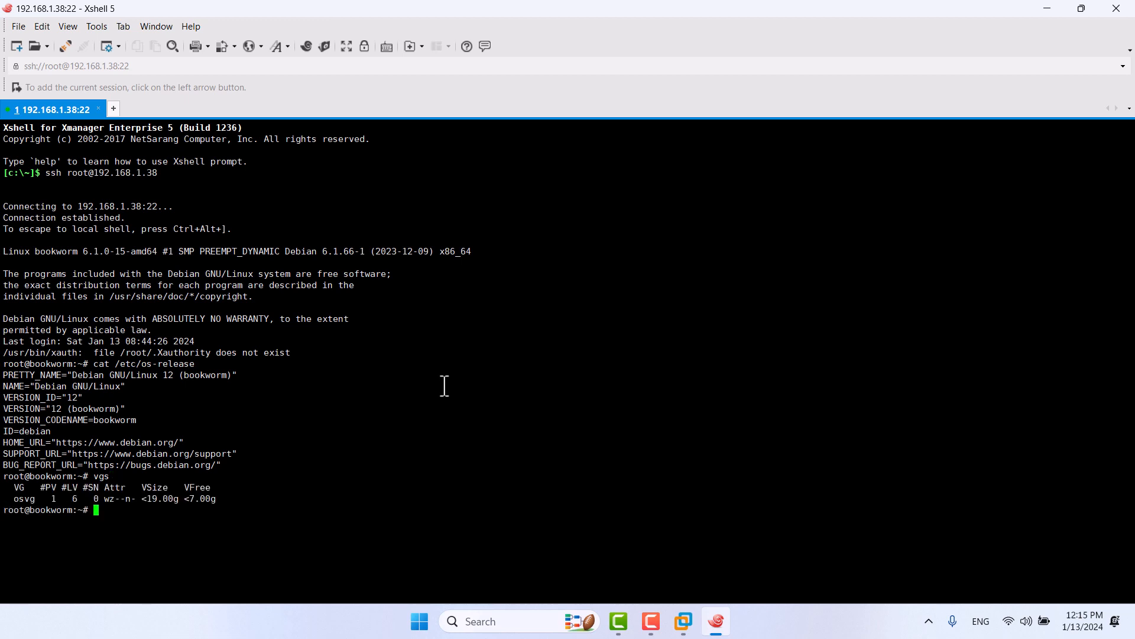
pyautogui.write('lvs')
pyautogui.press('Return')
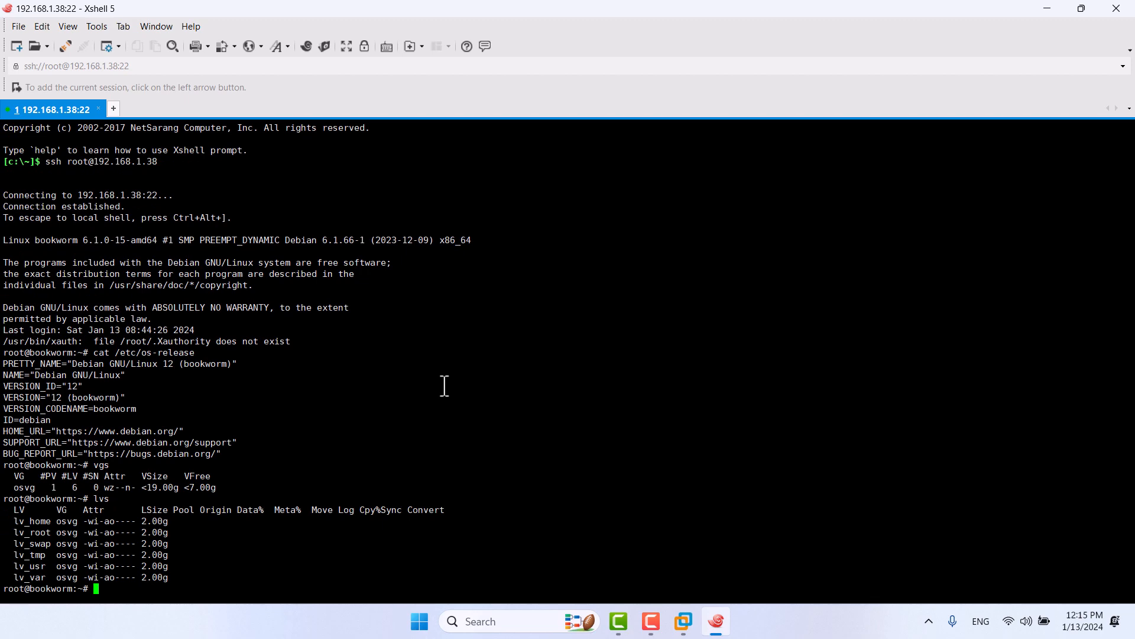
# Step: Show filesystem types and mounts with 'df -hPT', correcting the mistyped option
pyautogui.write('df -hPR')
pyautogui.press('Return')
pyautogui.press('Up')
pyautogui.press('BackSpace')
pyautogui.write('T')
pyautogui.press('Return')
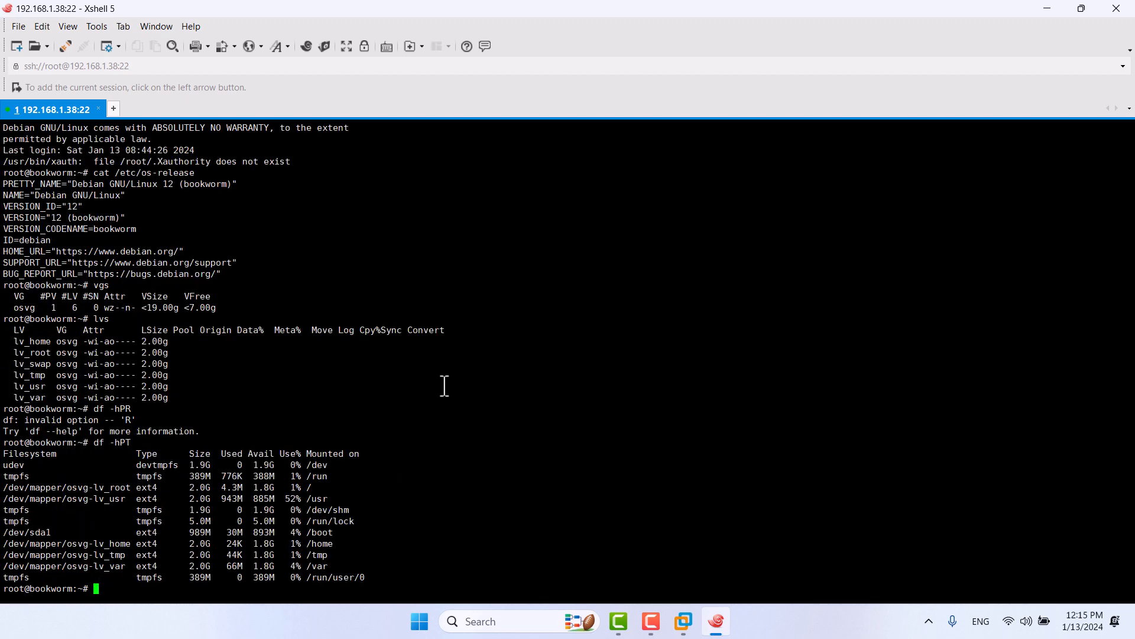